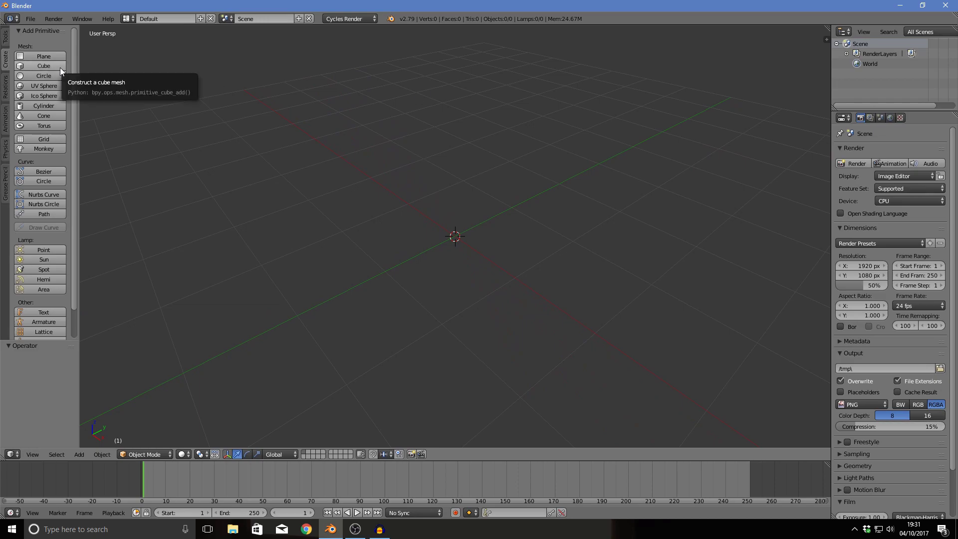
Step: Add a cube mesh at the scene origin and snap the 3D cursor back to the centre
{"action": "middle_click_drag", "start_coordinate": [344, 196], "coordinate": [358, 191]}
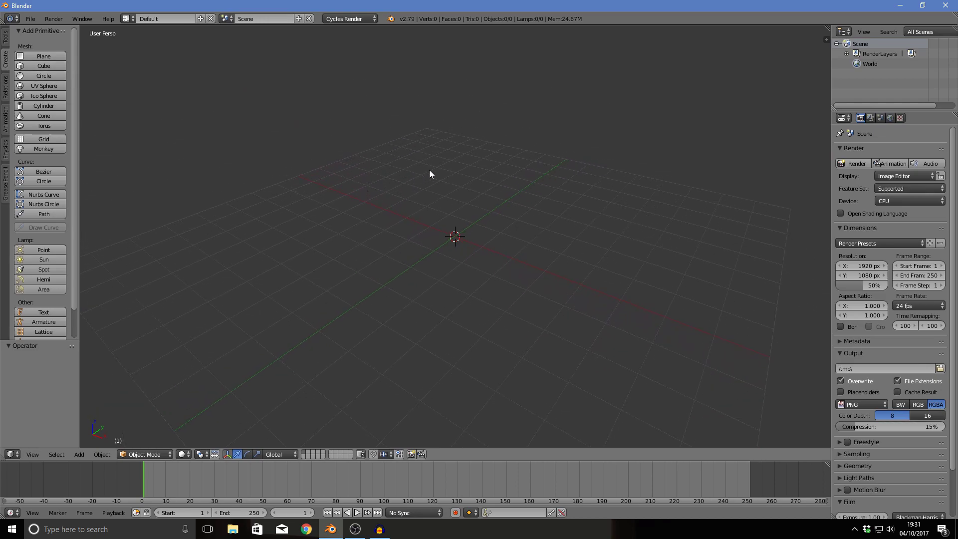
{"action": "left_click", "coordinate": [30, 66]}
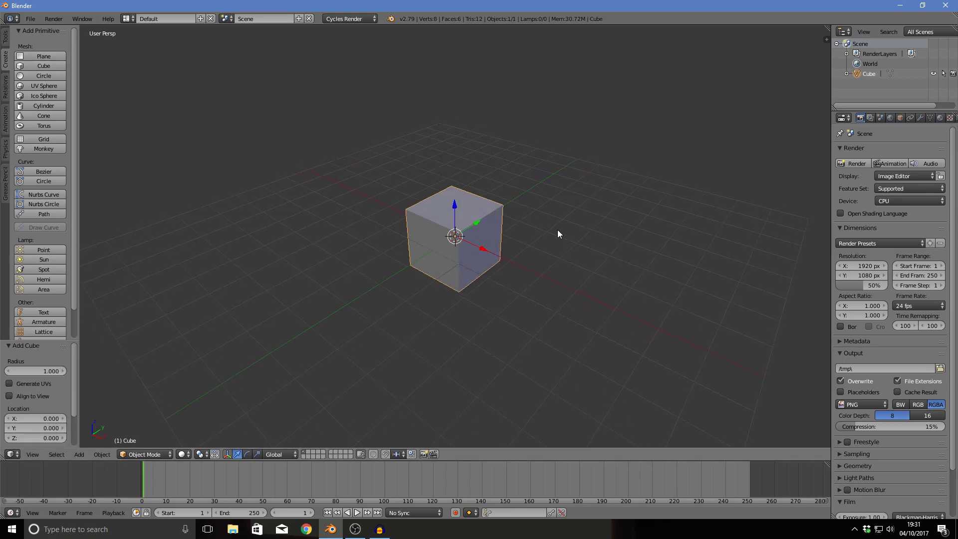
{"action": "scroll", "coordinate": [557, 231], "scroll_direction": "down", "scroll_amount": 4}
{"action": "left_click", "coordinate": [582, 235]}
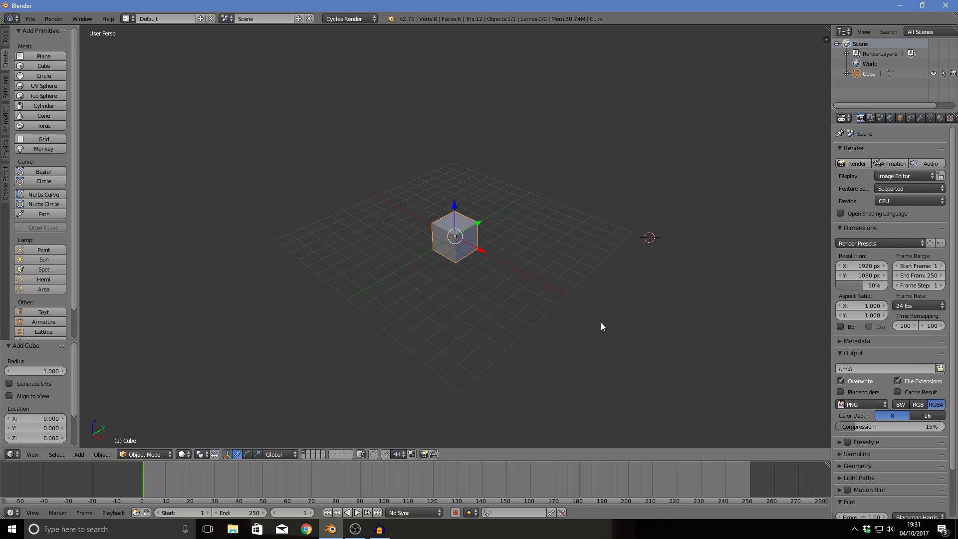
{"action": "key", "text": "shift+s"}
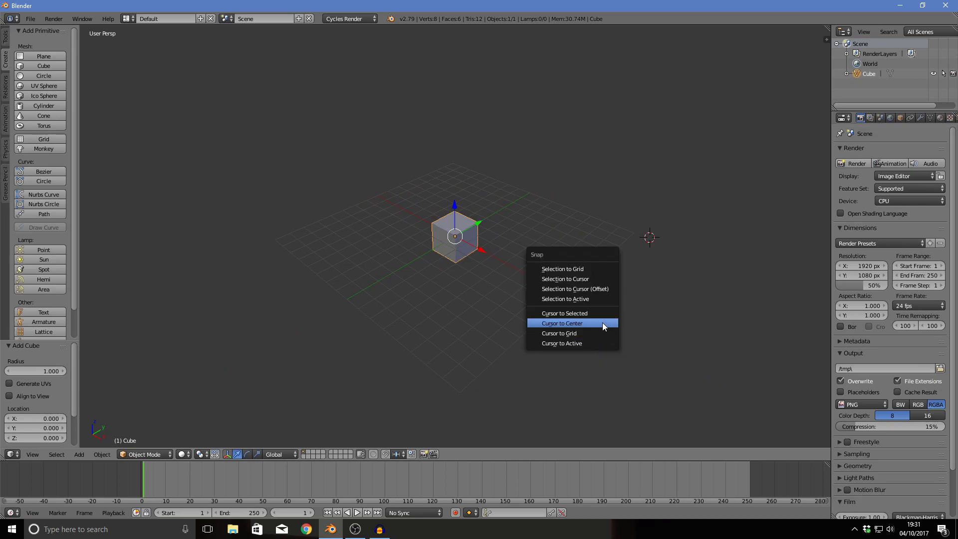
{"action": "left_click", "coordinate": [603, 323]}
{"action": "middle_click_drag", "start_coordinate": [505, 310], "coordinate": [517, 241]}
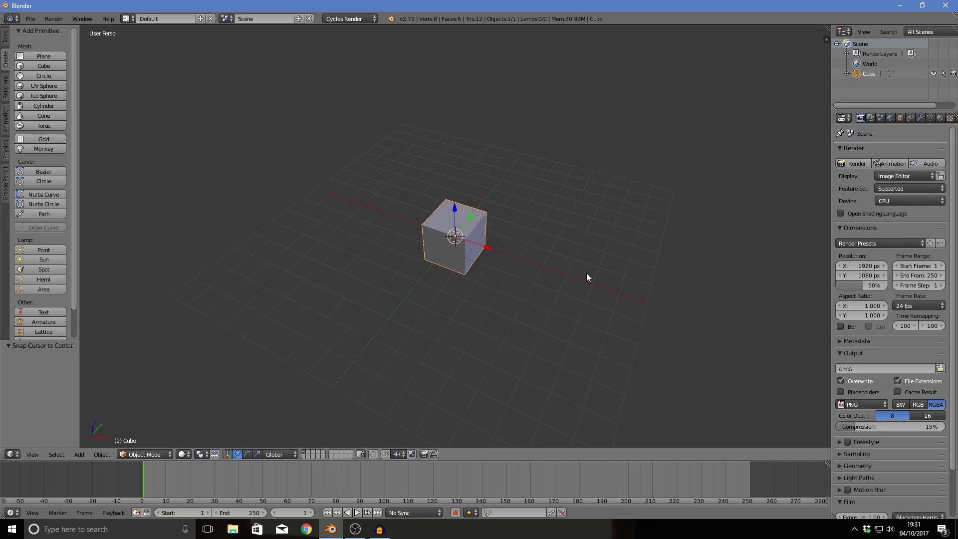
{"action": "scroll", "coordinate": [511, 356], "scroll_direction": "up", "scroll_amount": 3}
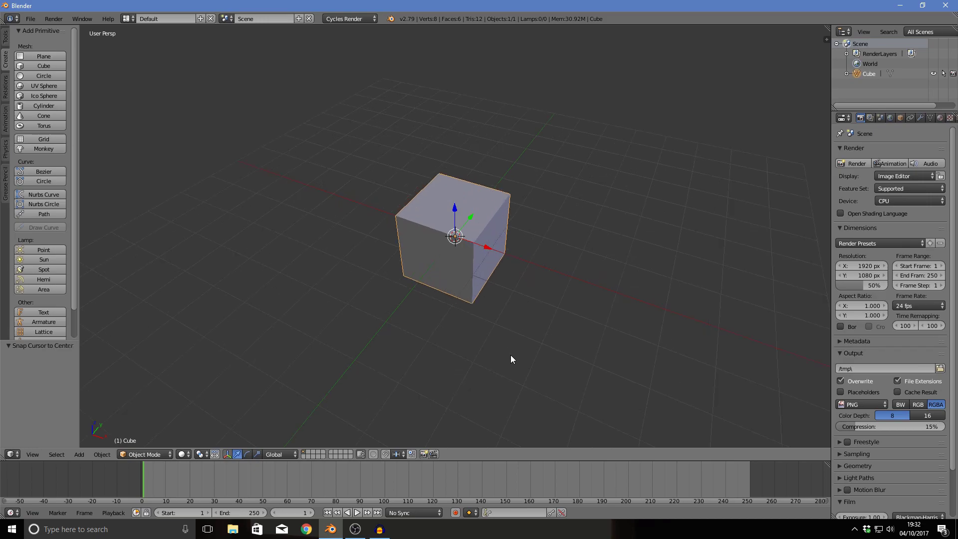
Step: Turn on snapping during transform and scale the cube by 8 along X and Y only, locking Z
{"action": "left_click", "coordinate": [387, 455]}
{"action": "middle_click_drag", "start_coordinate": [589, 355], "coordinate": [533, 281]}
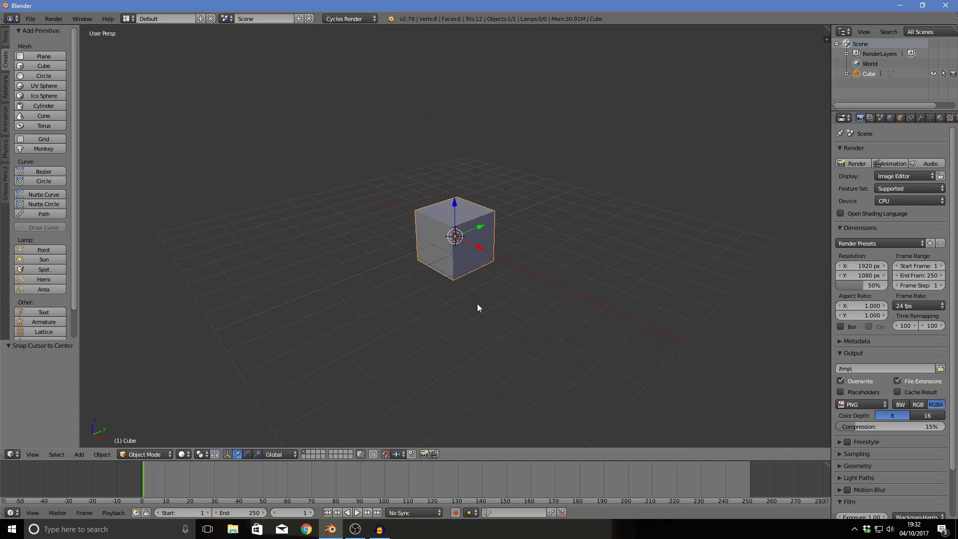
{"action": "key", "text": "s"}
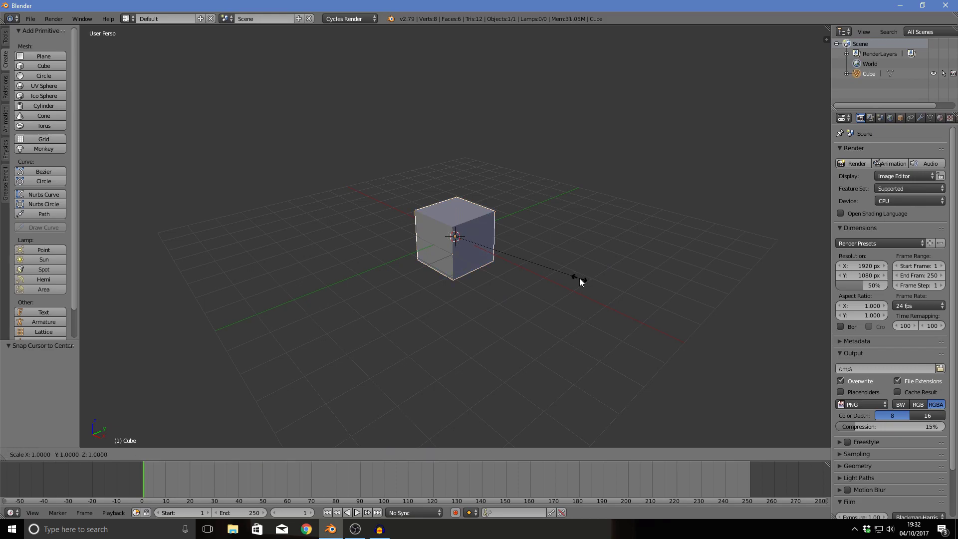
{"action": "key", "text": "shift+z"}
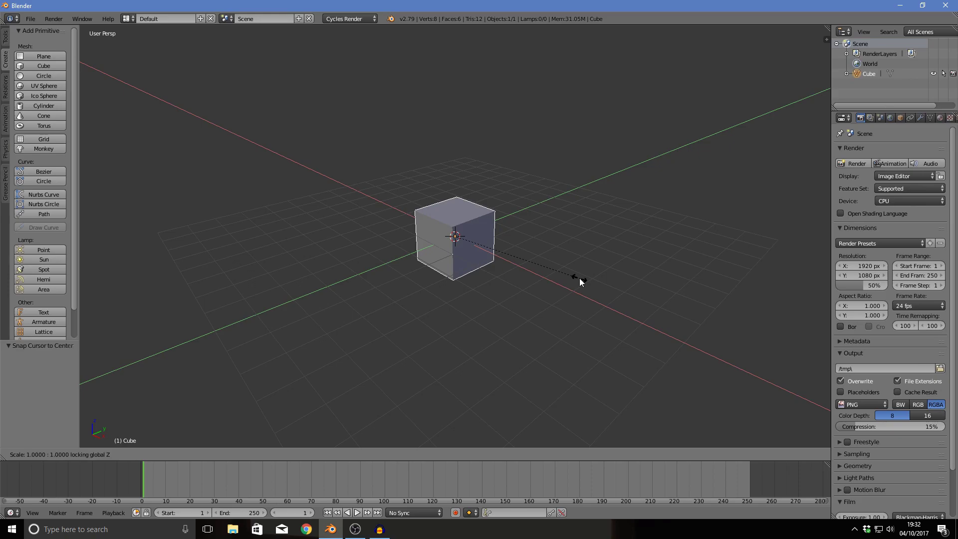
{"action": "type", "text": "8"}
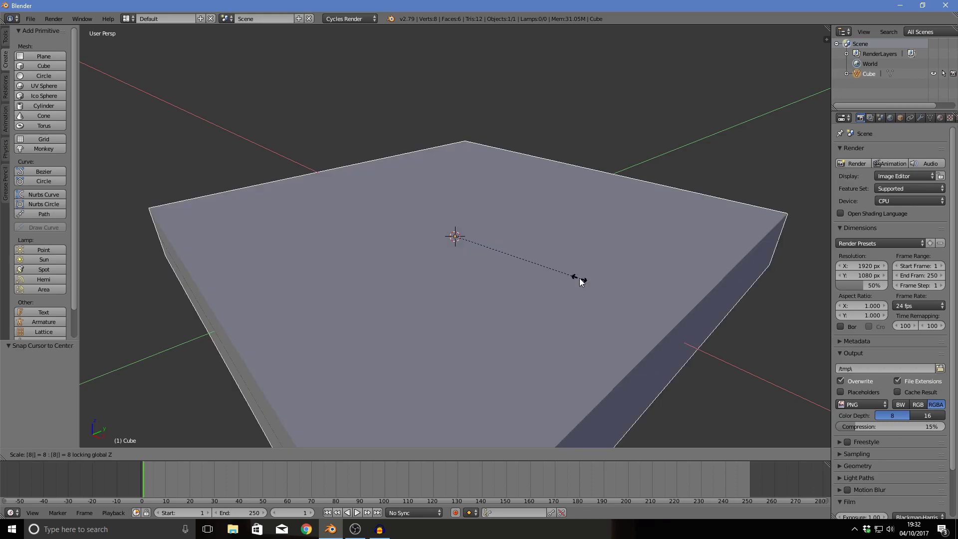
{"action": "key", "text": "Return"}
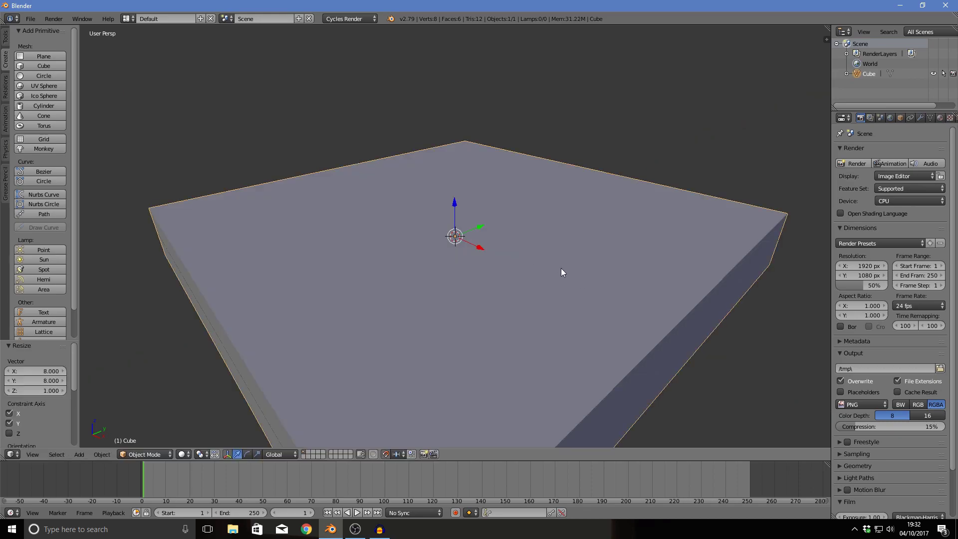
{"action": "middle_click_drag", "start_coordinate": [543, 256], "coordinate": [512, 249]}
{"action": "scroll", "coordinate": [514, 249], "scroll_direction": "down", "scroll_amount": 5}
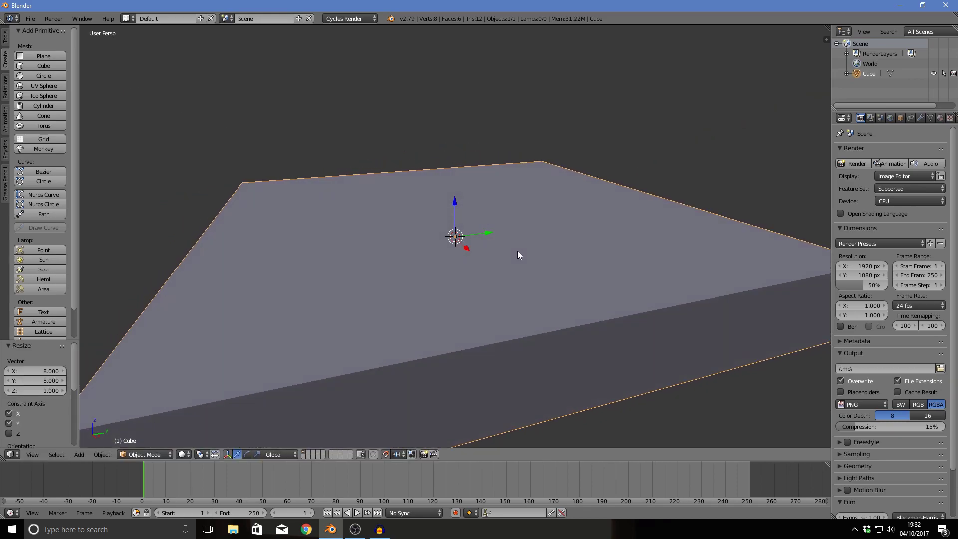
{"action": "scroll", "coordinate": [539, 254], "scroll_direction": "up", "scroll_amount": 2}
{"action": "middle_click_drag", "start_coordinate": [534, 214], "coordinate": [560, 214]}
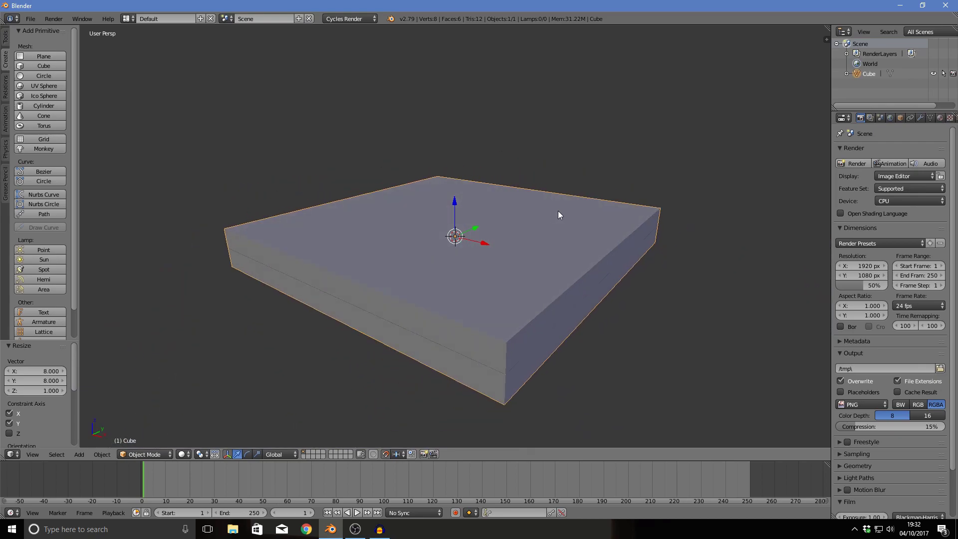
Step: Rename the flattened cube object to Floor
{"action": "double_click", "coordinate": [869, 74]}
{"action": "key", "text": "BackSpace"}
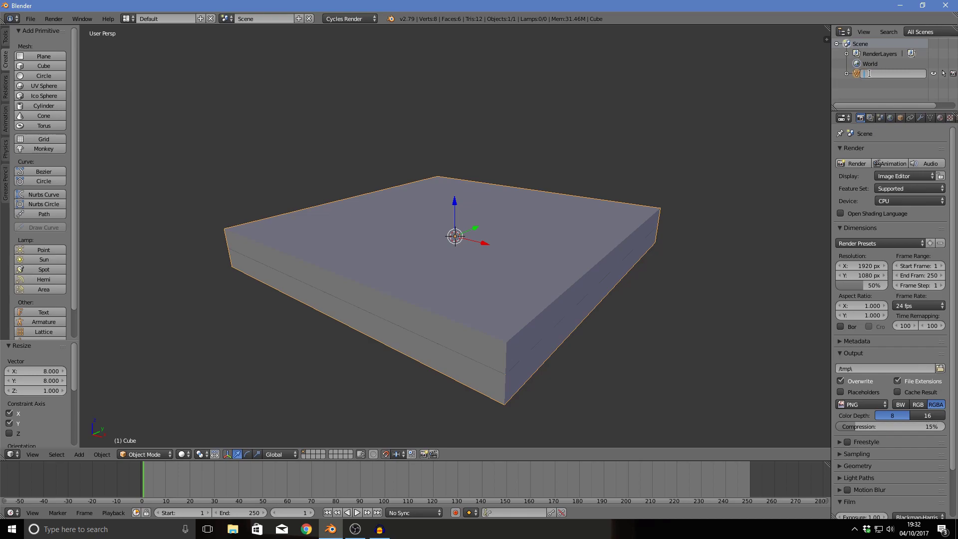
{"action": "type", "text": "Floor"}
{"action": "key", "text": "Return"}
Step: Add a second cube at the origin and raise it 1 unit along Z above the floor
{"action": "middle_click_drag", "start_coordinate": [498, 163], "coordinate": [439, 230]}
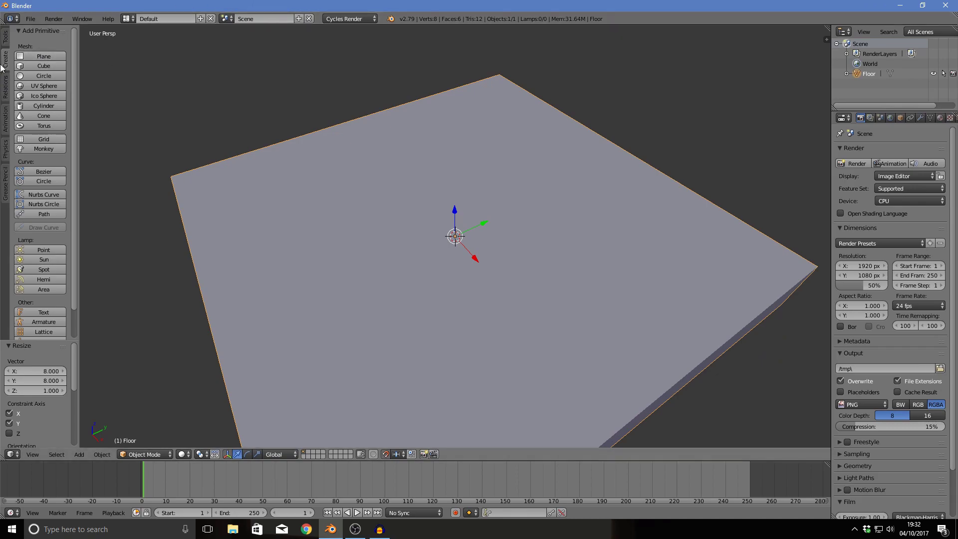
{"action": "middle_click_drag", "start_coordinate": [277, 80], "coordinate": [516, 154]}
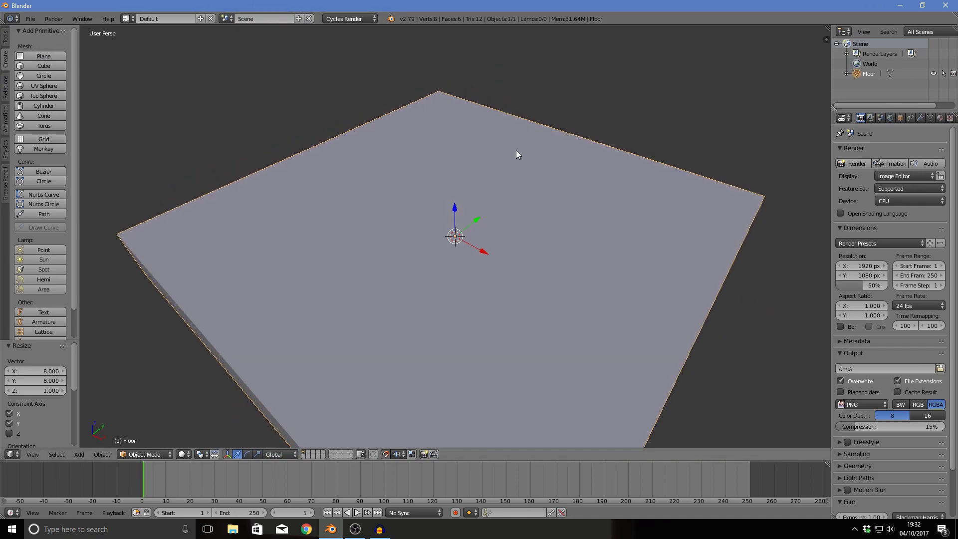
{"action": "left_click", "coordinate": [28, 66]}
{"action": "middle_click_drag", "start_coordinate": [430, 205], "coordinate": [432, 431]}
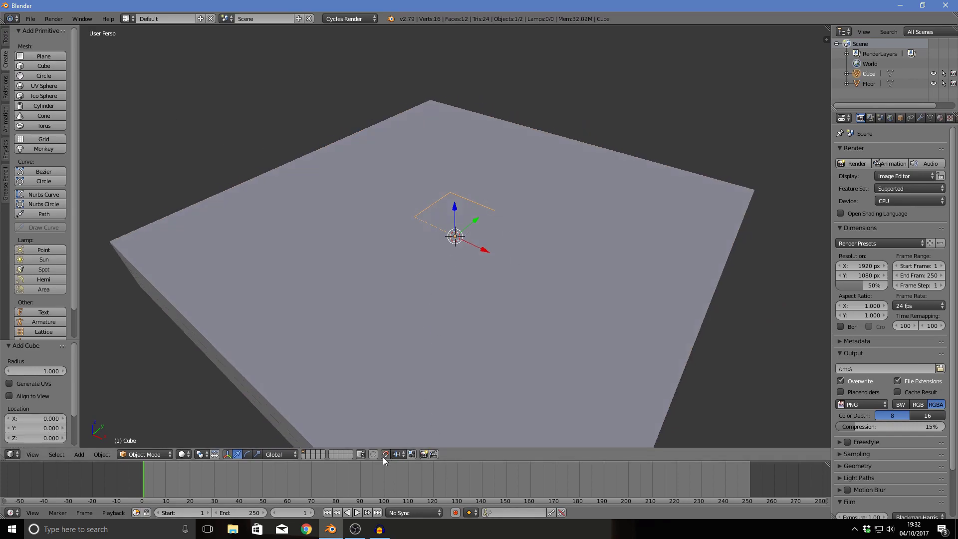
{"action": "left_click_drag", "start_coordinate": [455, 209], "coordinate": [455, 182]}
{"action": "middle_click_drag", "start_coordinate": [461, 195], "coordinate": [466, 245]}
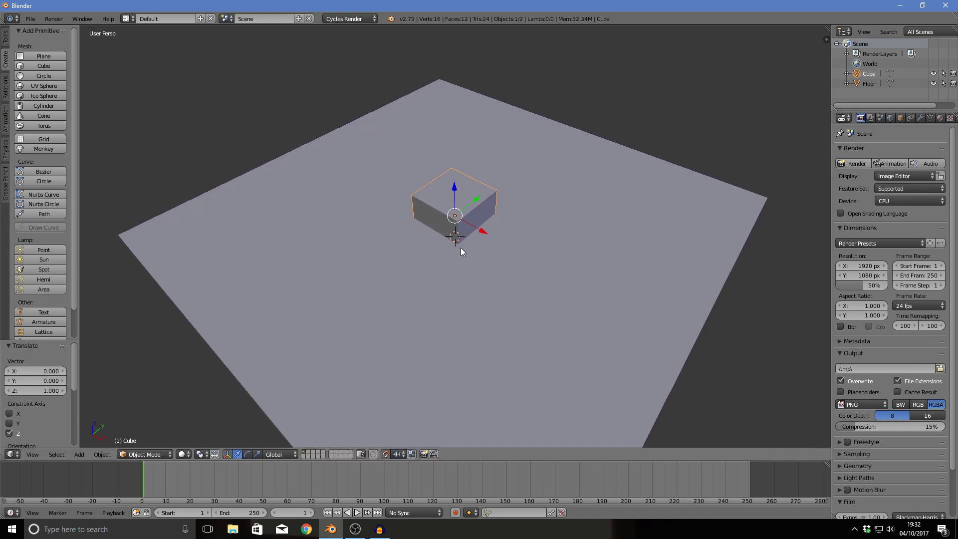
Step: Scale the second cube by 7 along the X axis to form a long bar
{"action": "key", "text": "s"}
{"action": "type", "text": "x"}
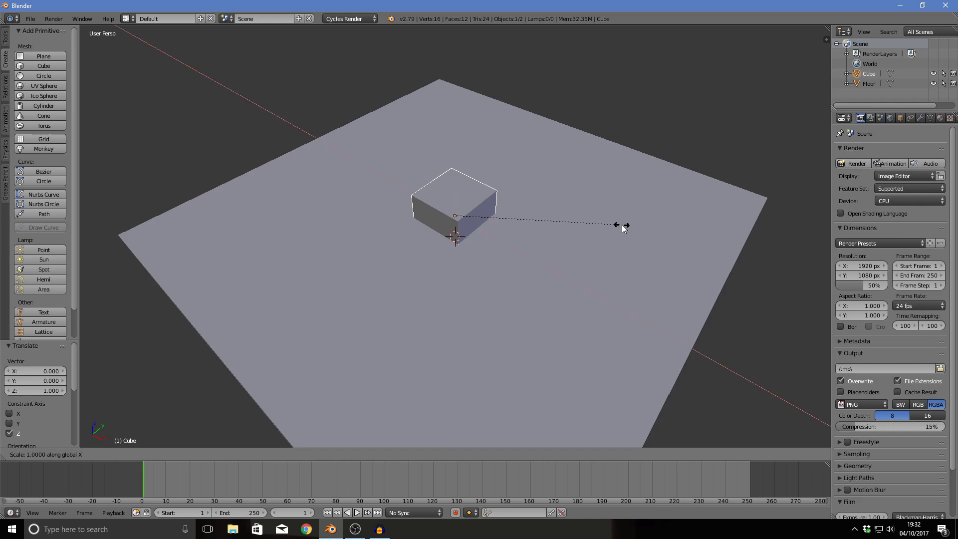
{"action": "type", "text": "7"}
{"action": "key", "text": "Return"}
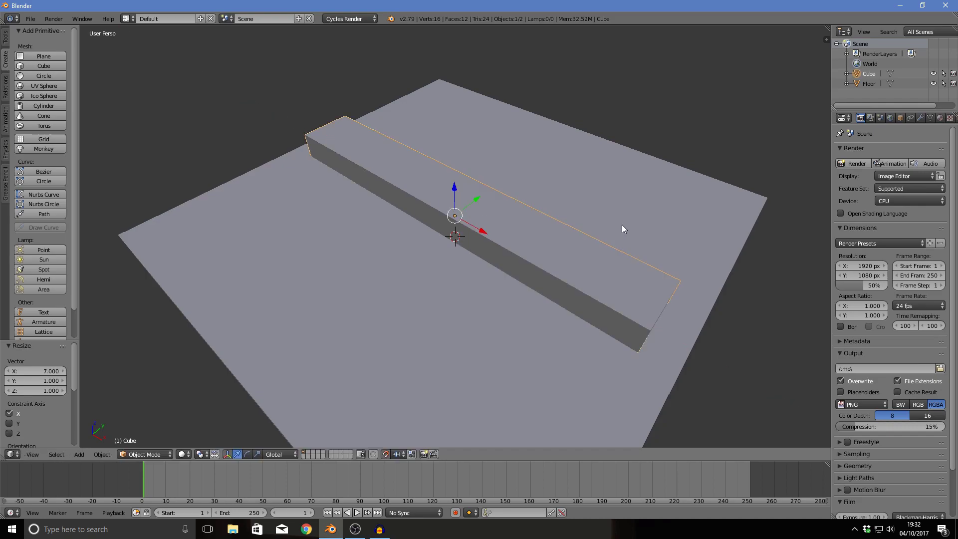
Step: Duplicate the long bar with a −3 unit offset along Y and repeat the duplication once for a third bar
{"action": "middle_click_drag", "start_coordinate": [622, 228], "coordinate": [535, 216]}
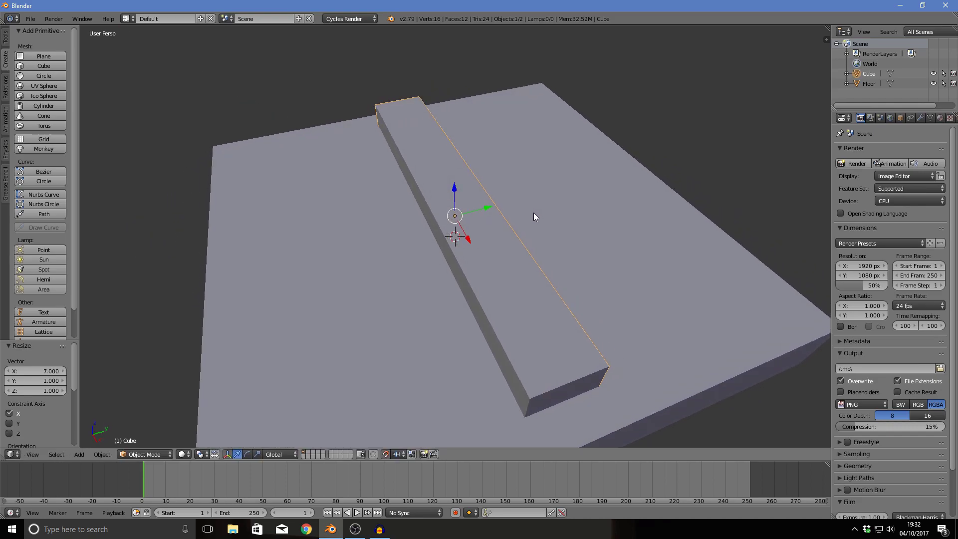
{"action": "key", "text": "shift+d"}
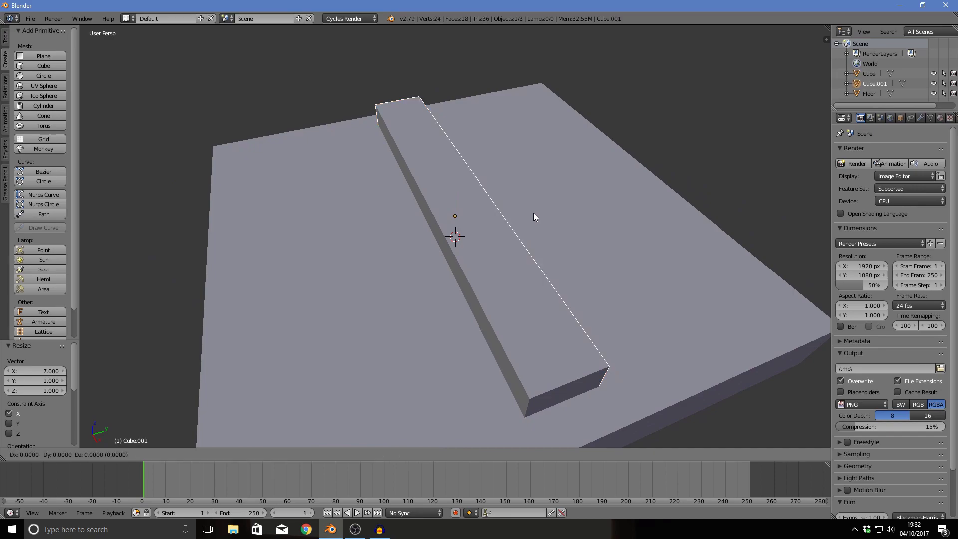
{"action": "key", "text": "y"}
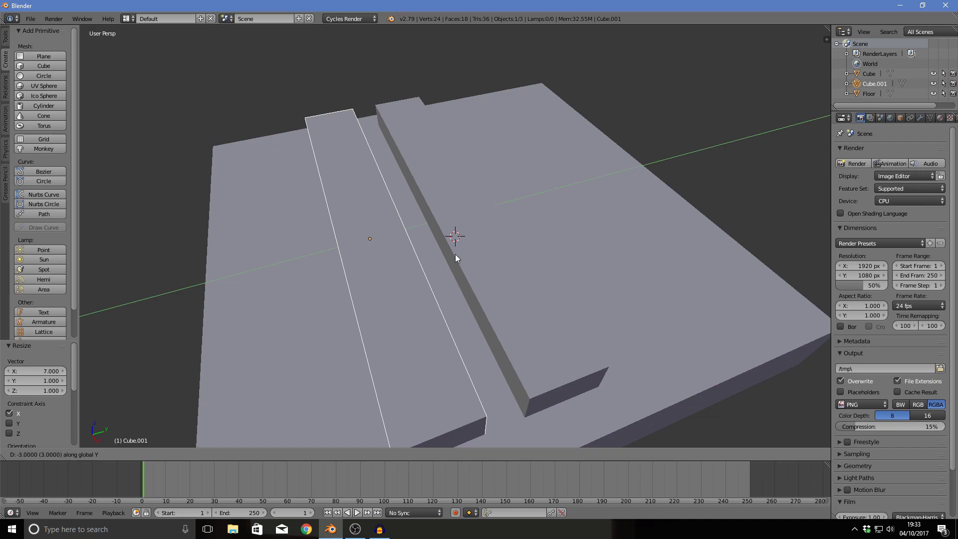
{"action": "left_click", "coordinate": [463, 257]}
{"action": "middle_click_drag", "start_coordinate": [463, 257], "coordinate": [472, 338]}
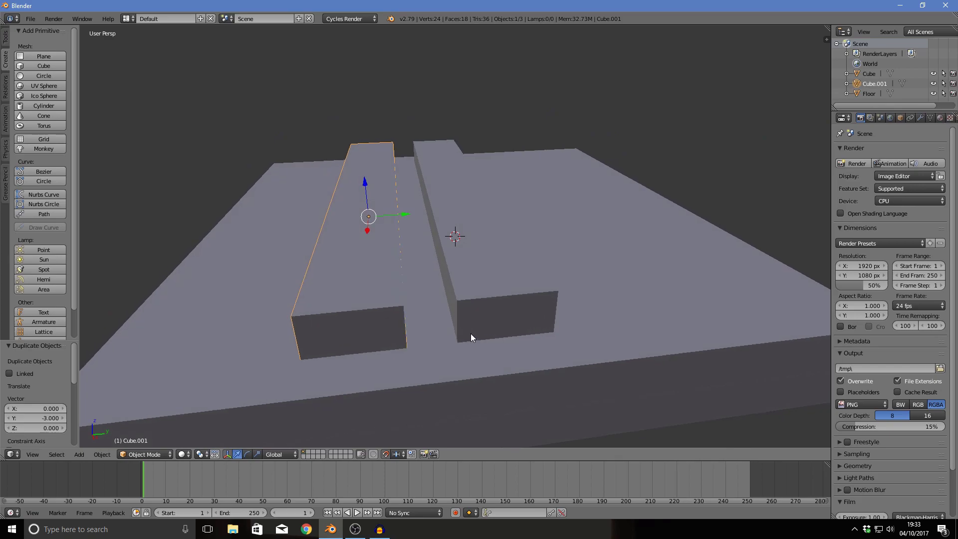
{"action": "key", "text": "shift+r"}
{"action": "scroll", "coordinate": [472, 332], "scroll_direction": "down", "scroll_amount": 3}
Step: Select the two duplicated bars and duplicate them together 9 units along Y onto the floor's empty half
{"action": "right_click", "coordinate": [431, 287], "text": "shift"}
{"action": "right_click", "coordinate": [478, 256], "text": "shift"}
{"action": "middle_click_drag", "start_coordinate": [477, 256], "coordinate": [463, 274]}
{"action": "right_click", "coordinate": [460, 278], "text": "shift"}
{"action": "right_click", "coordinate": [384, 270]}
{"action": "right_click", "coordinate": [309, 261], "text": "shift"}
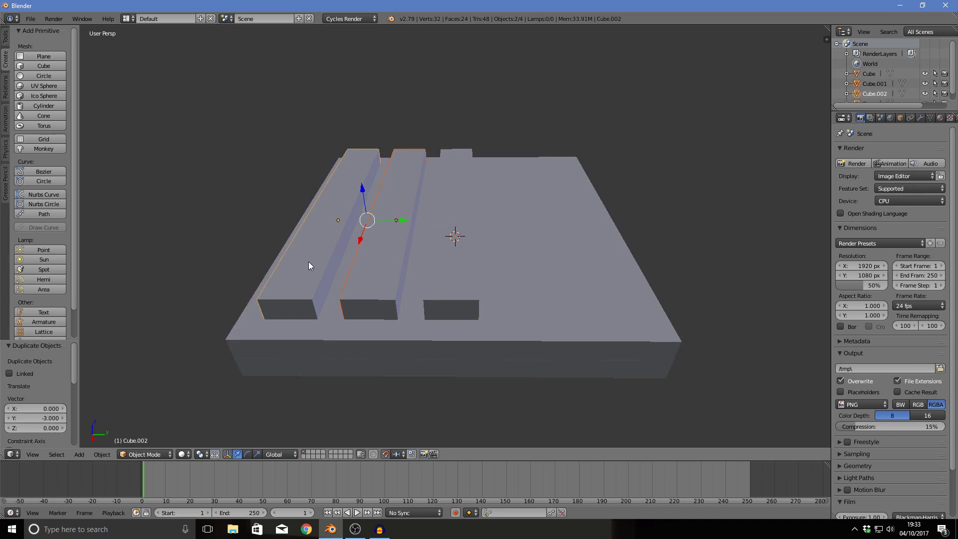
{"action": "key", "text": "shift+d"}
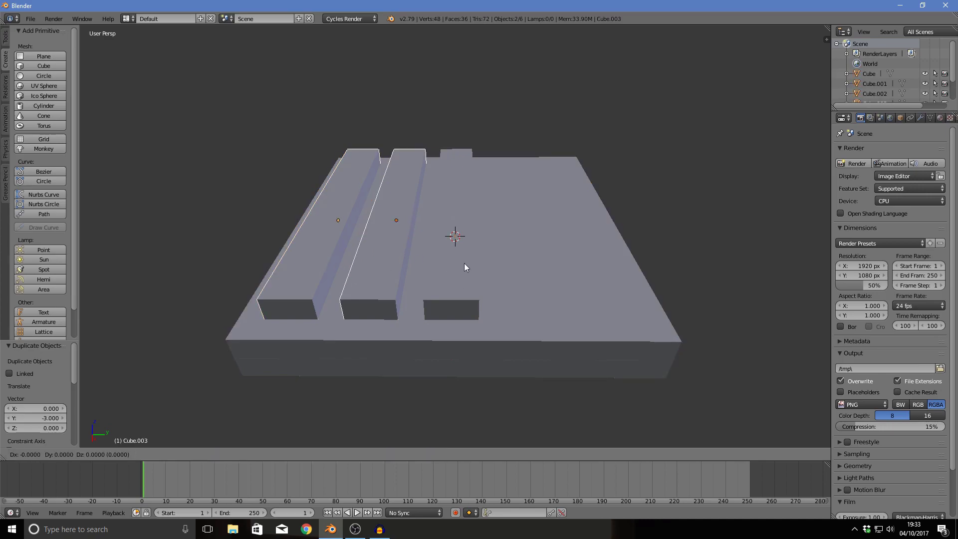
{"action": "key", "text": "y"}
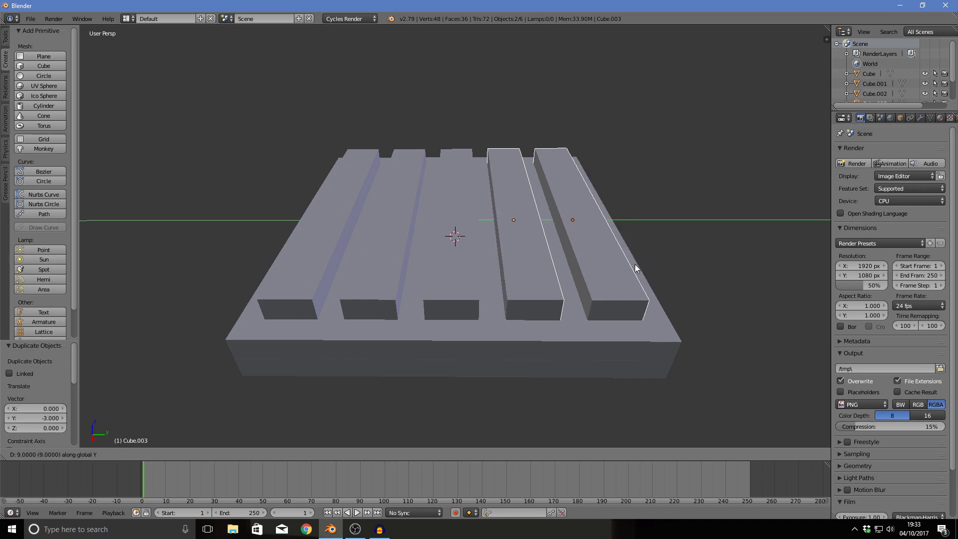
{"action": "left_click", "coordinate": [634, 264]}
{"action": "middle_click_drag", "start_coordinate": [633, 264], "coordinate": [711, 250]}
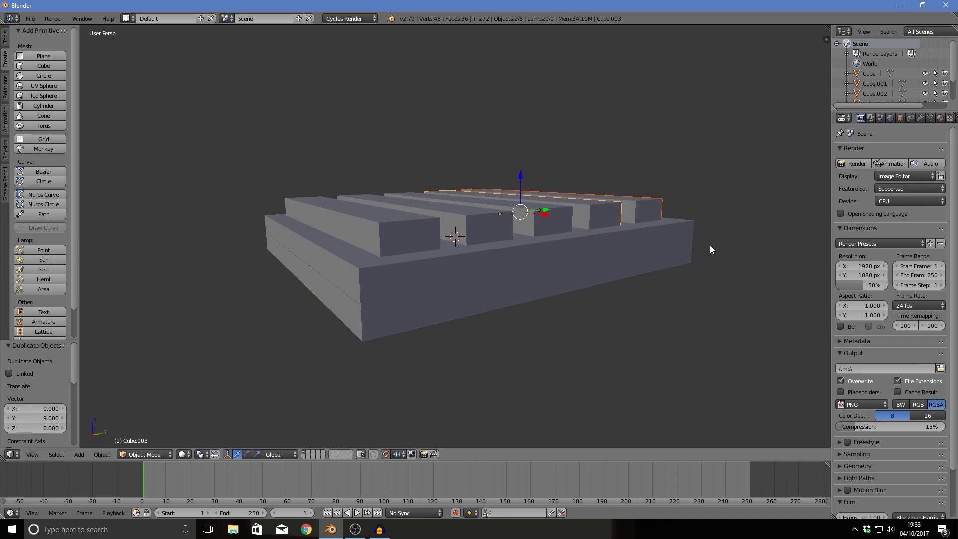
Step: Select all five bars on the floor and join them into a single object
{"action": "middle_click_drag", "start_coordinate": [718, 205], "coordinate": [343, 272]}
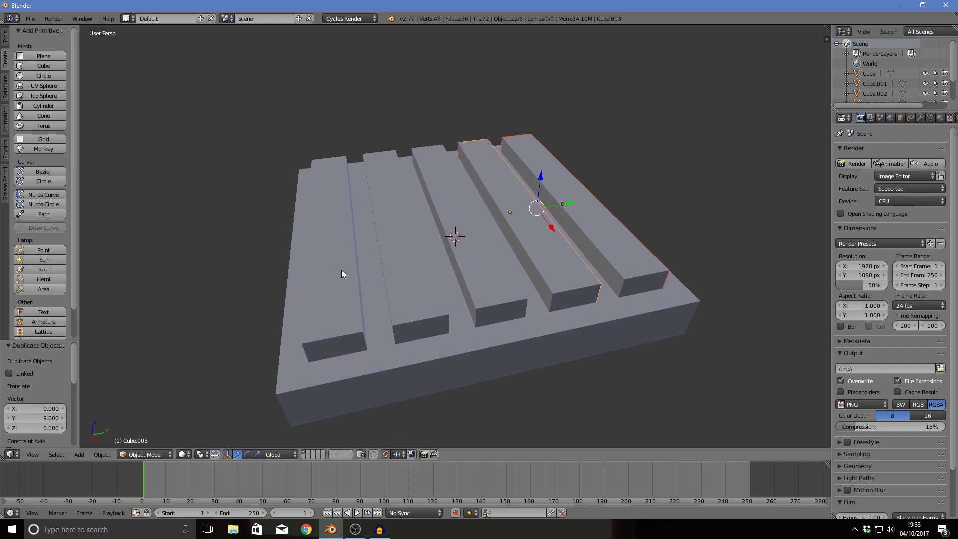
{"action": "right_click", "coordinate": [317, 351]}
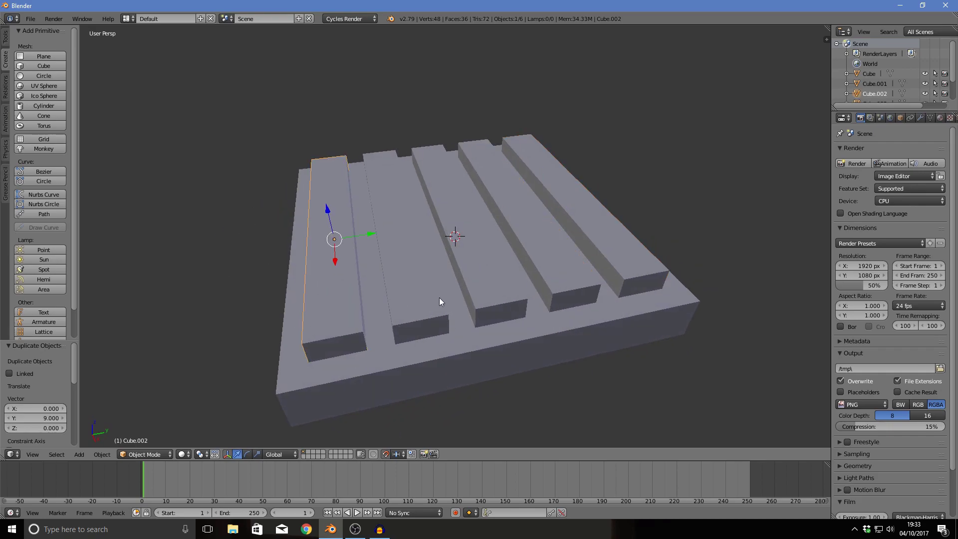
{"action": "right_click", "coordinate": [399, 280], "text": "shift"}
{"action": "right_click", "coordinate": [475, 267], "text": "shift"}
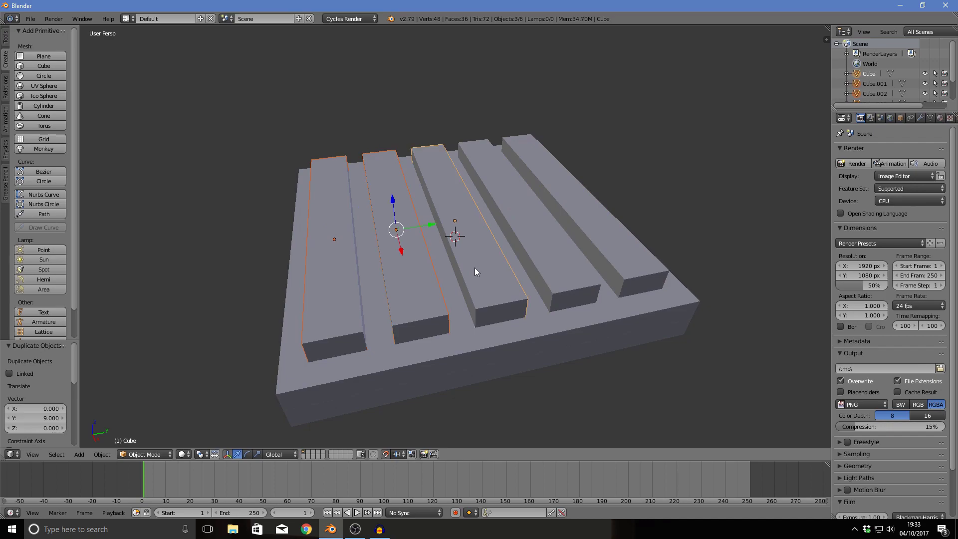
{"action": "right_click", "coordinate": [541, 244], "text": "shift"}
{"action": "right_click", "coordinate": [619, 227], "text": "shift"}
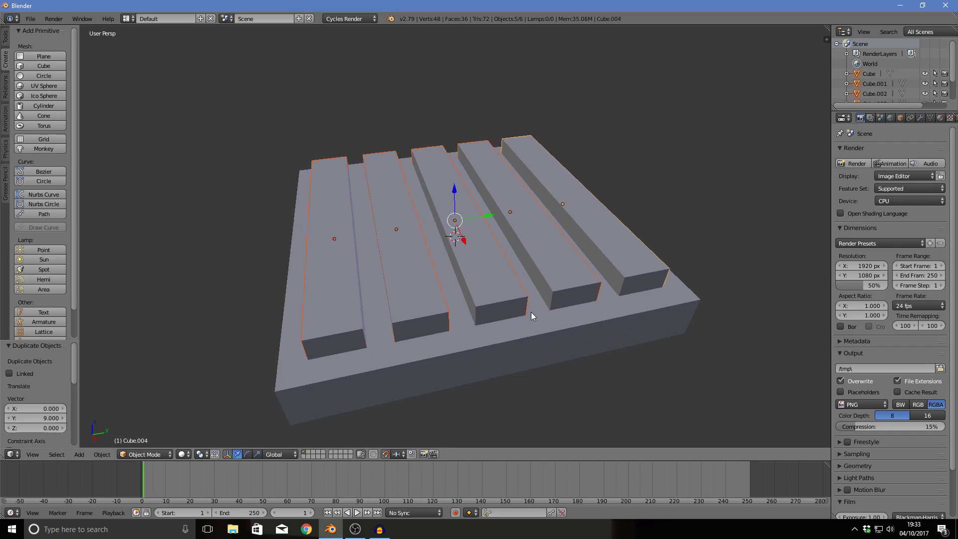
{"action": "middle_click_drag", "start_coordinate": [530, 313], "coordinate": [534, 305]}
{"action": "middle_click_drag", "start_coordinate": [531, 226], "coordinate": [576, 229]}
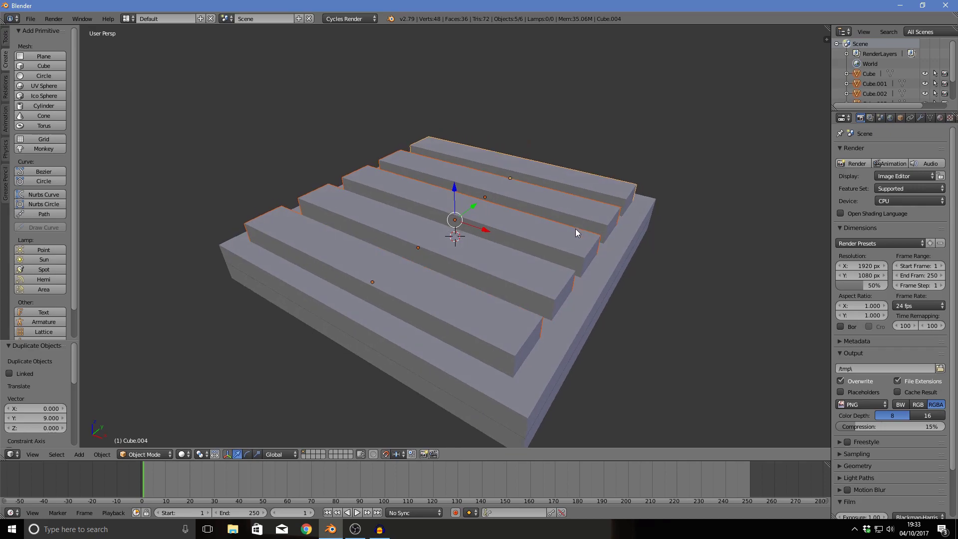
{"action": "key", "text": "ctrl+j"}
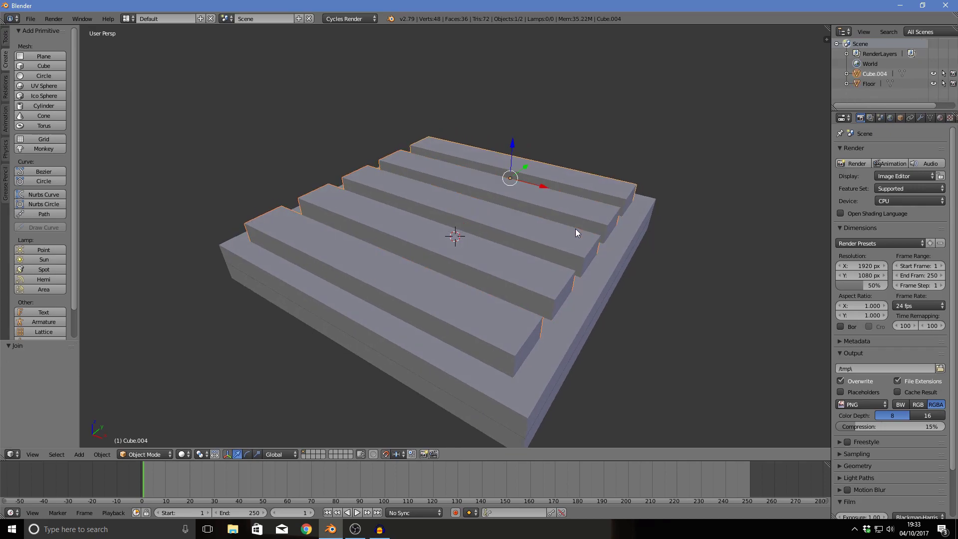
Step: Rename the joined bars object as shaper 1
{"action": "middle_click_drag", "start_coordinate": [427, 222], "coordinate": [378, 209]}
{"action": "double_click", "coordinate": [868, 73]}
{"action": "type", "text": "sh"}
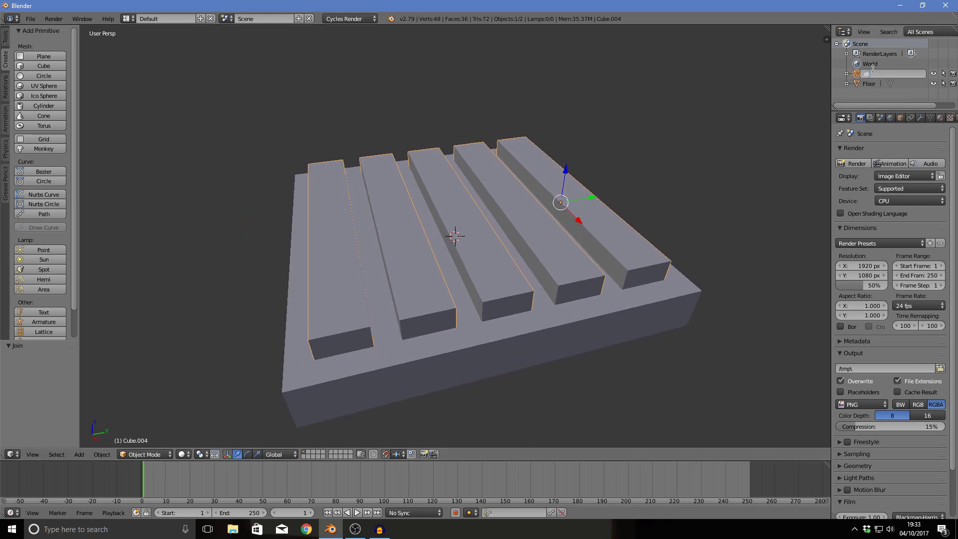
{"action": "type", "text": "ape"}
{"action": "type", "text": "r 1"}
{"action": "key", "text": "Return"}
Step: Add a Boolean modifier to the Floor object with shaper 1 as its target object
{"action": "middle_click_drag", "start_coordinate": [599, 144], "coordinate": [677, 166]}
{"action": "scroll", "coordinate": [625, 160], "scroll_direction": "down", "scroll_amount": 2}
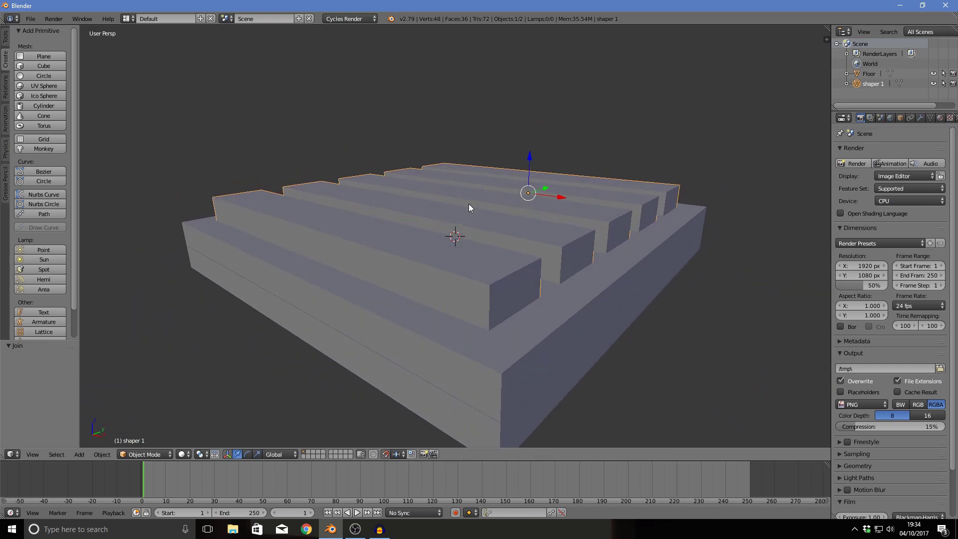
{"action": "right_click", "coordinate": [576, 326]}
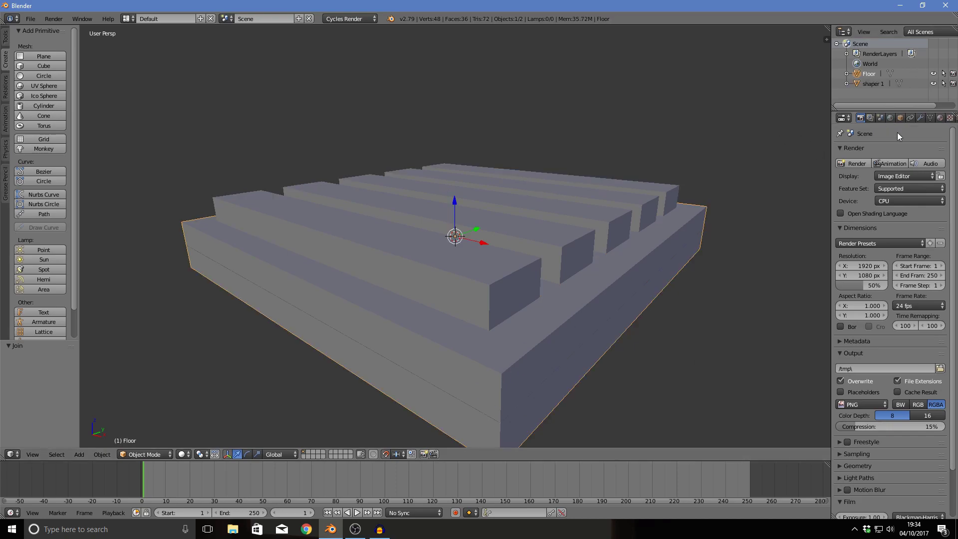
{"action": "left_click", "coordinate": [921, 118]}
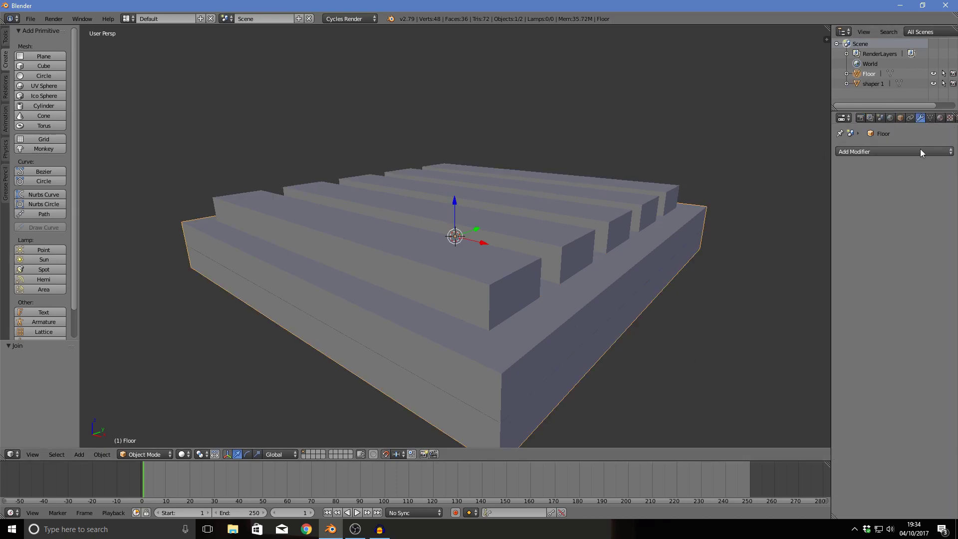
{"action": "left_click", "coordinate": [928, 152]}
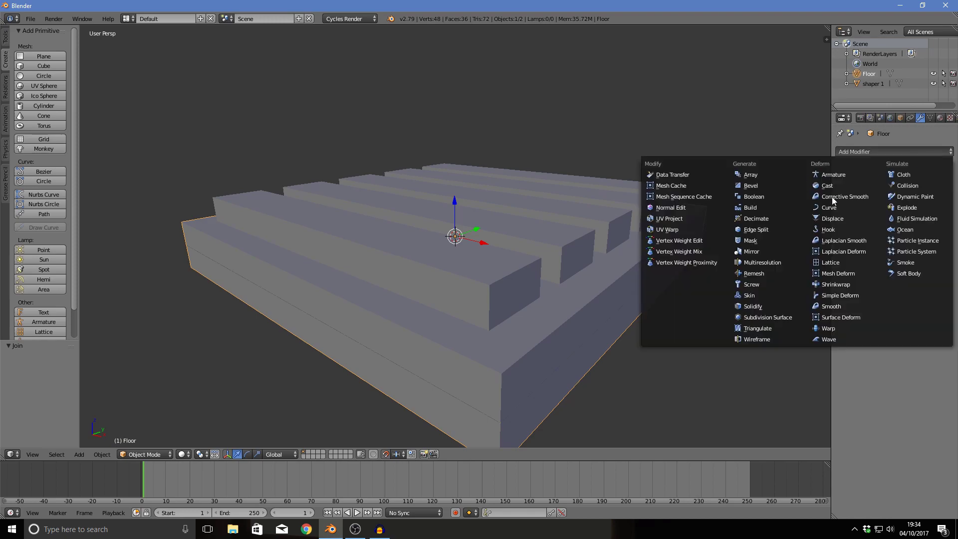
{"action": "left_click", "coordinate": [799, 198]}
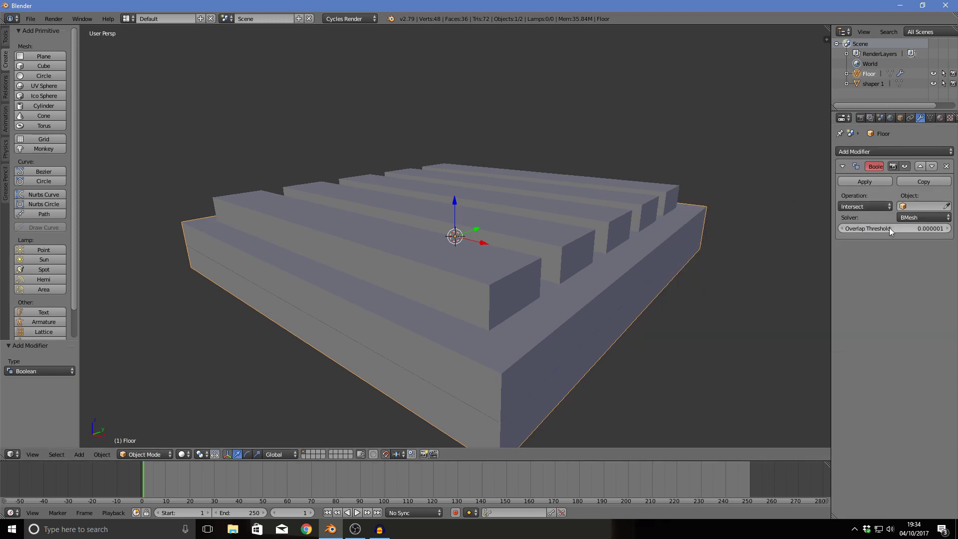
{"action": "left_click", "coordinate": [947, 206]}
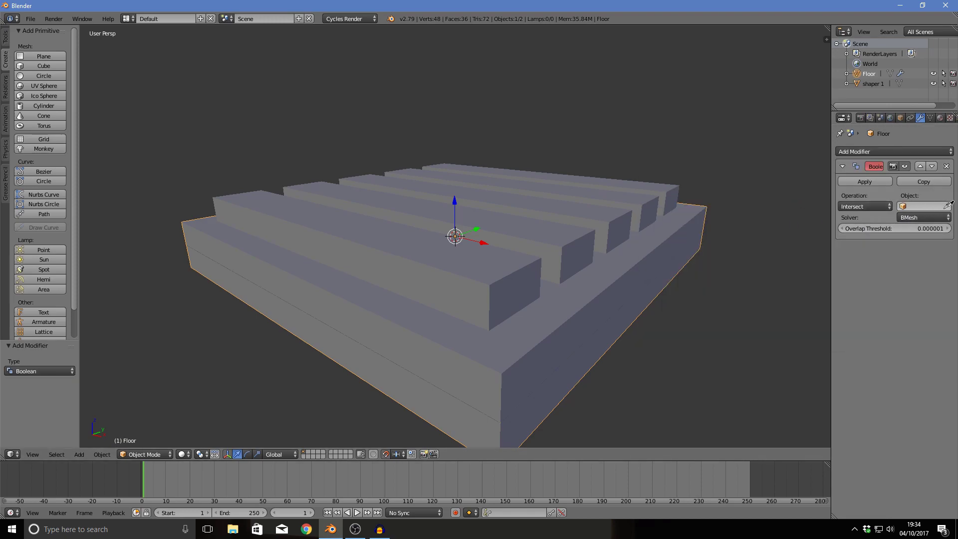
{"action": "left_click", "coordinate": [615, 217]}
{"action": "left_click", "coordinate": [947, 207]}
{"action": "left_click", "coordinate": [929, 207]}
{"action": "left_click", "coordinate": [877, 222]}
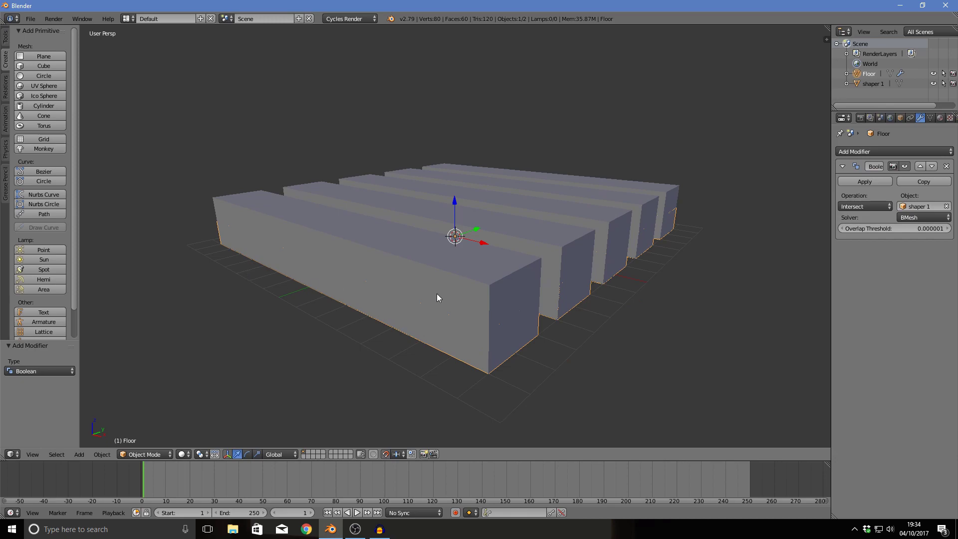
Step: Set the Floor's Boolean operation to Difference
{"action": "middle_click_drag", "start_coordinate": [436, 294], "coordinate": [432, 289]}
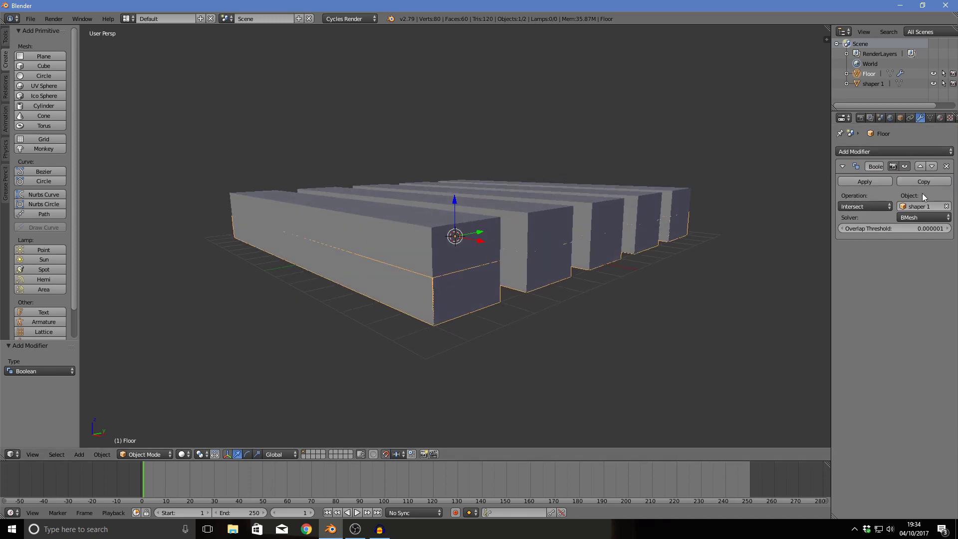
{"action": "key", "text": "g"}
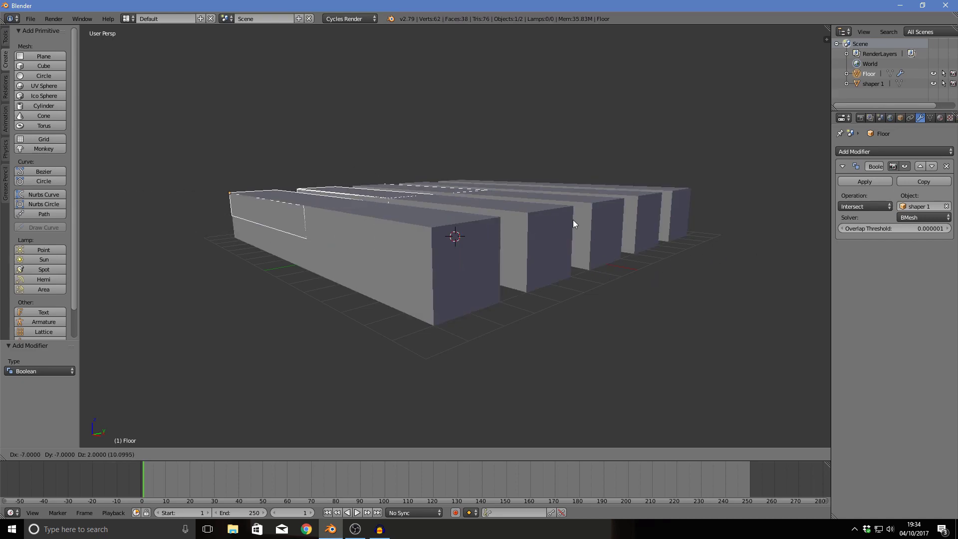
{"action": "left_click", "coordinate": [559, 178]}
{"action": "left_click", "coordinate": [879, 206]}
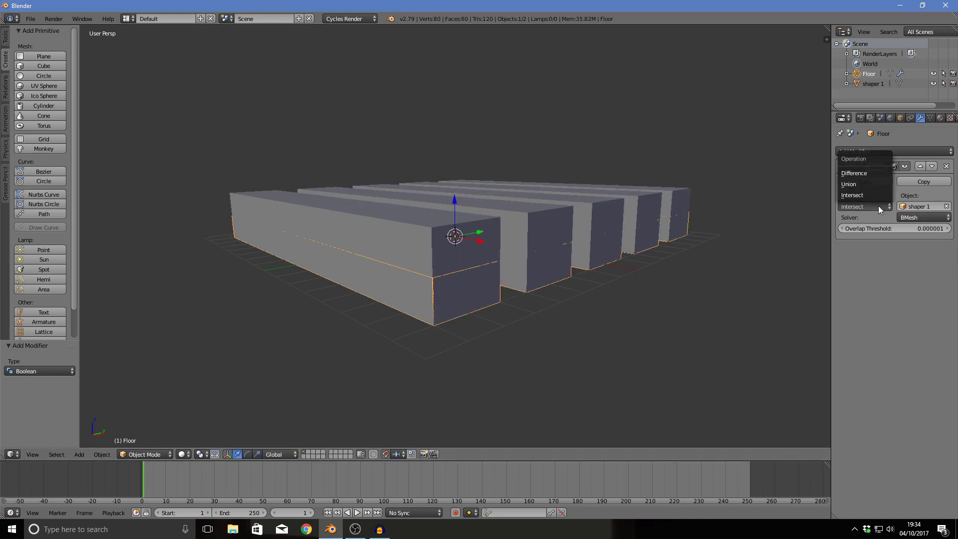
{"action": "left_click", "coordinate": [870, 172]}
Step: Inspect the Boolean cuts in the floor in wireframe shading, and return to solid shading
{"action": "middle_click_drag", "start_coordinate": [595, 317], "coordinate": [498, 227]}
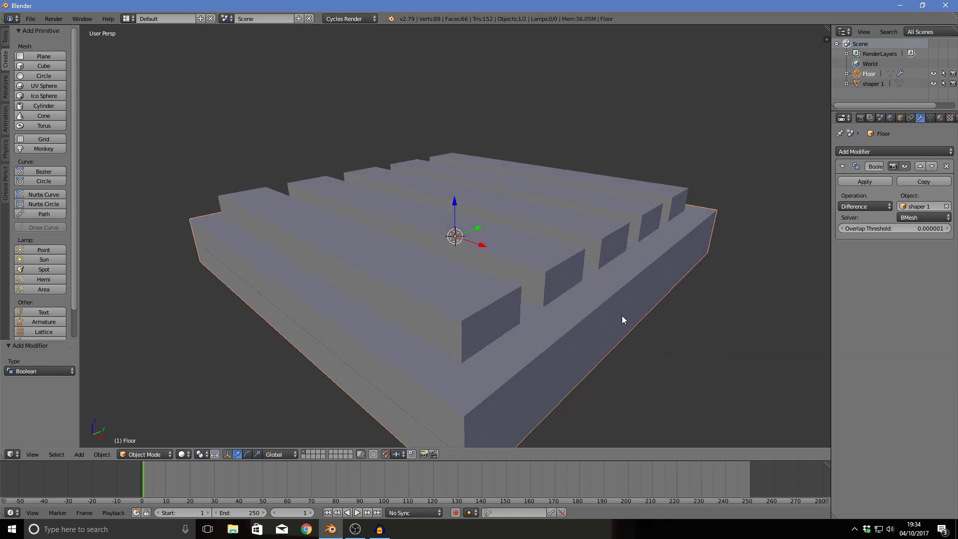
{"action": "left_click", "coordinate": [183, 455]}
{"action": "left_click", "coordinate": [229, 428]}
{"action": "middle_click_drag", "start_coordinate": [231, 430], "coordinate": [340, 402]}
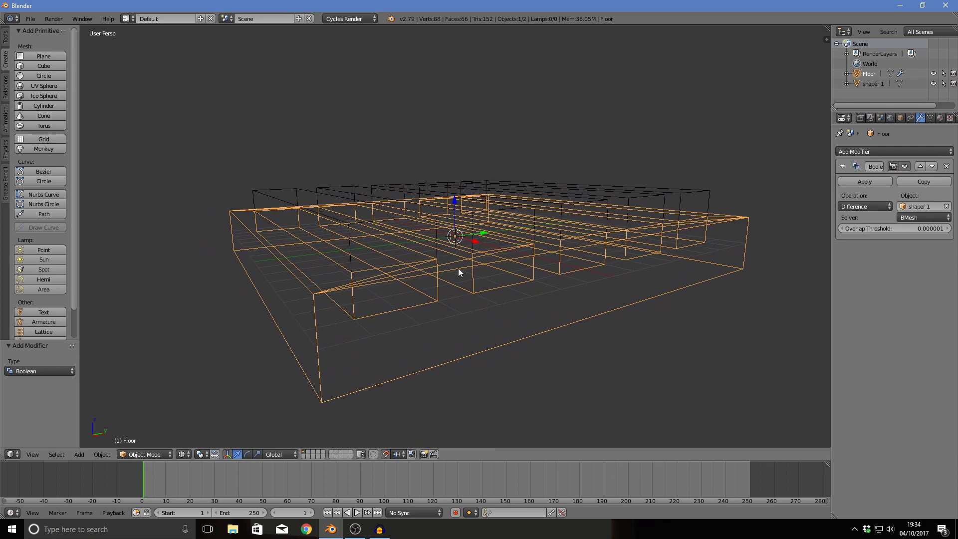
{"action": "left_click", "coordinate": [182, 455]}
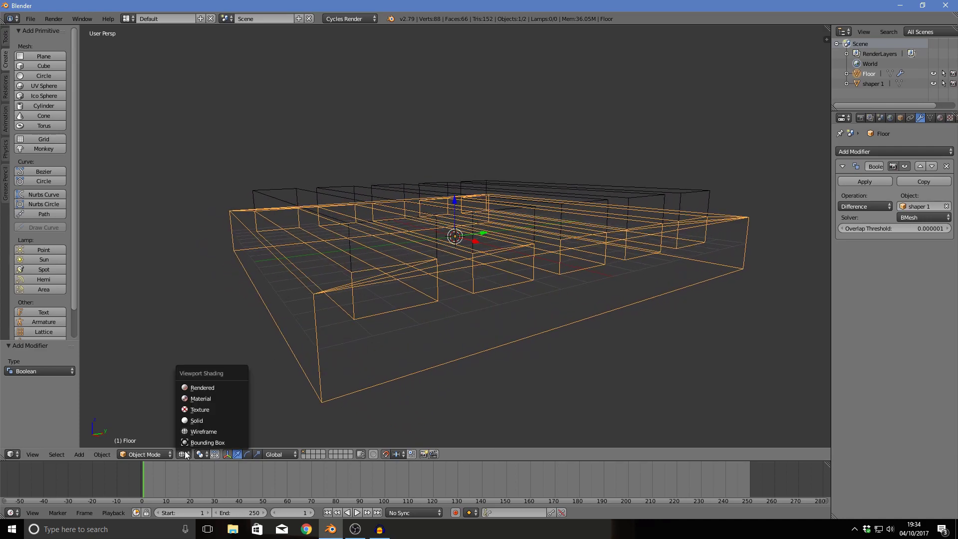
{"action": "left_click", "coordinate": [211, 419]}
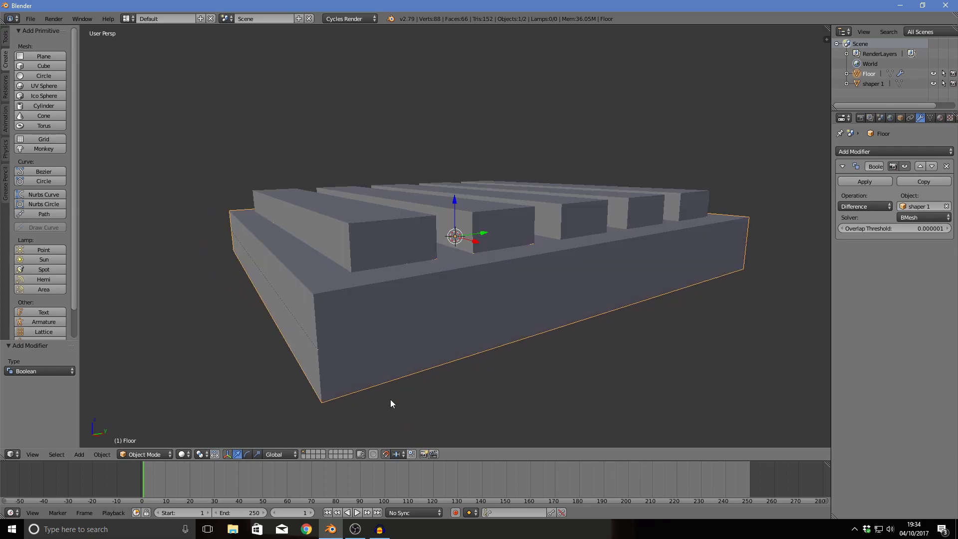
Step: Apply the Floor's Boolean modifier and move shaper 1 to the second layer
{"action": "left_click", "coordinate": [891, 181]}
{"action": "right_click", "coordinate": [392, 244]}
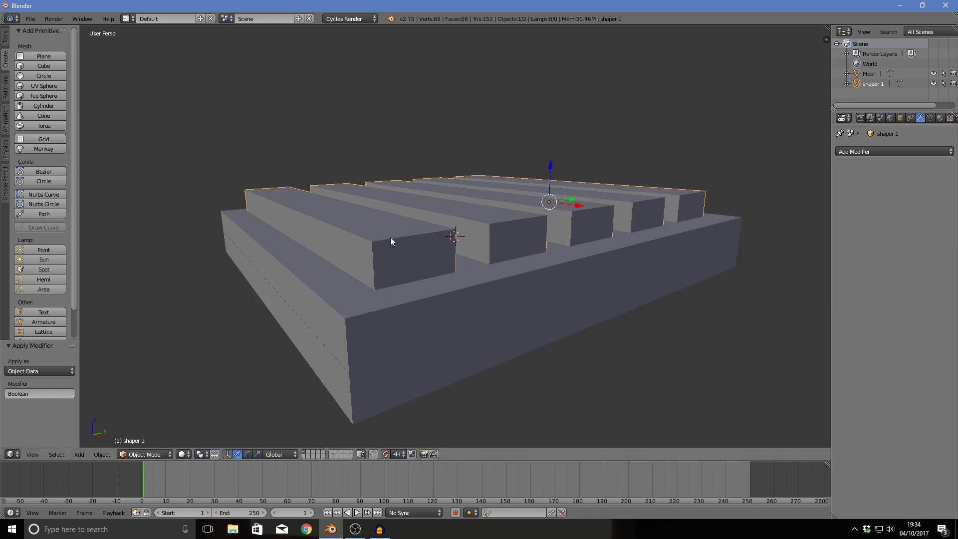
{"action": "key", "text": "m"}
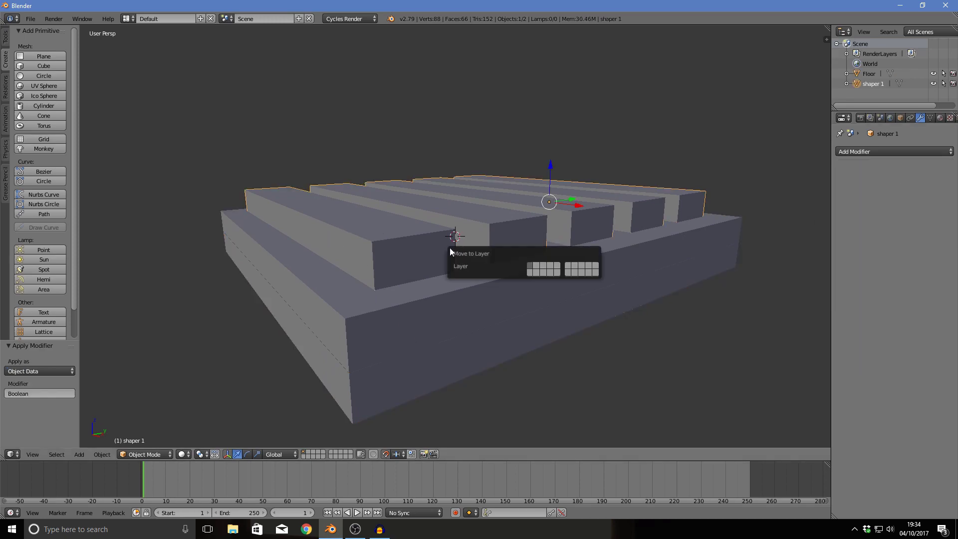
{"action": "left_click", "coordinate": [536, 266]}
Step: Preview the slotted floor in rendered shading from different angles, and return to solid shading
{"action": "middle_click_drag", "start_coordinate": [727, 259], "coordinate": [737, 282]}
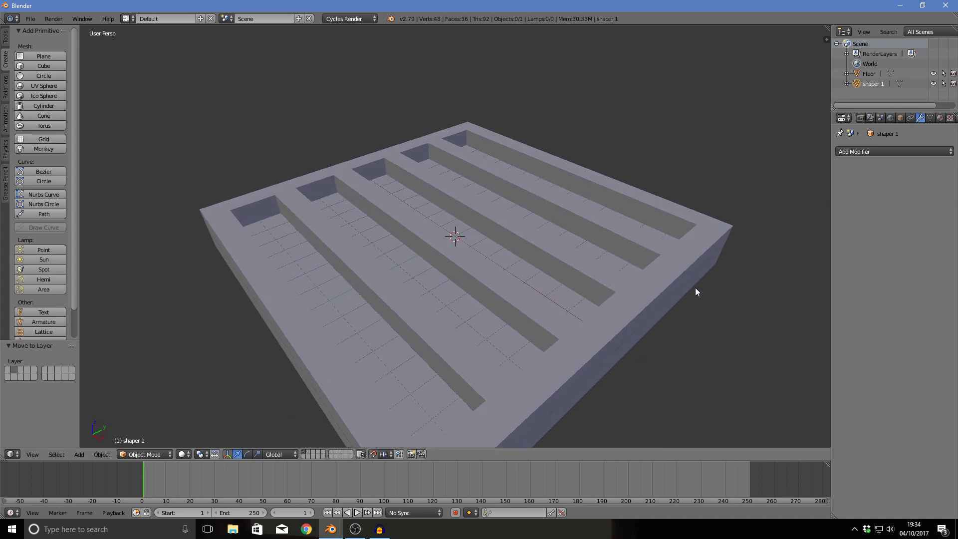
{"action": "left_click", "coordinate": [180, 454]}
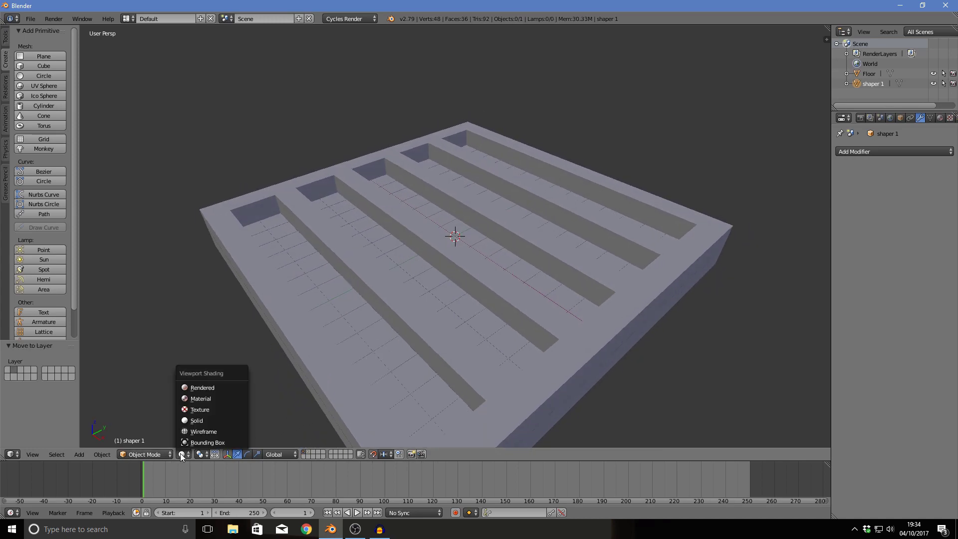
{"action": "left_click", "coordinate": [223, 387]}
{"action": "middle_click_drag", "start_coordinate": [292, 388], "coordinate": [676, 349]}
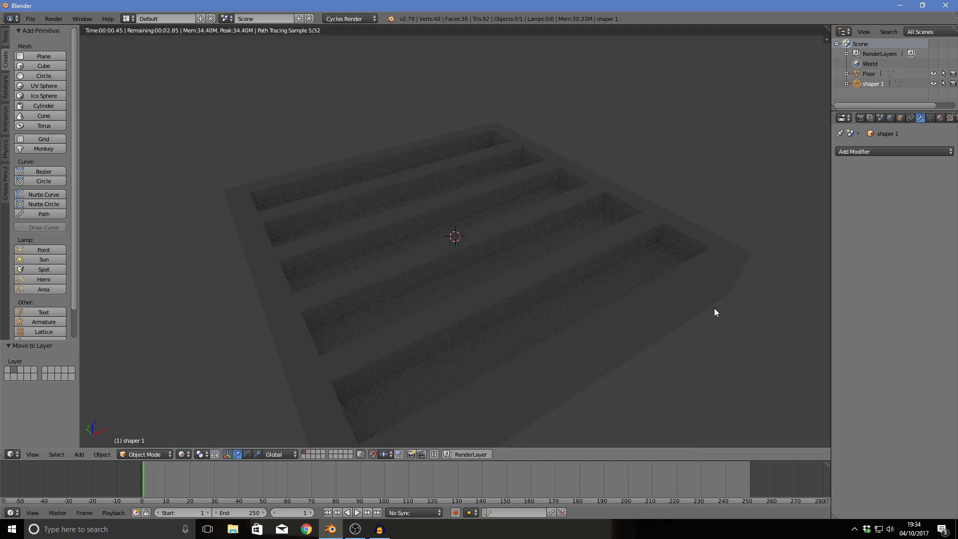
{"action": "mouse_move", "coordinate": [478, 181]}
{"action": "middle_mouse_down"}
{"action": "mouse_move", "coordinate": [495, 249]}
{"action": "mouse_move", "coordinate": [413, 248]}
{"action": "mouse_move", "coordinate": [328, 215]}
{"action": "mouse_move", "coordinate": [423, 208]}
{"action": "mouse_move", "coordinate": [479, 218]}
{"action": "middle_mouse_up"}
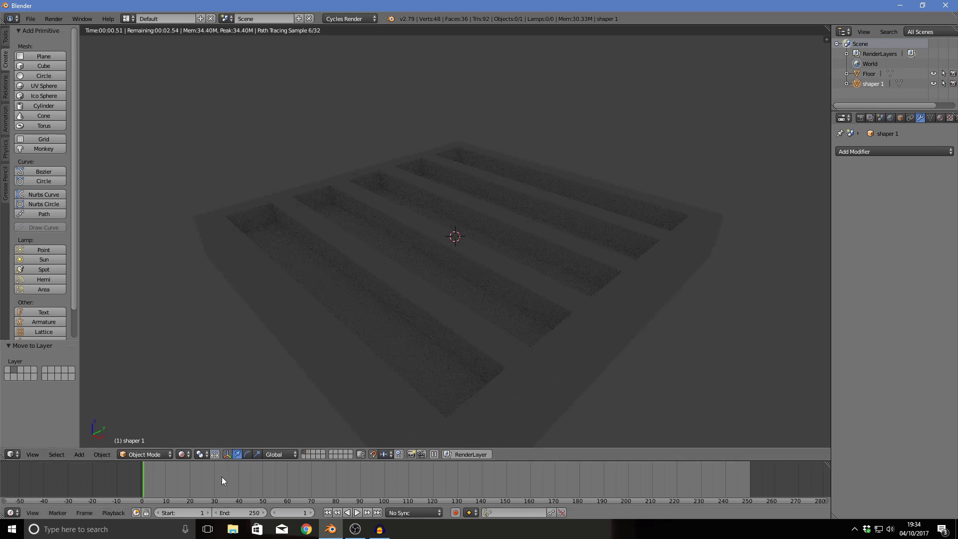
{"action": "left_click", "coordinate": [177, 454]}
{"action": "left_click", "coordinate": [214, 418]}
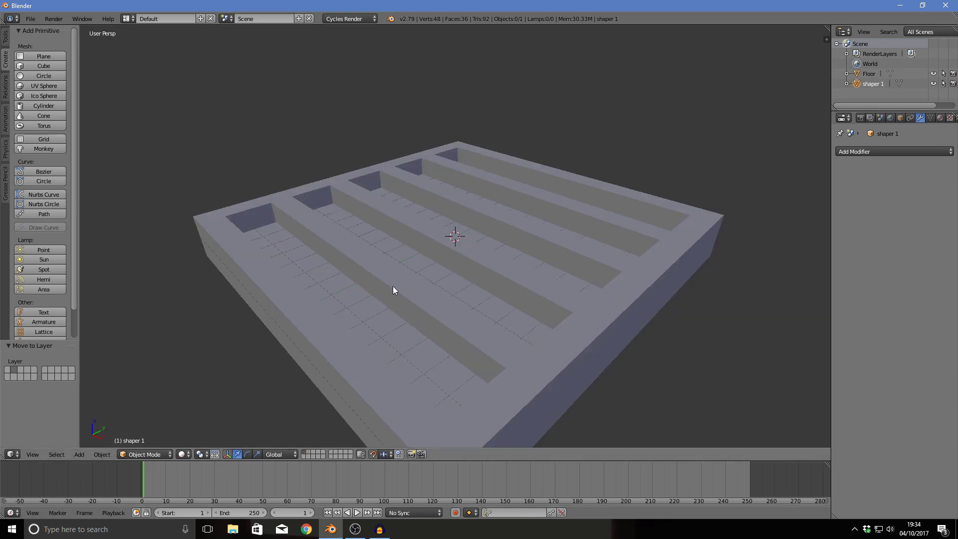
Step: Add a cube at the floor's centre and scale it by 7 along the Y axis to form a crossbar
{"action": "left_click", "coordinate": [42, 67]}
{"action": "middle_click_drag", "start_coordinate": [379, 235], "coordinate": [424, 244]}
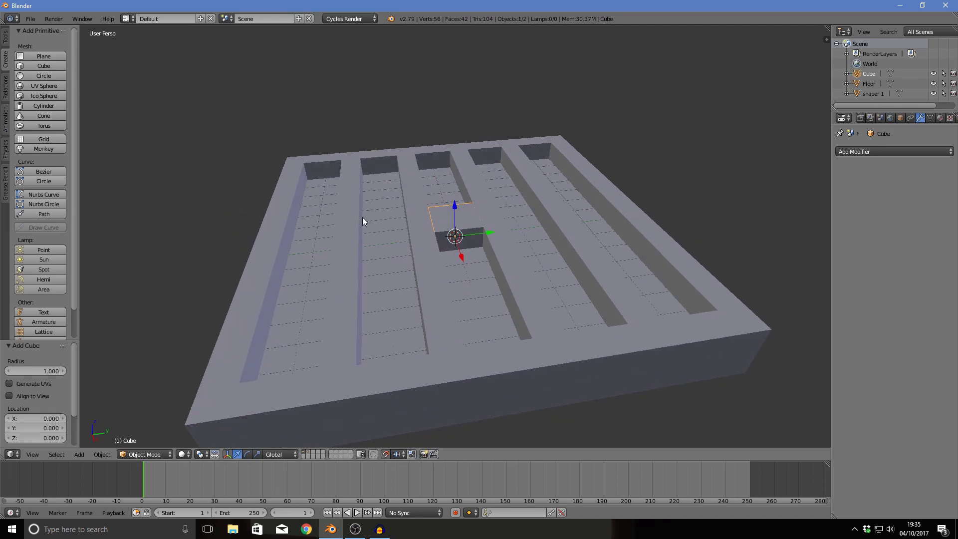
{"action": "key", "text": "s"}
{"action": "type", "text": "y"}
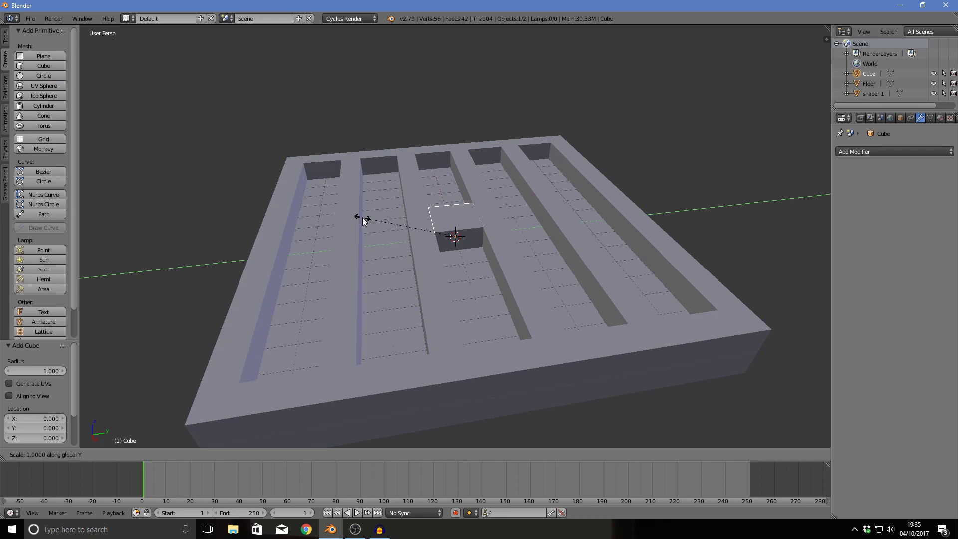
{"action": "type", "text": "7"}
{"action": "key", "text": "Return"}
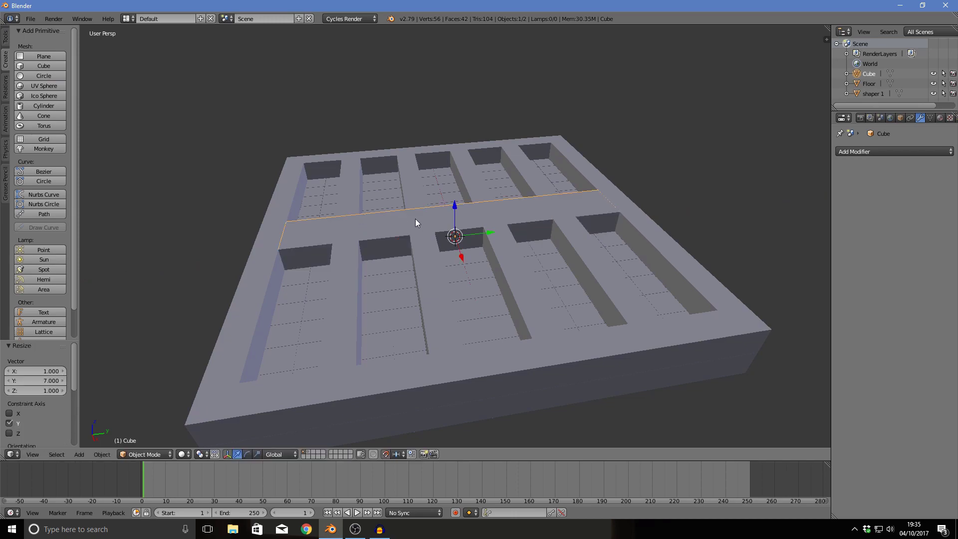
Step: Move the crossbar −1 unit along Y and raise it 1 unit along Z
{"action": "middle_click_drag", "start_coordinate": [415, 220], "coordinate": [398, 214]}
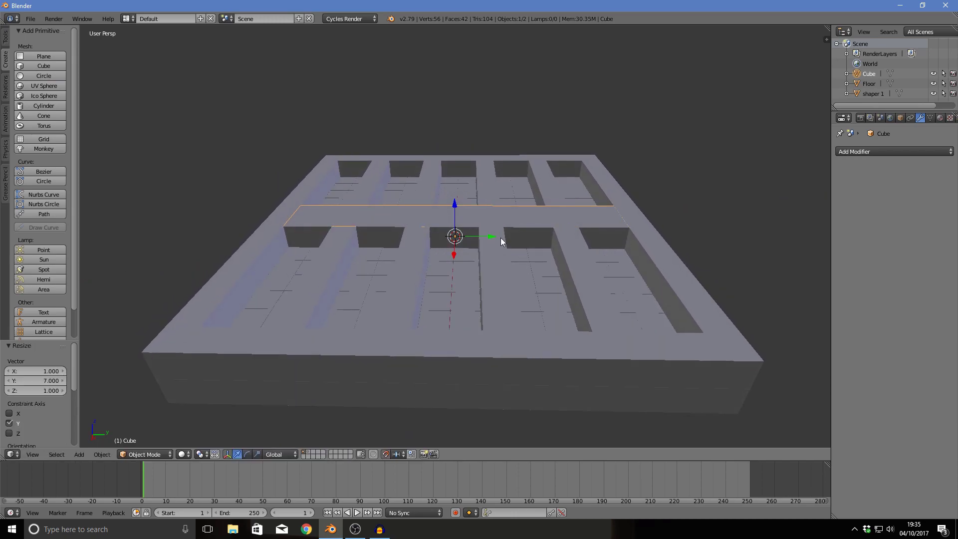
{"action": "left_click_drag", "start_coordinate": [498, 238], "coordinate": [466, 243]}
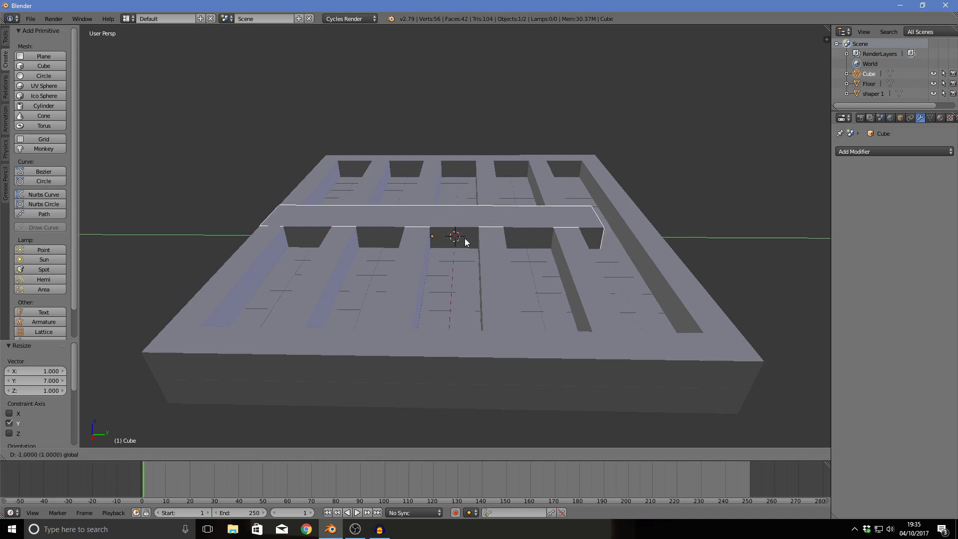
{"action": "left_click_drag", "start_coordinate": [434, 202], "coordinate": [431, 188]}
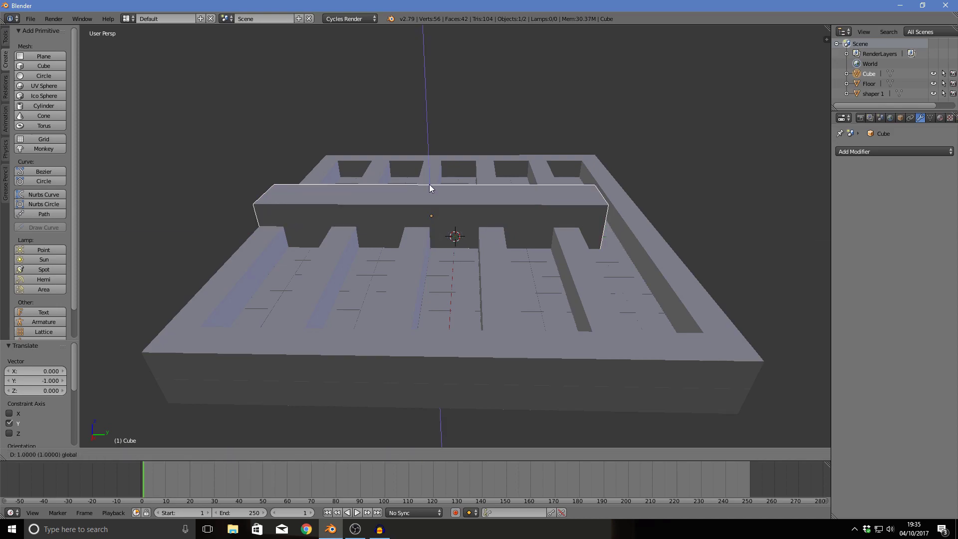
{"action": "middle_click_drag", "start_coordinate": [509, 238], "coordinate": [452, 222]}
{"action": "left_click_drag", "start_coordinate": [442, 175], "coordinate": [435, 231]}
Step: Rename the crossbar object as shaper 2
{"action": "middle_click_drag", "start_coordinate": [434, 231], "coordinate": [648, 243]}
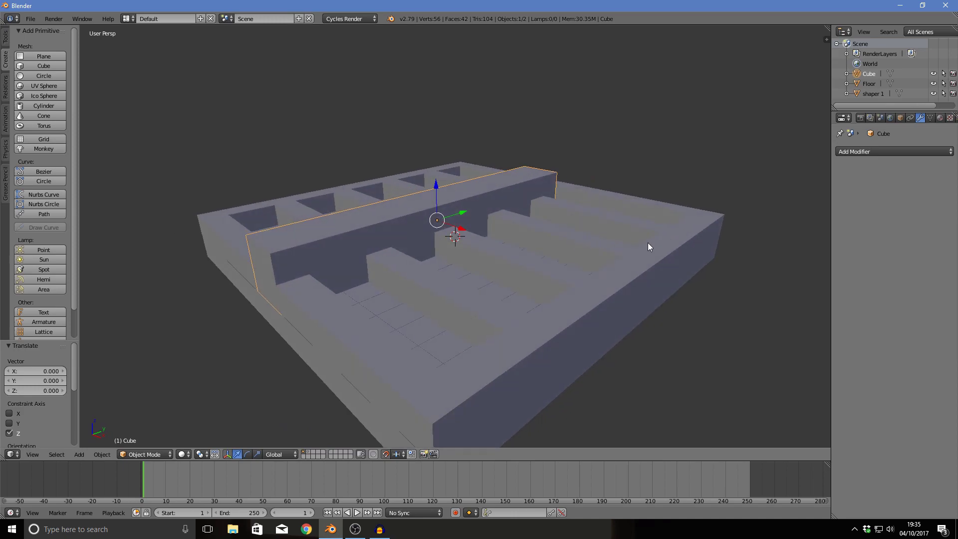
{"action": "double_click", "coordinate": [869, 73]}
{"action": "key", "text": "BackSpace"}
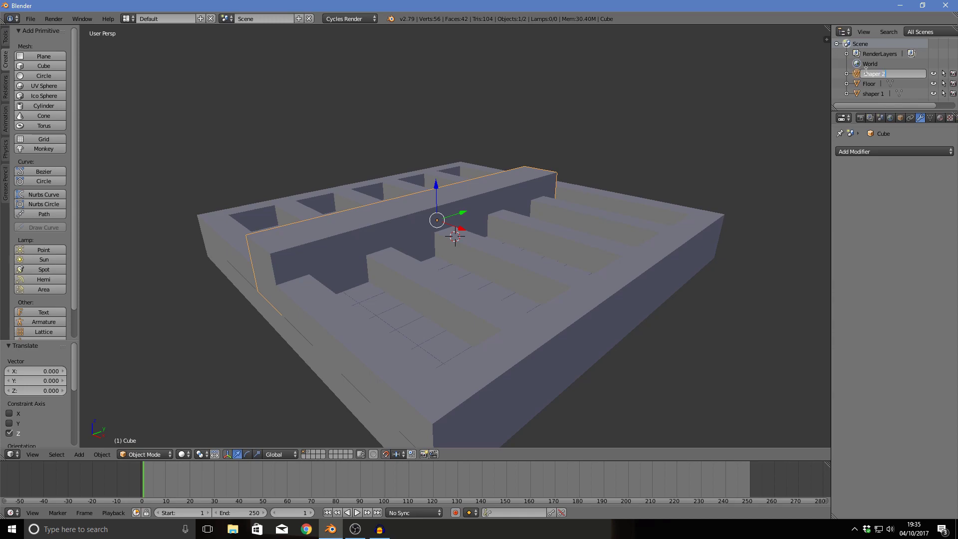
{"action": "key", "text": "Return"}
Step: Add a Boolean modifier to the Floor object with shaper 2 as target and Difference as operation
{"action": "scroll", "coordinate": [646, 229], "scroll_direction": "up", "scroll_amount": 1}
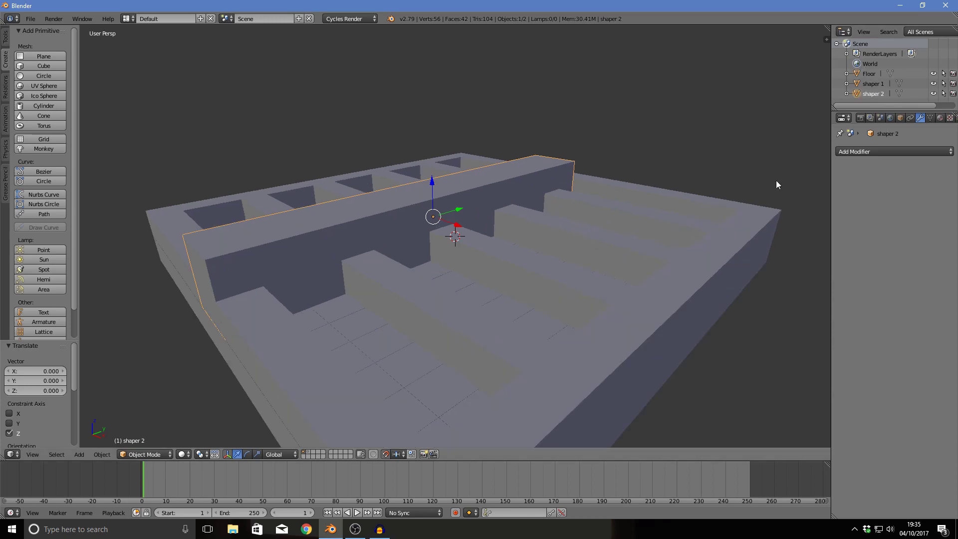
{"action": "right_click", "coordinate": [680, 250]}
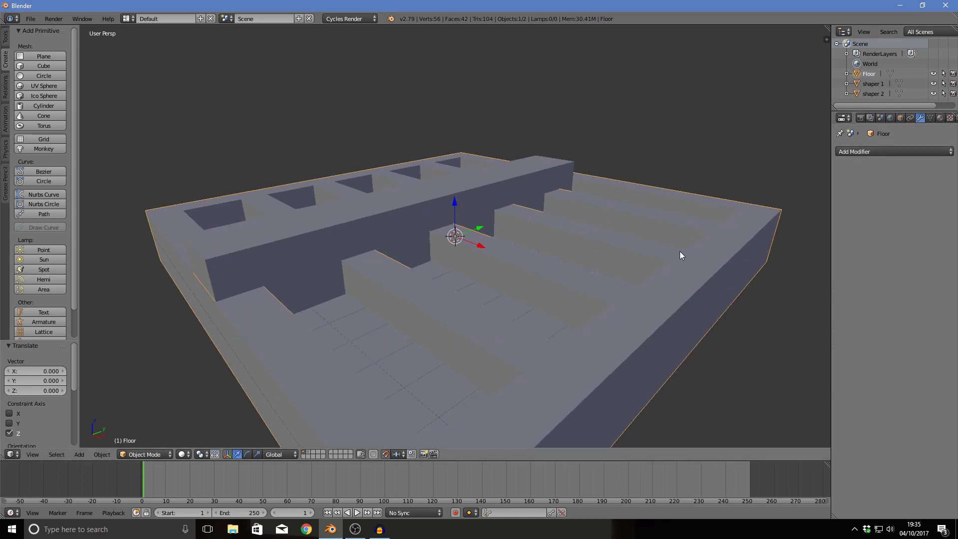
{"action": "left_click", "coordinate": [912, 151]}
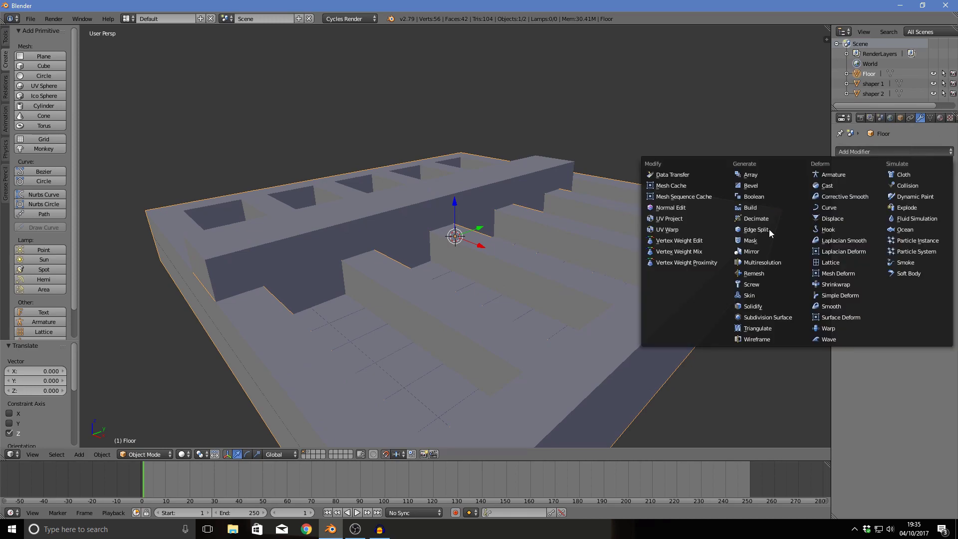
{"action": "left_click", "coordinate": [788, 196]}
{"action": "left_click", "coordinate": [927, 206]}
{"action": "left_click", "coordinate": [903, 229]}
{"action": "left_click", "coordinate": [865, 207]}
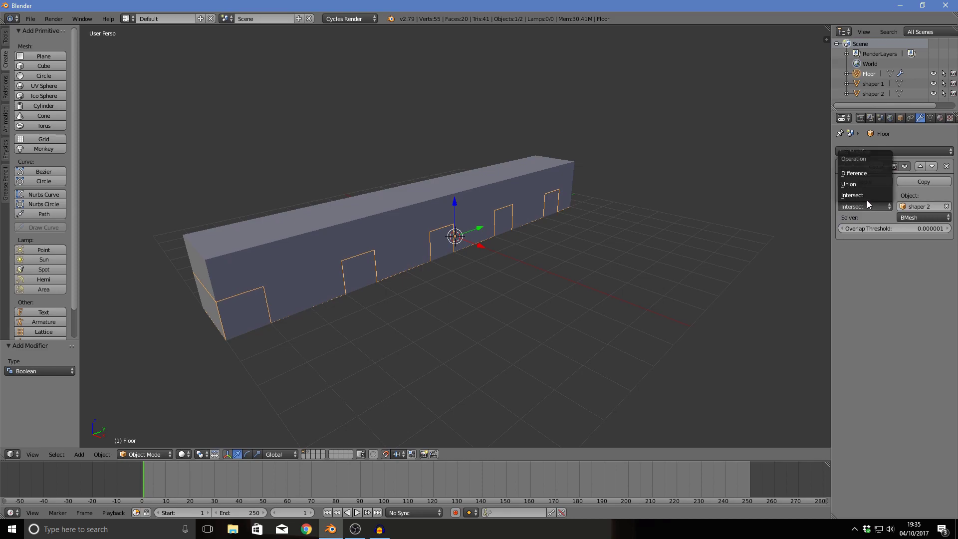
{"action": "left_click", "coordinate": [876, 175]}
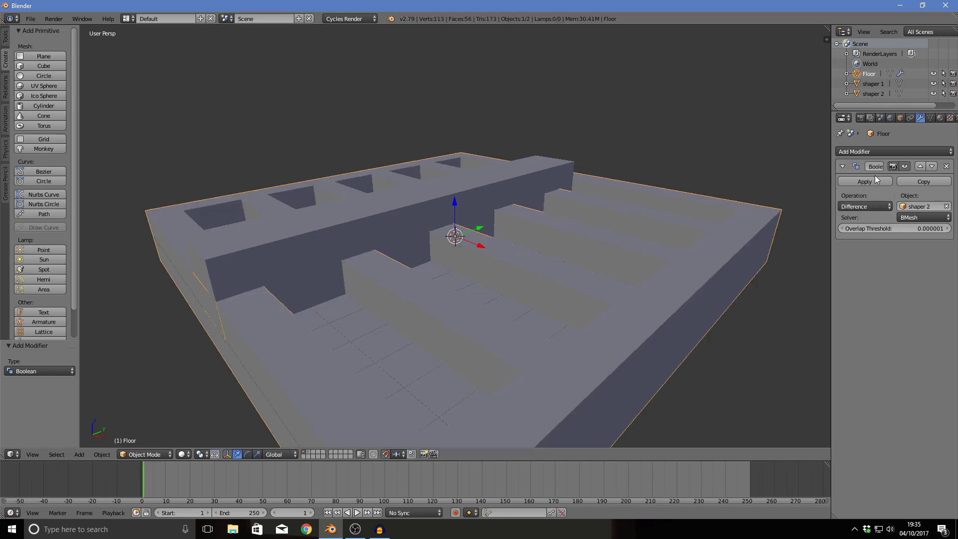
Step: Display the scene in wireframe and set the solver of the Floor's Boolean modifier to Carve
{"action": "left_click", "coordinate": [183, 454]}
{"action": "left_click", "coordinate": [219, 433]}
{"action": "mouse_move", "coordinate": [335, 380]}
{"action": "middle_mouse_down"}
{"action": "mouse_move", "coordinate": [378, 357]}
{"action": "mouse_move", "coordinate": [325, 379]}
{"action": "middle_mouse_up"}
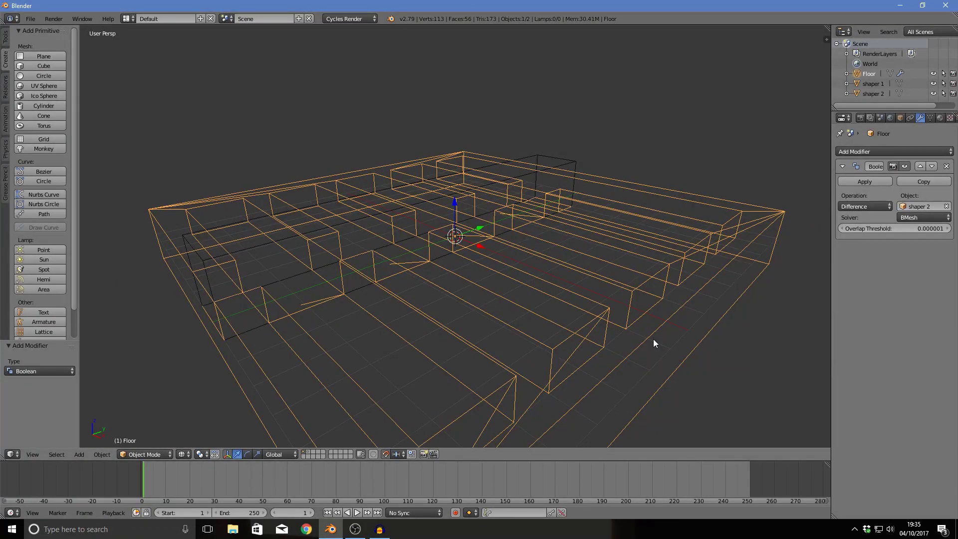
{"action": "left_click", "coordinate": [930, 217]}
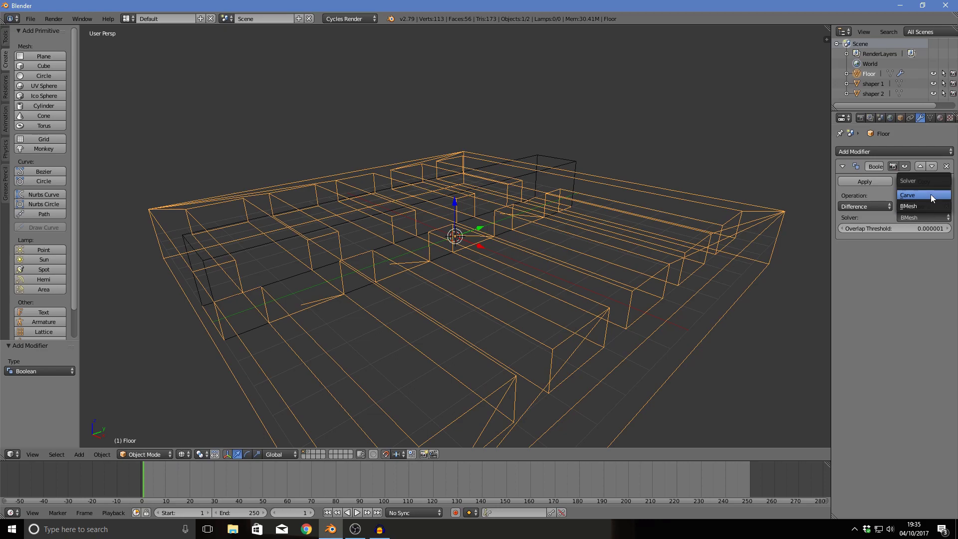
{"action": "left_click", "coordinate": [930, 195]}
{"action": "middle_click_drag", "start_coordinate": [494, 301], "coordinate": [583, 328]}
Step: Return the viewport to solid shading and apply the Boolean modifier to the Floor
{"action": "left_click", "coordinate": [183, 454]}
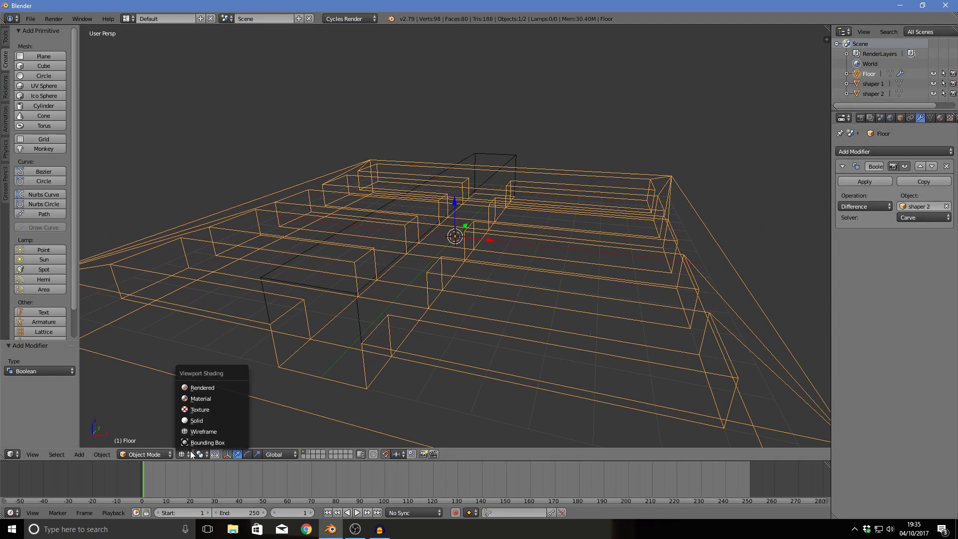
{"action": "left_click", "coordinate": [216, 420]}
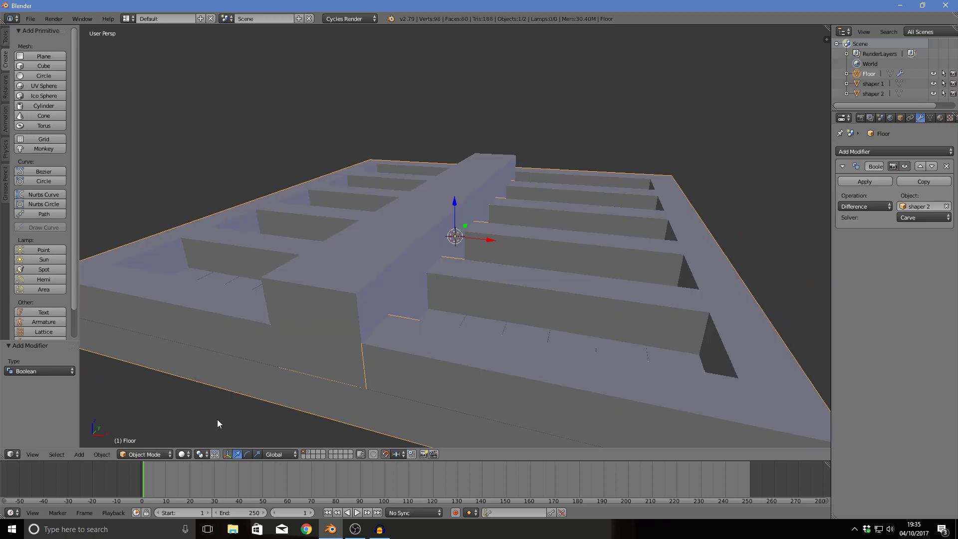
{"action": "mouse_move", "coordinate": [522, 372]}
{"action": "middle_mouse_down"}
{"action": "mouse_move", "coordinate": [539, 358]}
{"action": "mouse_move", "coordinate": [511, 366]}
{"action": "middle_mouse_up"}
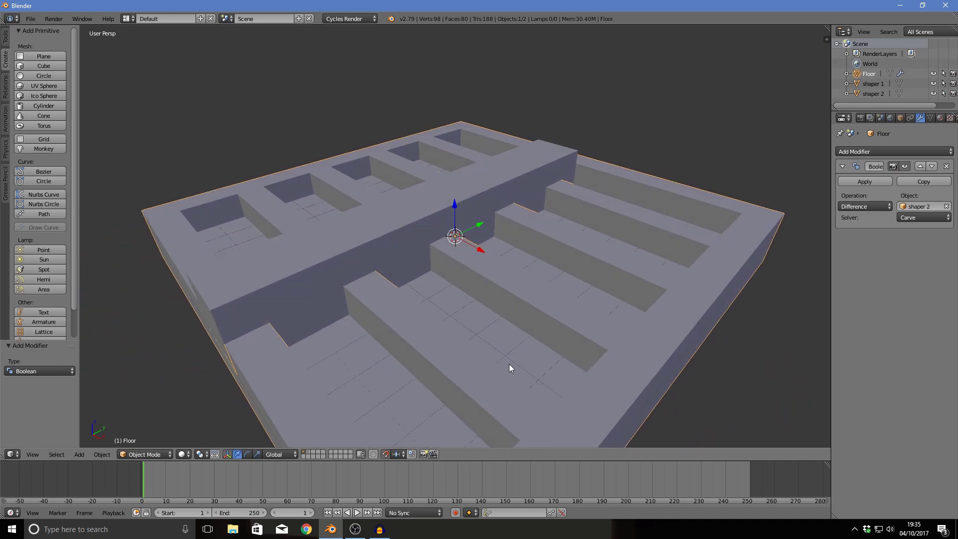
{"action": "left_click", "coordinate": [880, 182]}
Step: Move the shaper 2 crossbar to the second layer
{"action": "right_click", "coordinate": [390, 218]}
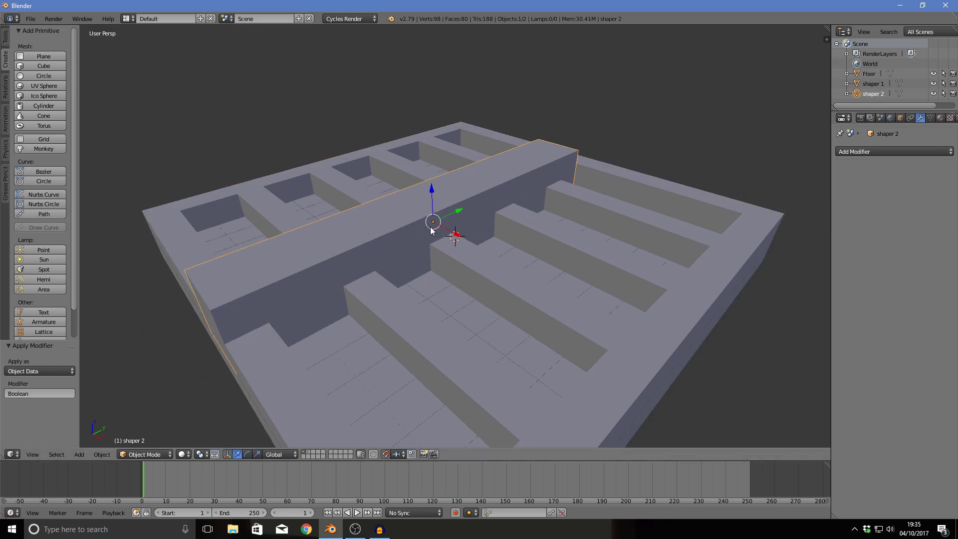
{"action": "key", "text": "m"}
{"action": "key", "text": "m"}
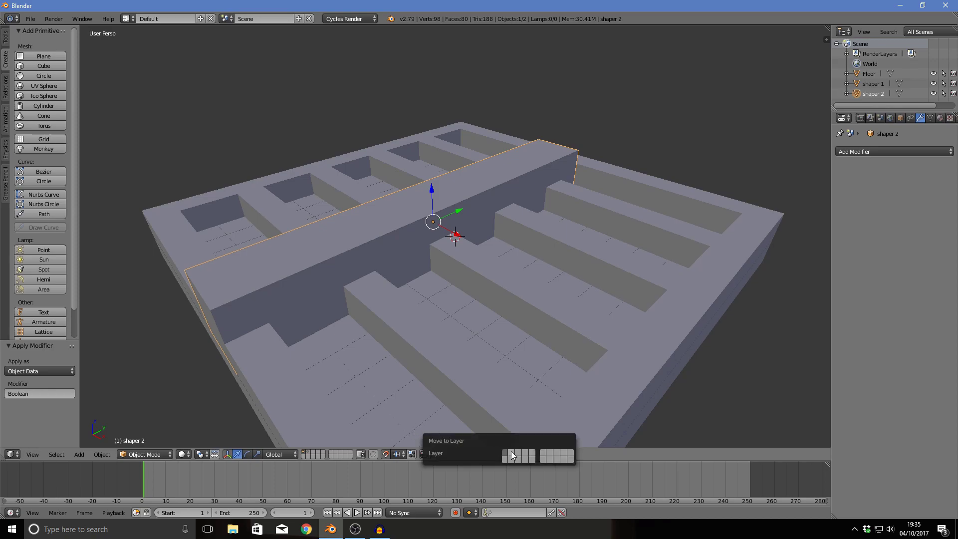
{"action": "left_click", "coordinate": [511, 454]}
{"action": "middle_click_drag", "start_coordinate": [375, 312], "coordinate": [403, 318]}
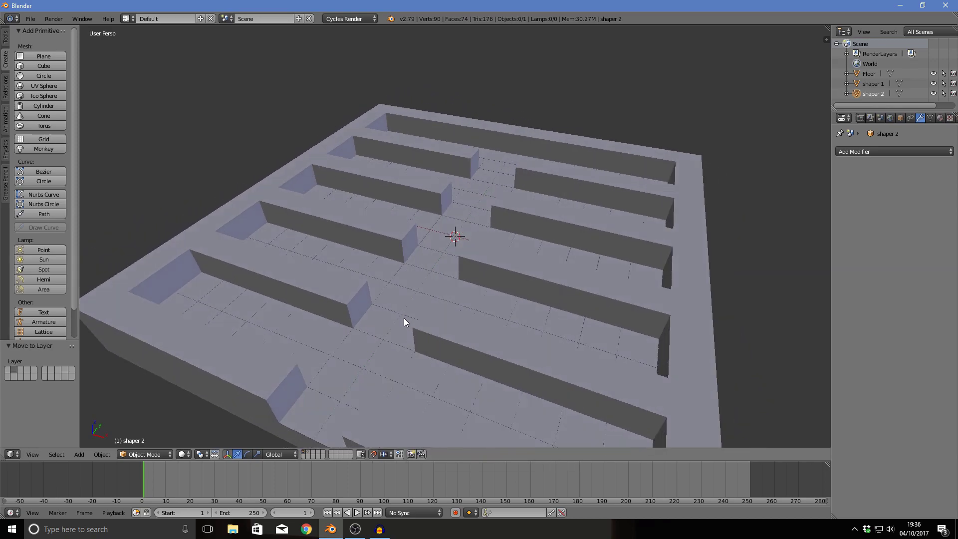
{"action": "scroll", "coordinate": [406, 319], "scroll_direction": "down", "scroll_amount": 5}
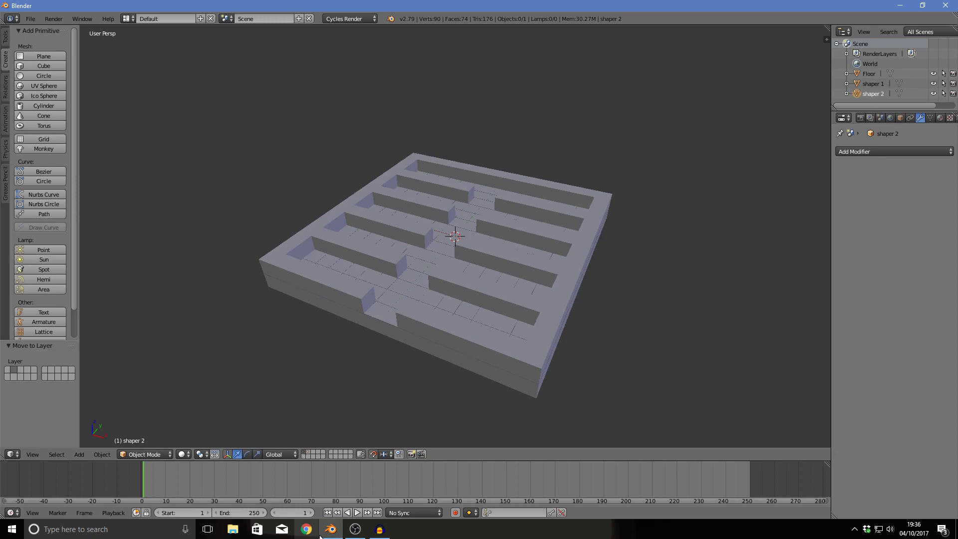
{"action": "left_click", "coordinate": [615, 278]}
{"action": "middle_click_drag", "start_coordinate": [650, 281], "coordinate": [592, 282]}
{"action": "scroll", "coordinate": [587, 282], "scroll_direction": "up", "scroll_amount": 4}
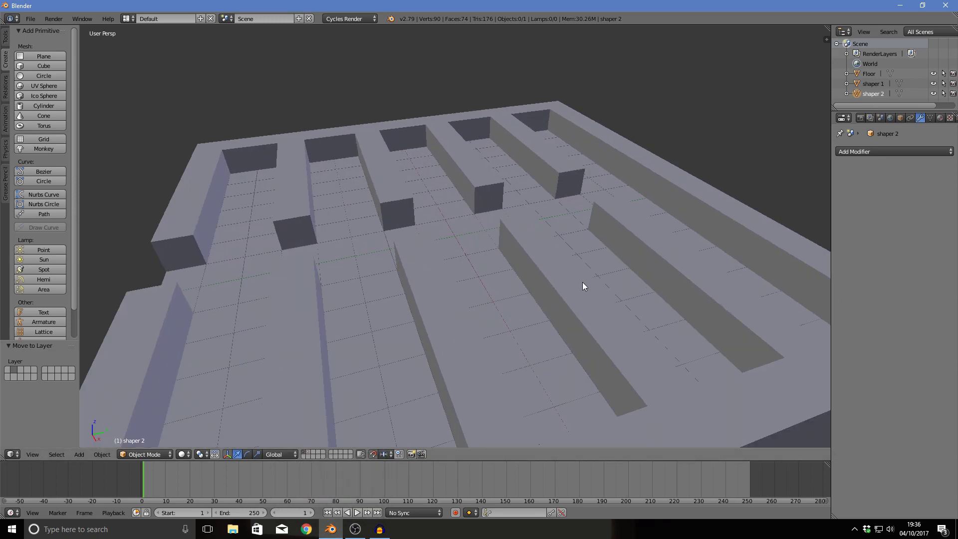
{"action": "scroll", "coordinate": [585, 281], "scroll_direction": "down", "scroll_amount": 3}
{"action": "left_click", "coordinate": [49, 56]}
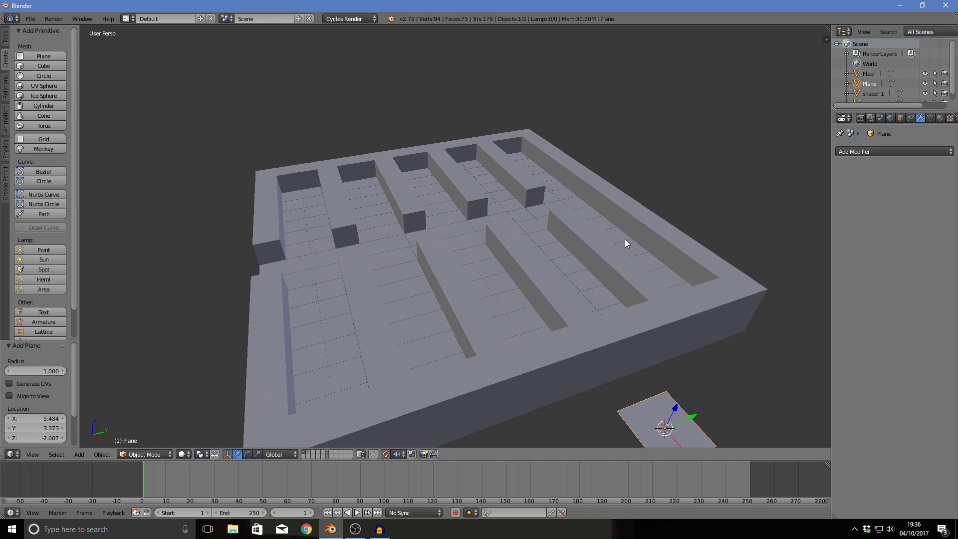
{"action": "key", "text": "Delete"}
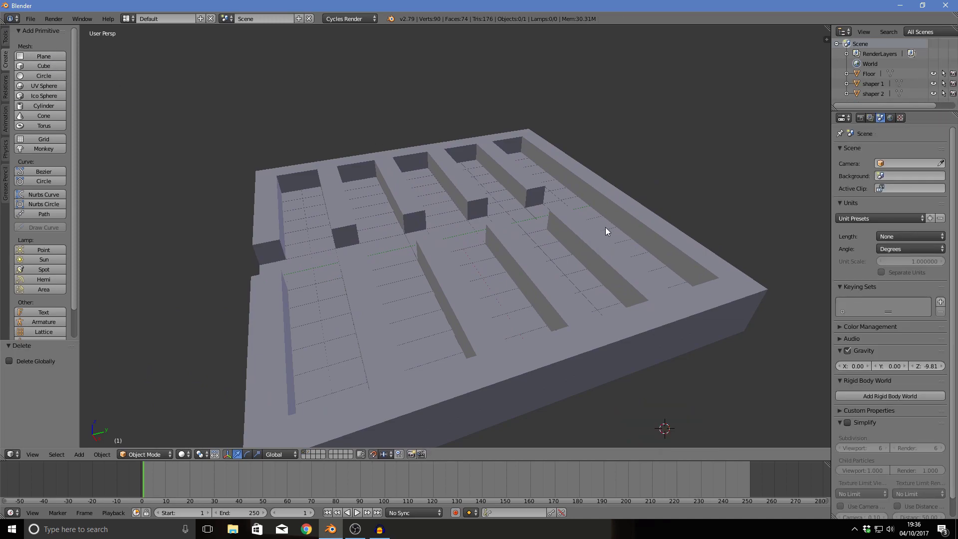
Step: Snap the 3D cursor to the scene centre, add a plane there and scale it by 90
{"action": "key", "text": "shift+s"}
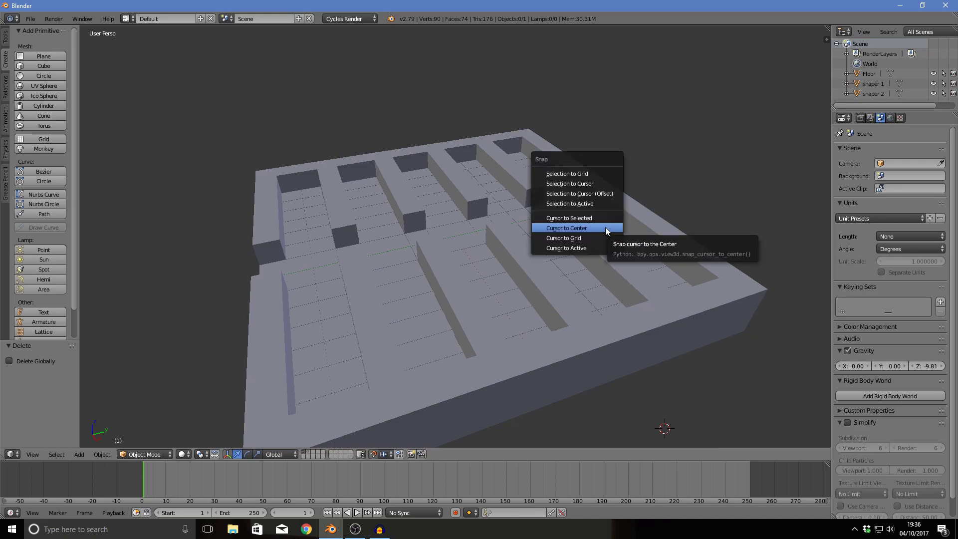
{"action": "left_click", "coordinate": [606, 228]}
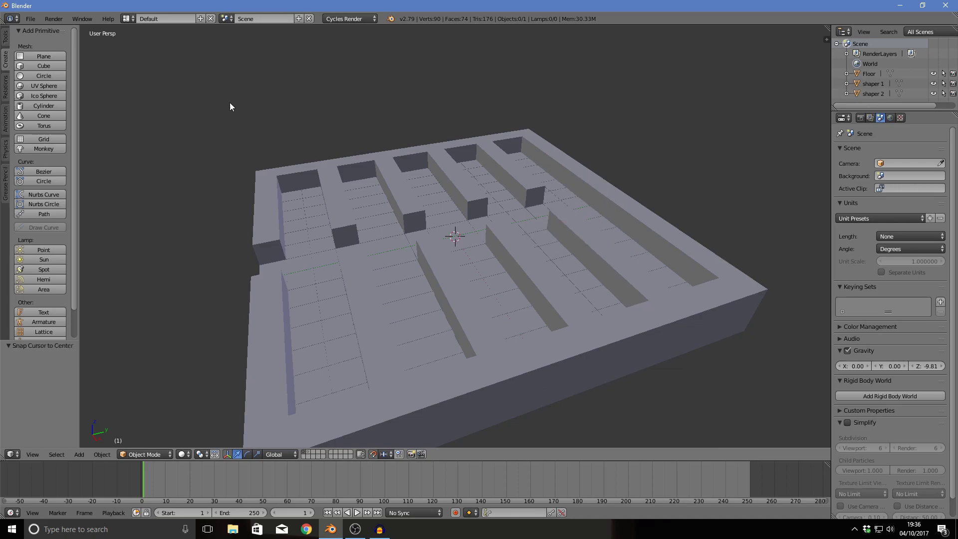
{"action": "left_click", "coordinate": [39, 55]}
{"action": "type", "text": "s90"}
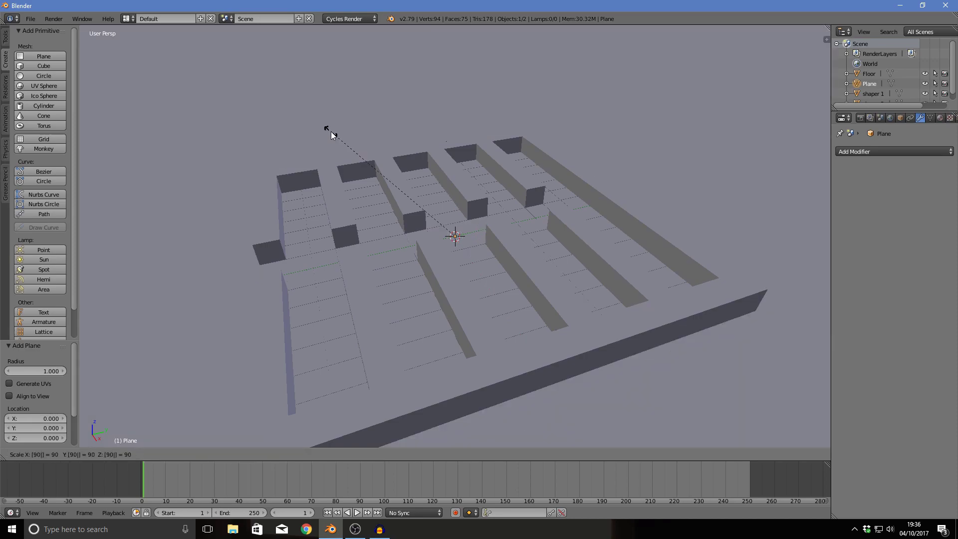
{"action": "key", "text": "Return"}
Step: Examine how the large plane meets the slotted floor and widen the Properties editor slightly
{"action": "middle_click_drag", "start_coordinate": [519, 174], "coordinate": [481, 158]}
{"action": "scroll", "coordinate": [645, 168], "scroll_direction": "up", "scroll_amount": 3}
{"action": "scroll", "coordinate": [629, 186], "scroll_direction": "down", "scroll_amount": 5}
{"action": "middle_click_drag", "start_coordinate": [559, 144], "coordinate": [446, 239]}
{"action": "scroll", "coordinate": [554, 175], "scroll_direction": "up", "scroll_amount": 3}
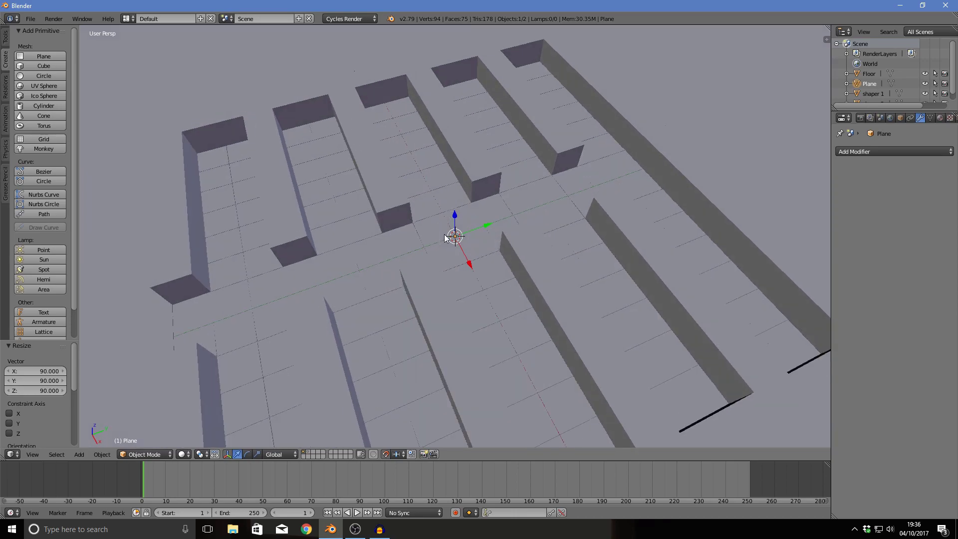
{"action": "scroll", "coordinate": [285, 217], "scroll_direction": "down", "scroll_amount": 3}
{"action": "middle_click_drag", "start_coordinate": [201, 182], "coordinate": [390, 189]}
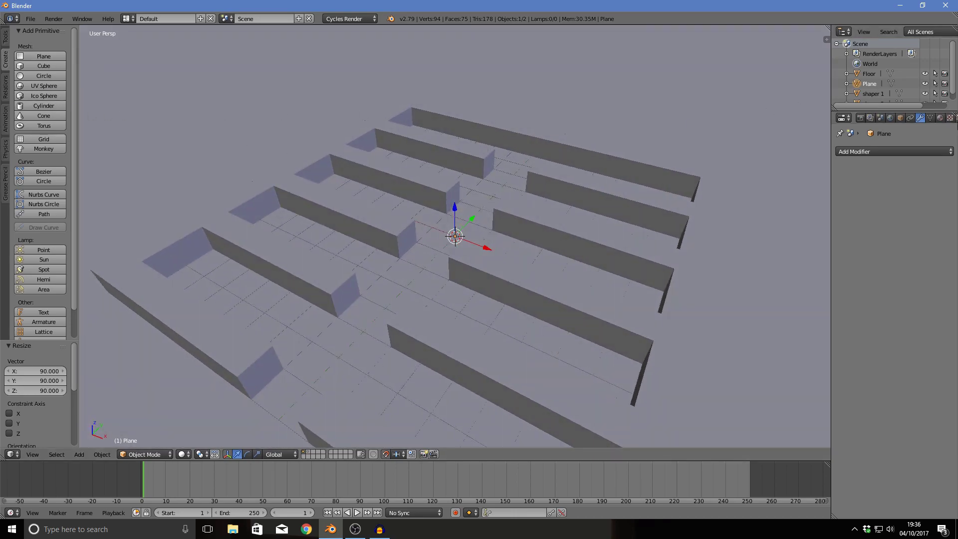
{"action": "left_click_drag", "start_coordinate": [831, 130], "coordinate": [809, 131]}
{"action": "middle_click_drag", "start_coordinate": [300, 249], "coordinate": [299, 234]}
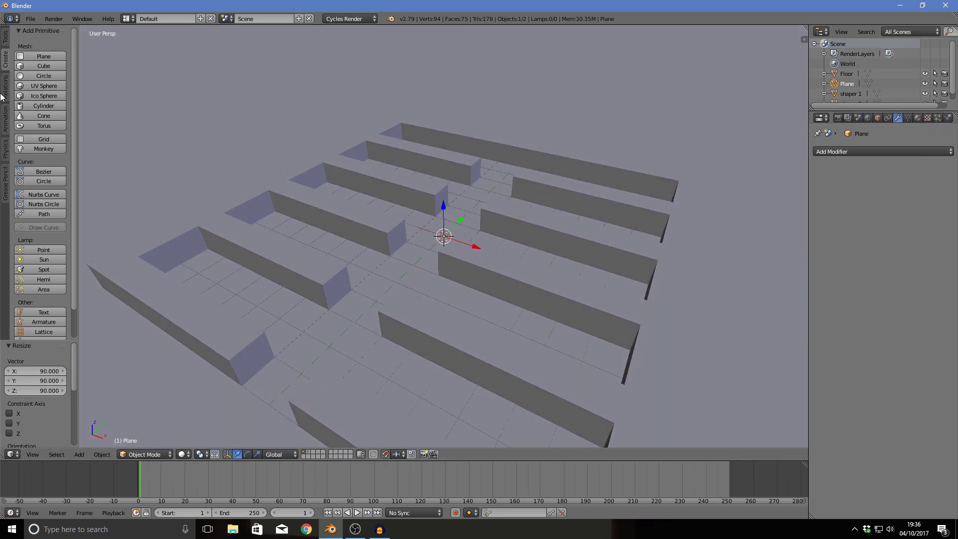
Step: Add a cube at the scene centre and scale it uniformly by 8
{"action": "left_click", "coordinate": [31, 63]}
{"action": "middle_click_drag", "start_coordinate": [493, 180], "coordinate": [597, 171]}
{"action": "scroll", "coordinate": [564, 206], "scroll_direction": "down", "scroll_amount": 3}
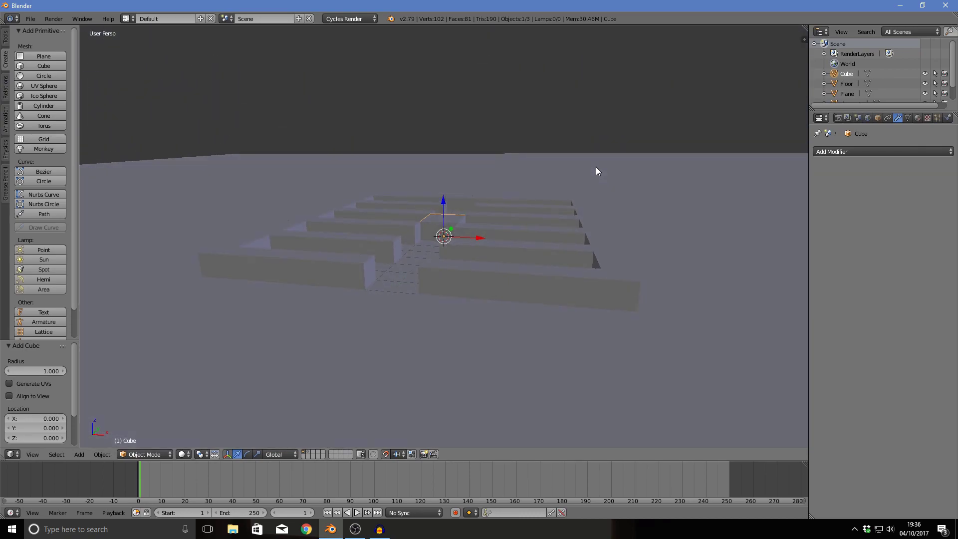
{"action": "scroll", "coordinate": [487, 215], "scroll_direction": "up", "scroll_amount": 4}
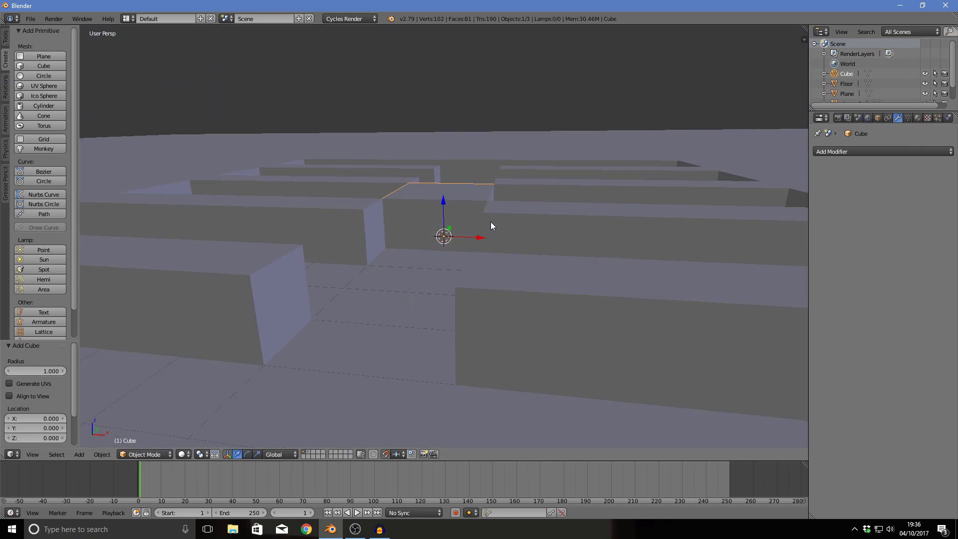
{"action": "scroll", "coordinate": [492, 225], "scroll_direction": "down", "scroll_amount": 1}
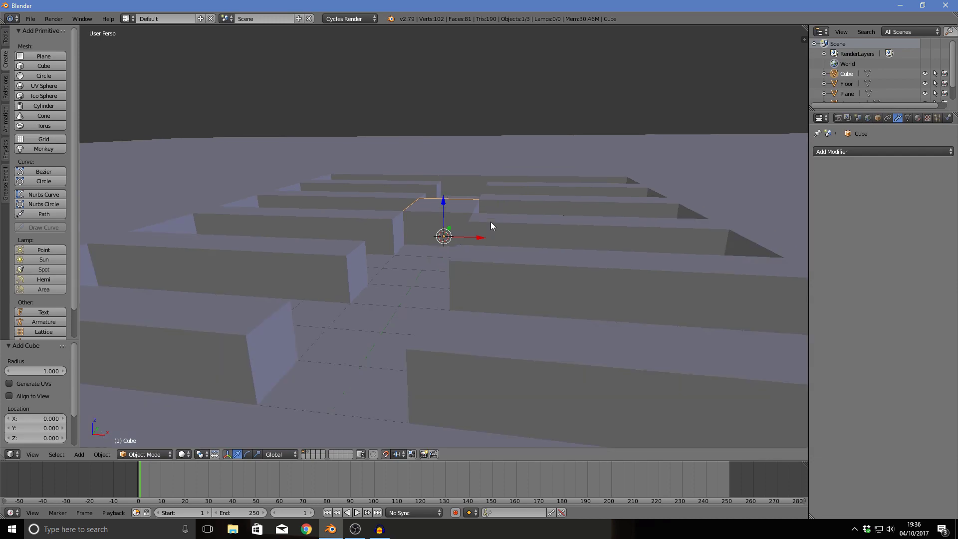
{"action": "key", "text": "s"}
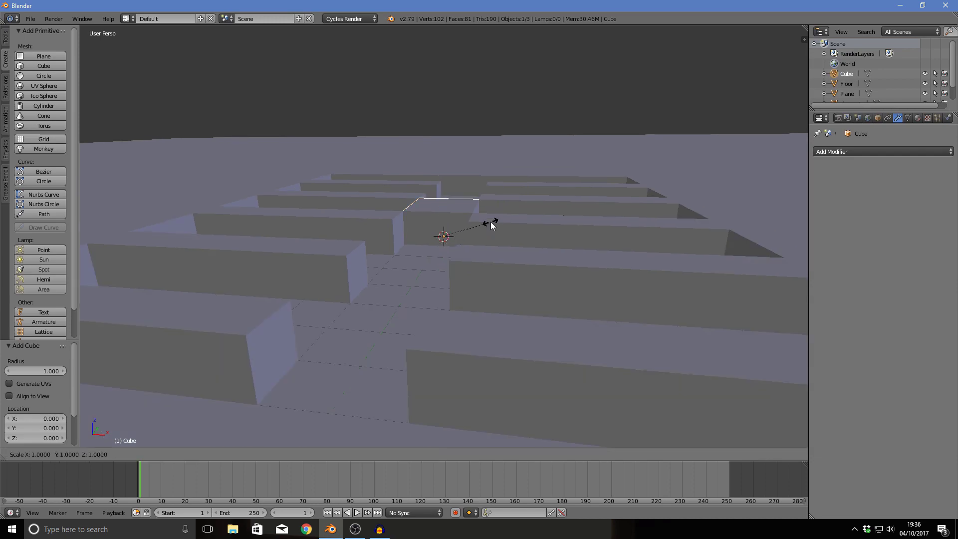
{"action": "key", "text": "8"}
{"action": "key", "text": "Return"}
Step: Move the scaled cube −7 units along Z so its upper part encloses the slotted floor
{"action": "scroll", "coordinate": [476, 230], "scroll_direction": "down", "scroll_amount": 2}
{"action": "key", "text": "g"}
{"action": "key", "text": "z"}
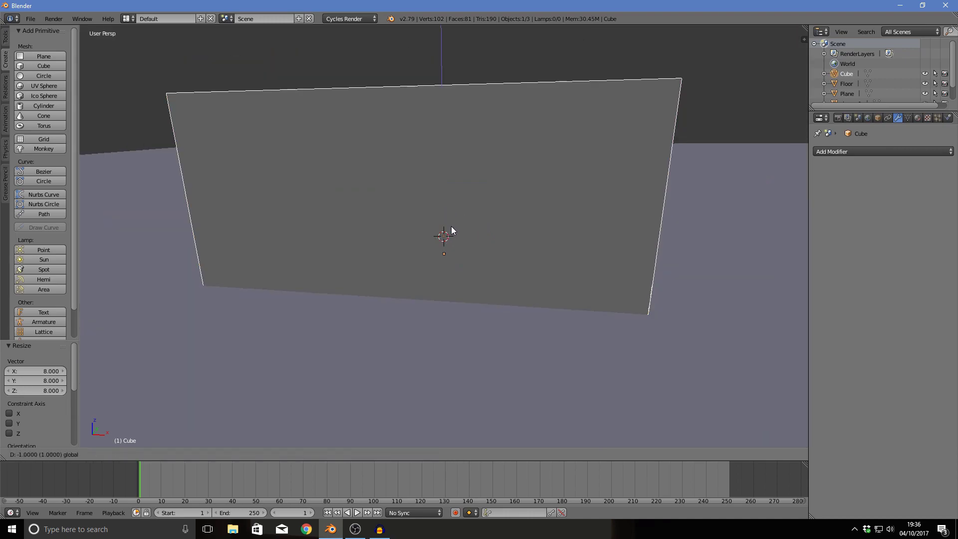
{"action": "left_click", "coordinate": [453, 314]}
{"action": "middle_click_drag", "start_coordinate": [576, 255], "coordinate": [553, 255]}
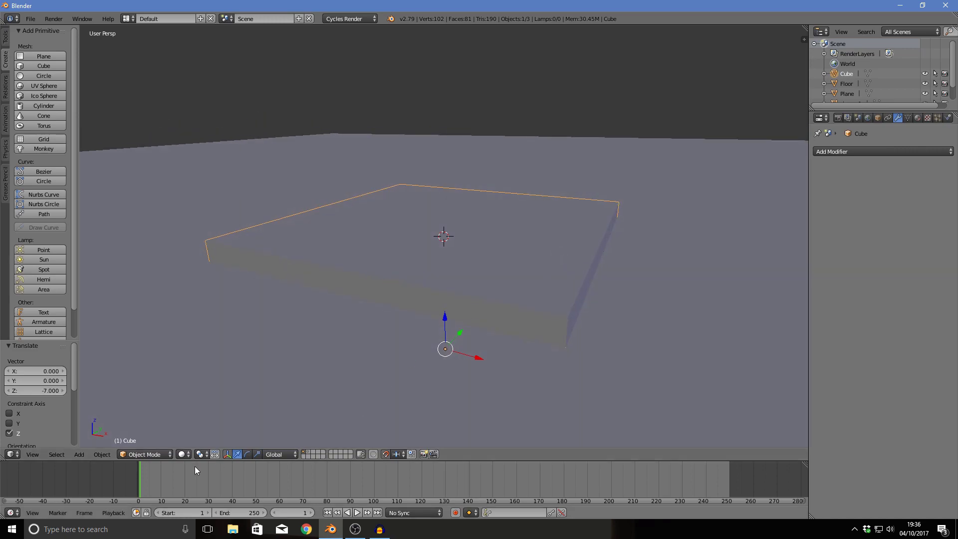
Step: Set the cube's maximum draw type to Wire so the floor can be seen through it
{"action": "left_click", "coordinate": [878, 117]}
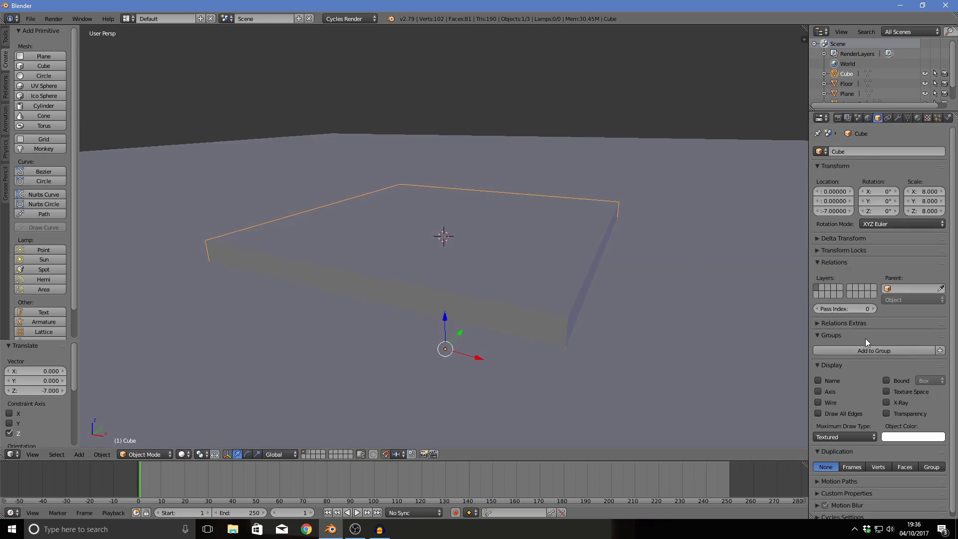
{"action": "left_click", "coordinate": [844, 437]}
{"action": "left_click", "coordinate": [847, 412]}
{"action": "scroll", "coordinate": [486, 284], "scroll_direction": "up", "scroll_amount": 2}
{"action": "middle_click_drag", "start_coordinate": [485, 289], "coordinate": [528, 262]}
{"action": "scroll", "coordinate": [546, 278], "scroll_direction": "up", "scroll_amount": 4}
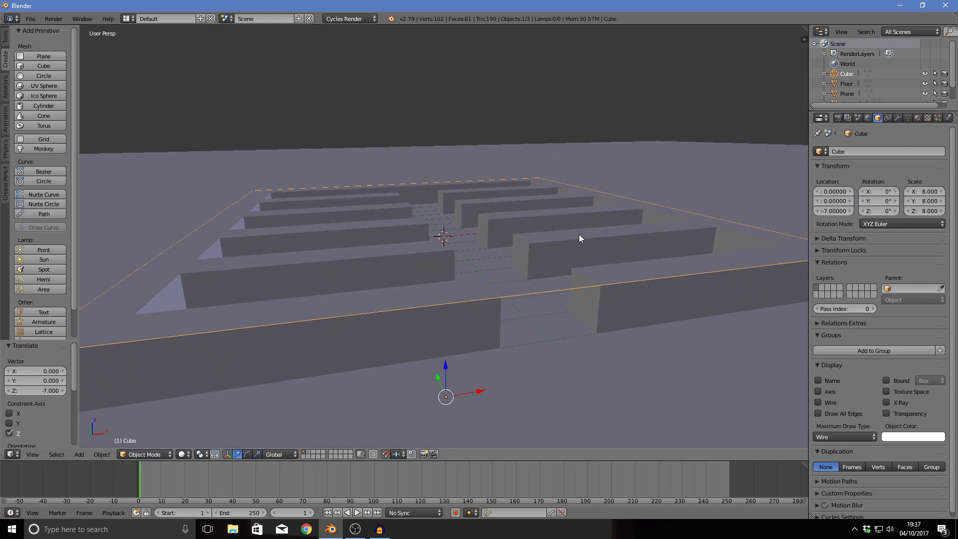
{"action": "middle_click_drag", "start_coordinate": [687, 204], "coordinate": [660, 224]}
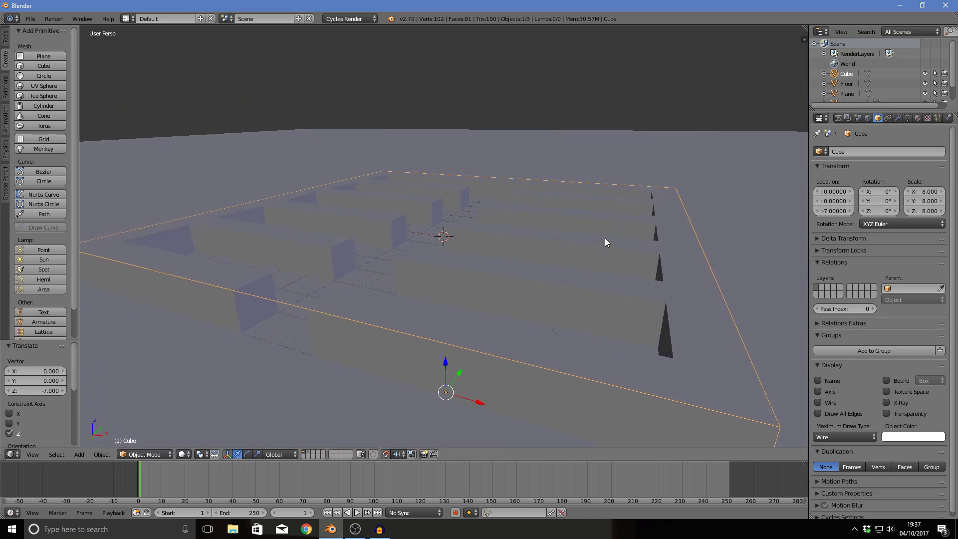
{"action": "scroll", "coordinate": [401, 259], "scroll_direction": "down", "scroll_amount": 4}
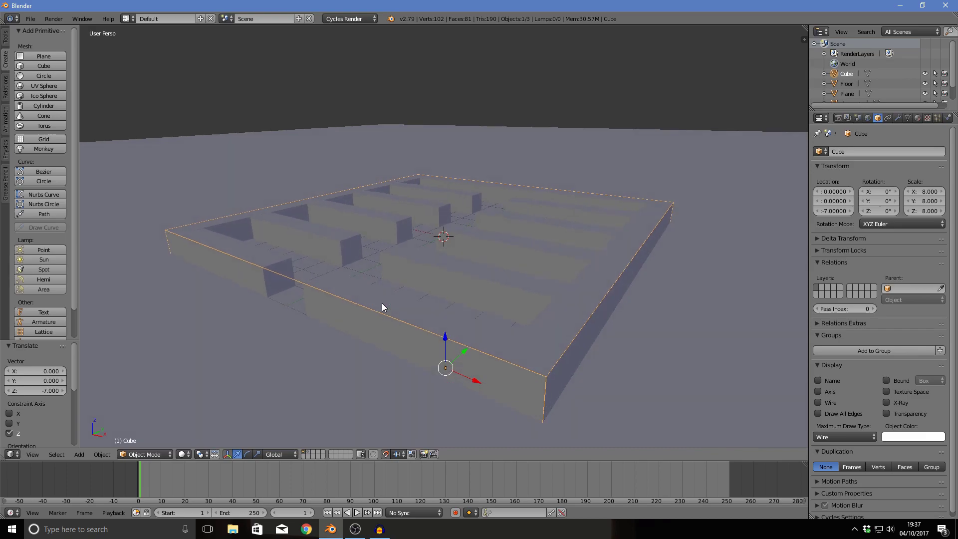
Step: Enable Fluid physics on the cube and set its fluid type to Domain
{"action": "left_click", "coordinate": [949, 119]}
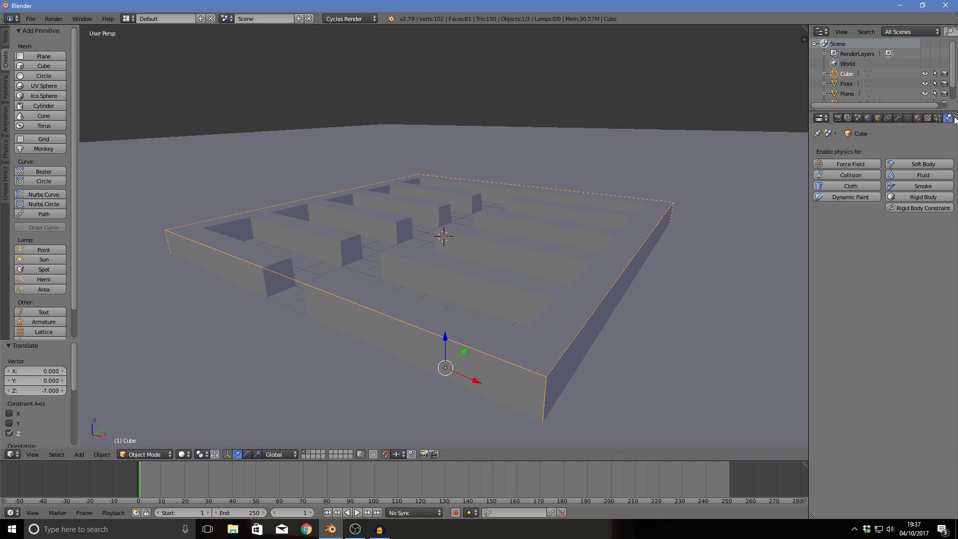
{"action": "left_click", "coordinate": [945, 180]}
{"action": "middle_click_drag", "start_coordinate": [402, 245], "coordinate": [425, 235]}
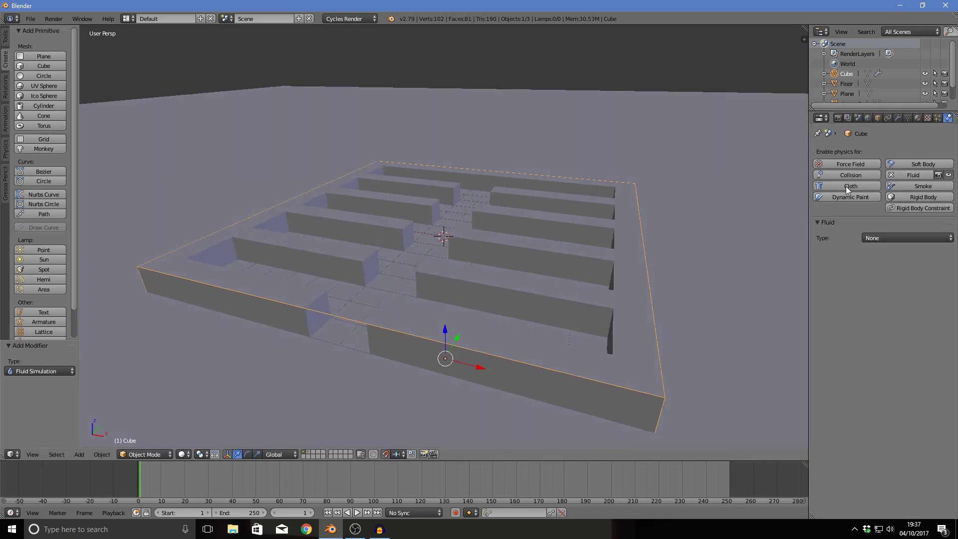
{"action": "left_click", "coordinate": [910, 238]}
{"action": "left_click", "coordinate": [918, 236]}
{"action": "left_click", "coordinate": [911, 239]}
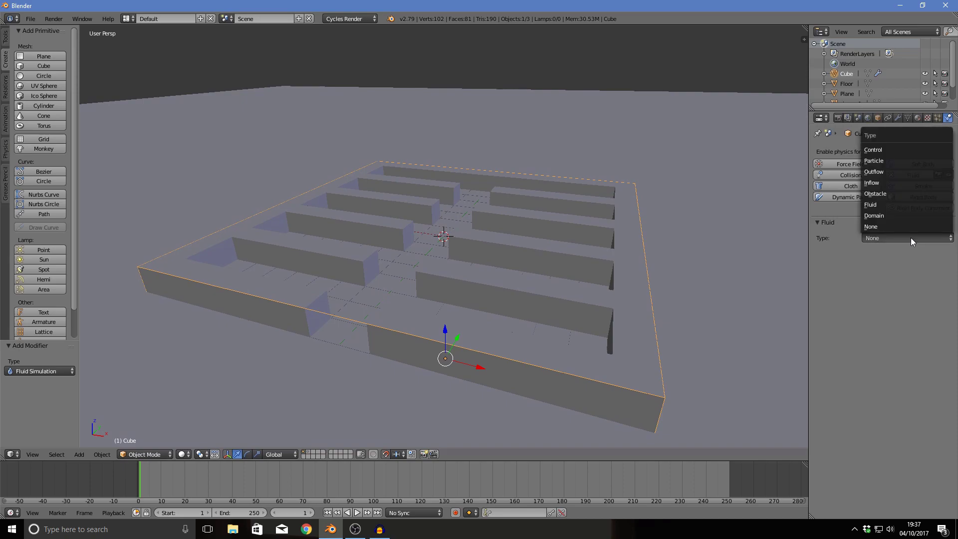
{"action": "left_click", "coordinate": [922, 214]}
{"action": "middle_click_drag", "start_coordinate": [644, 275], "coordinate": [554, 279]}
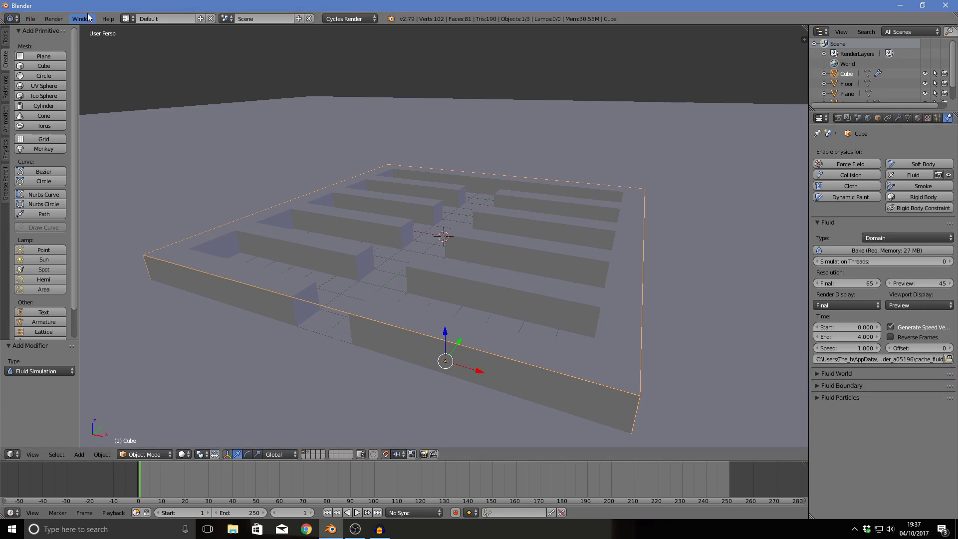
Step: Save the scene as Simulation.blend in the "Funky abstract blender 2.8 fluid simulation" folder
{"action": "left_click", "coordinate": [31, 19]}
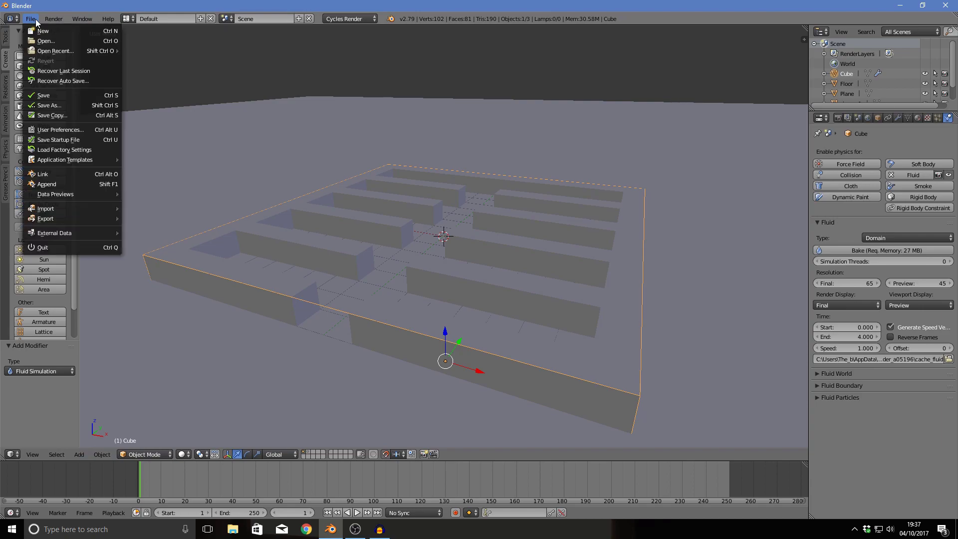
{"action": "left_click", "coordinate": [64, 95]}
{"action": "left_click", "coordinate": [41, 245]}
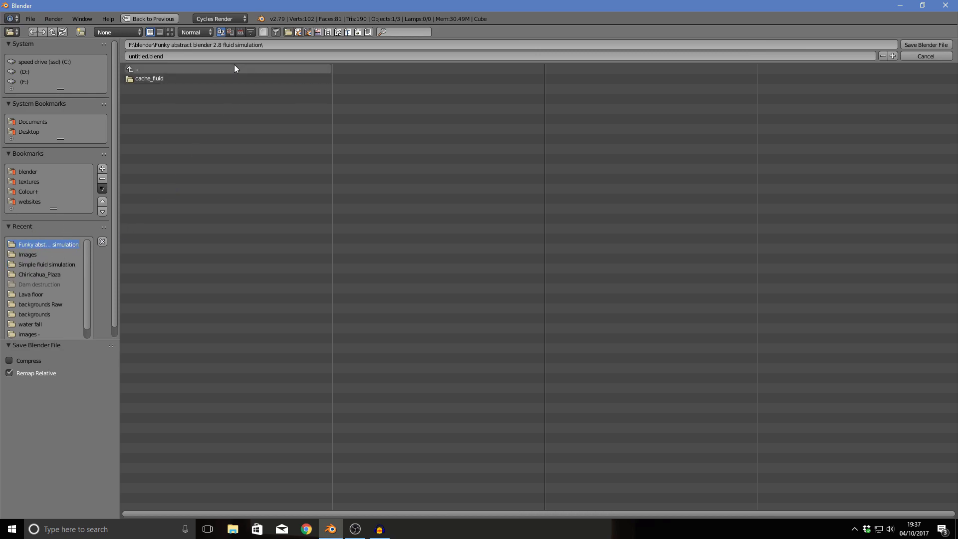
{"action": "left_click", "coordinate": [148, 56]}
{"action": "type", "text": "u"}
{"action": "type", "text": "mulation"}
{"action": "key", "text": "Return"}
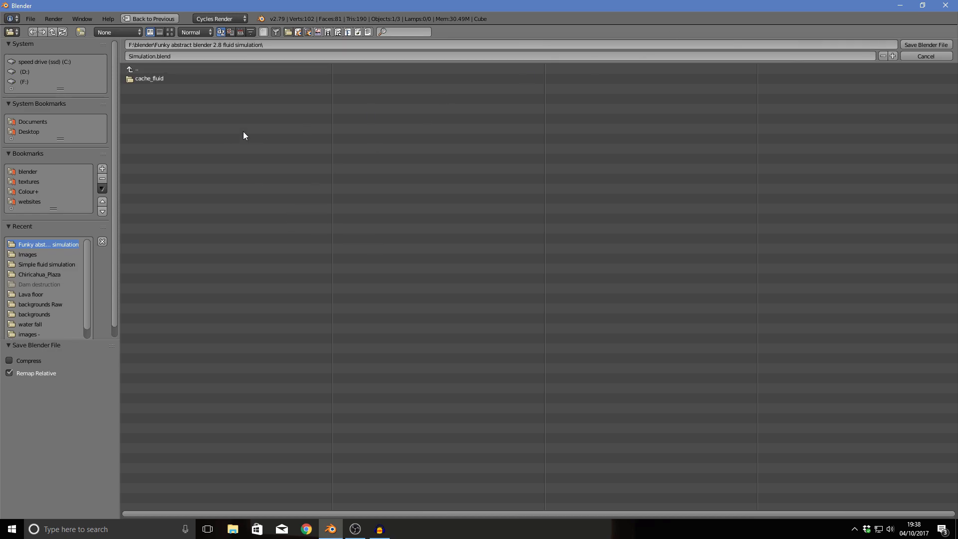
{"action": "left_click", "coordinate": [938, 45]}
Step: Set the domain's cache path to the cache_fluid folder inside "Funky abstract blender 2.8 fluid simulation" and save the file
{"action": "middle_click_drag", "start_coordinate": [642, 275], "coordinate": [743, 297]}
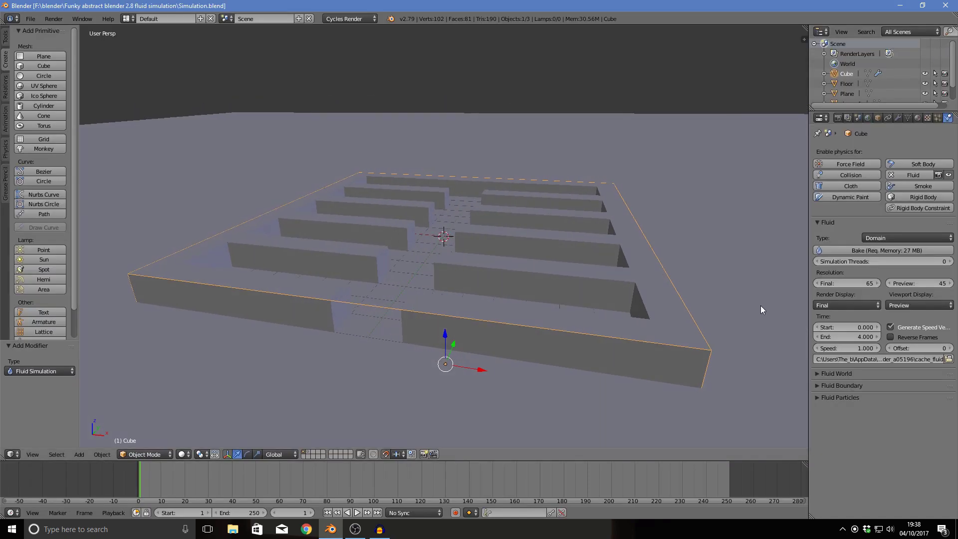
{"action": "left_click", "coordinate": [948, 359]}
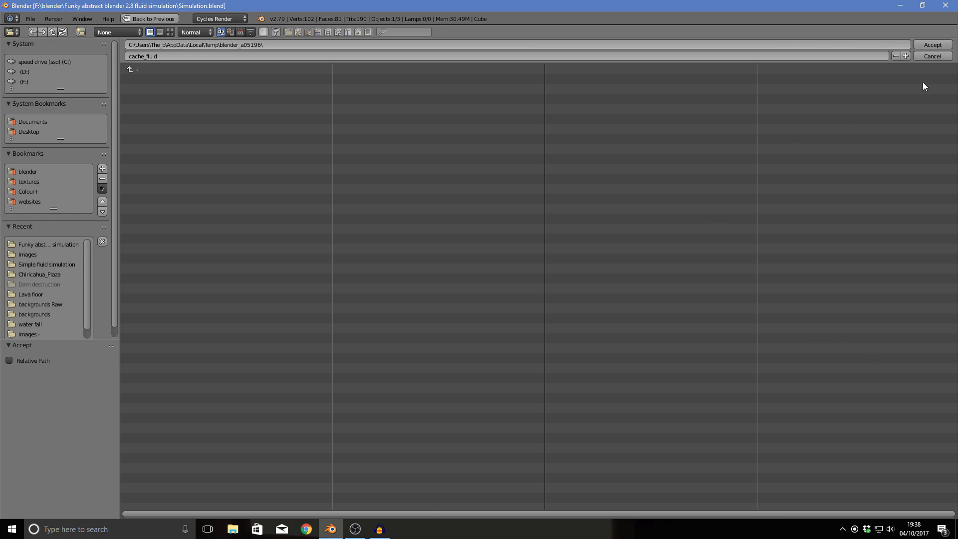
{"action": "left_click", "coordinate": [936, 59]}
{"action": "left_click", "coordinate": [948, 359]}
{"action": "left_click", "coordinate": [42, 246]}
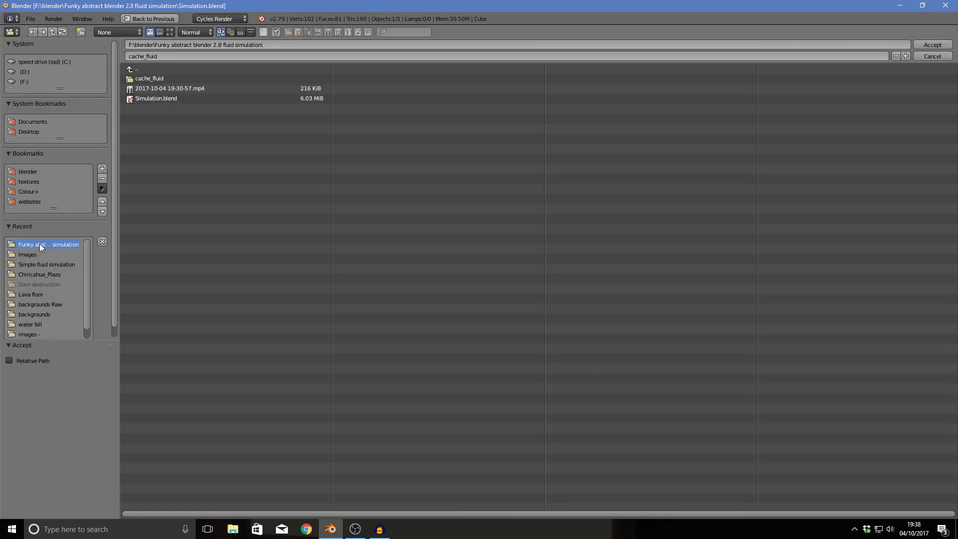
{"action": "left_click", "coordinate": [216, 78]}
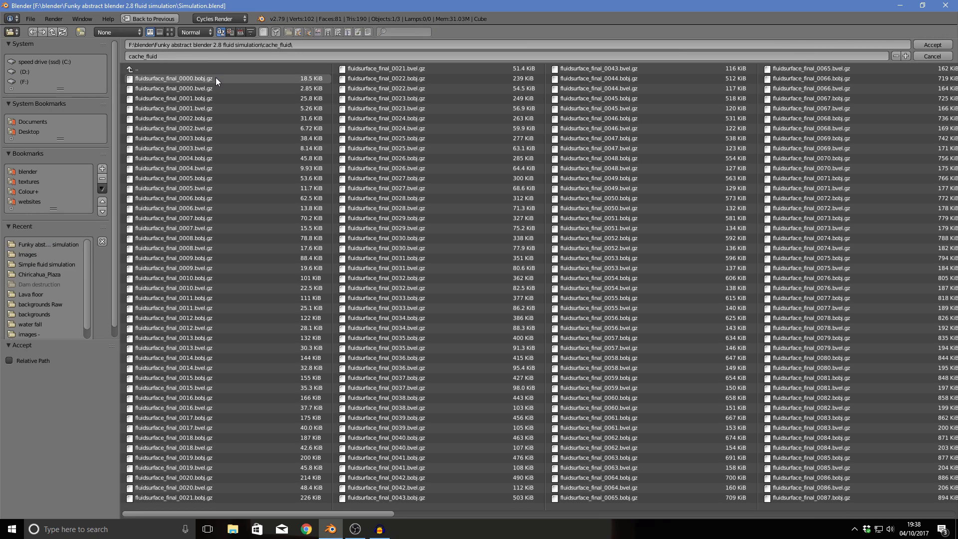
{"action": "left_click", "coordinate": [951, 46]}
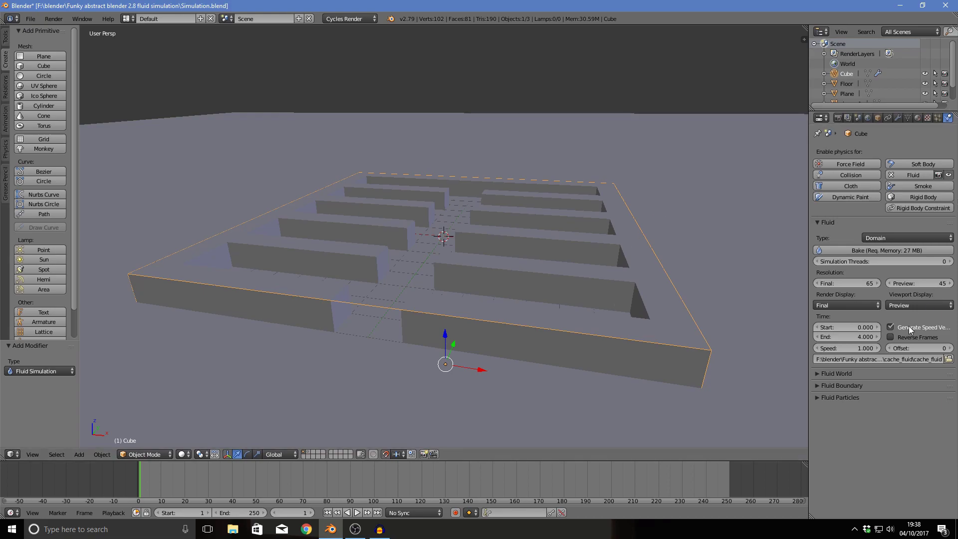
{"action": "left_click", "coordinate": [30, 18]}
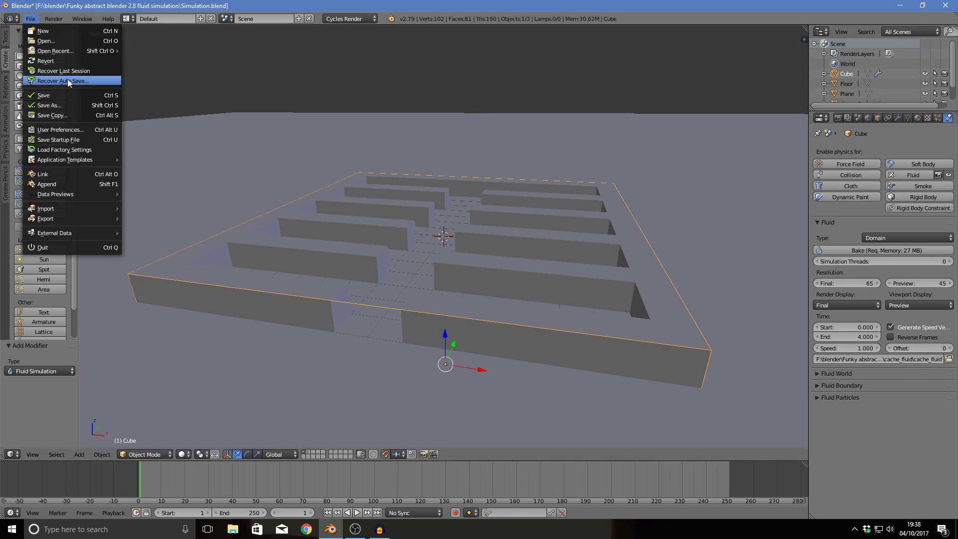
{"action": "left_click", "coordinate": [82, 95]}
Step: Examine the slotted floor and its domain box from several angles and distances
{"action": "middle_click_drag", "start_coordinate": [532, 196], "coordinate": [525, 208]}
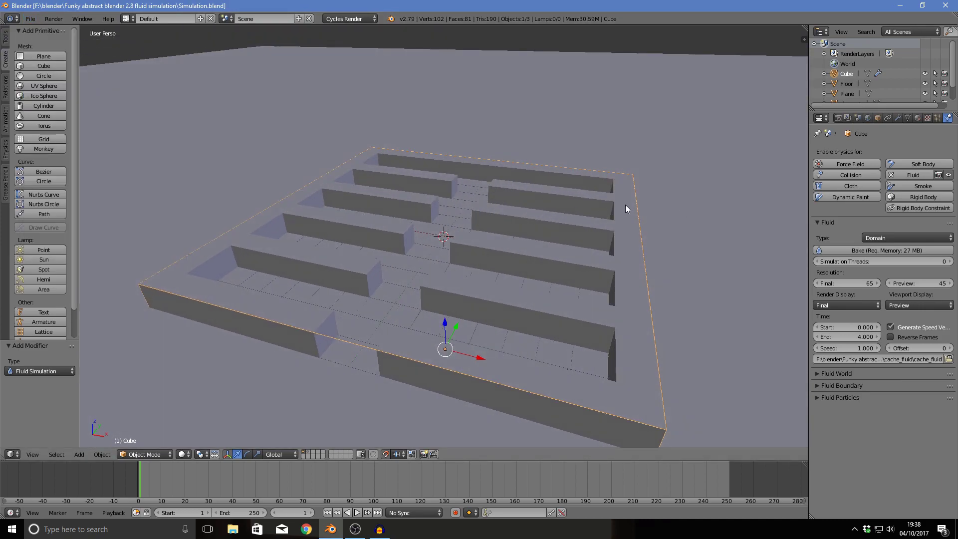
{"action": "scroll", "coordinate": [483, 284], "scroll_direction": "up", "scroll_amount": 4}
{"action": "middle_click_drag", "start_coordinate": [482, 284], "coordinate": [471, 274]}
{"action": "scroll", "coordinate": [470, 274], "scroll_direction": "down", "scroll_amount": 5}
{"action": "scroll", "coordinate": [604, 124], "scroll_direction": "down", "scroll_amount": 2}
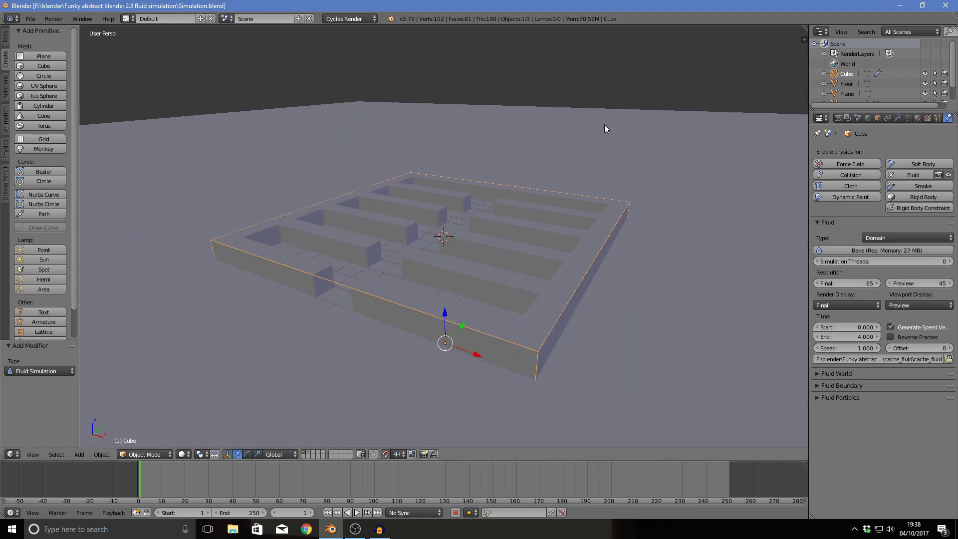
{"action": "middle_click_drag", "start_coordinate": [604, 124], "coordinate": [660, 112]}
{"action": "scroll", "coordinate": [697, 110], "scroll_direction": "up", "scroll_amount": 4}
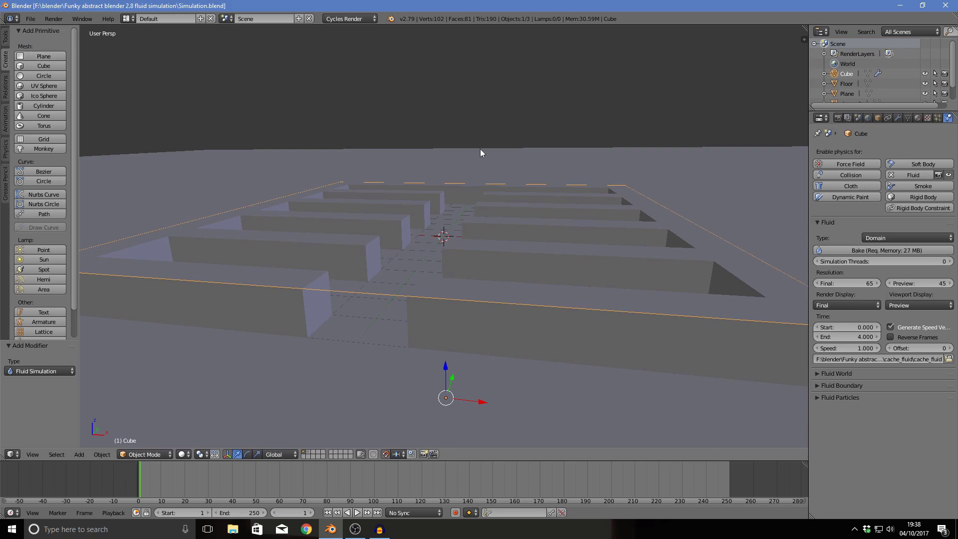
{"action": "middle_click_drag", "start_coordinate": [475, 149], "coordinate": [522, 109]}
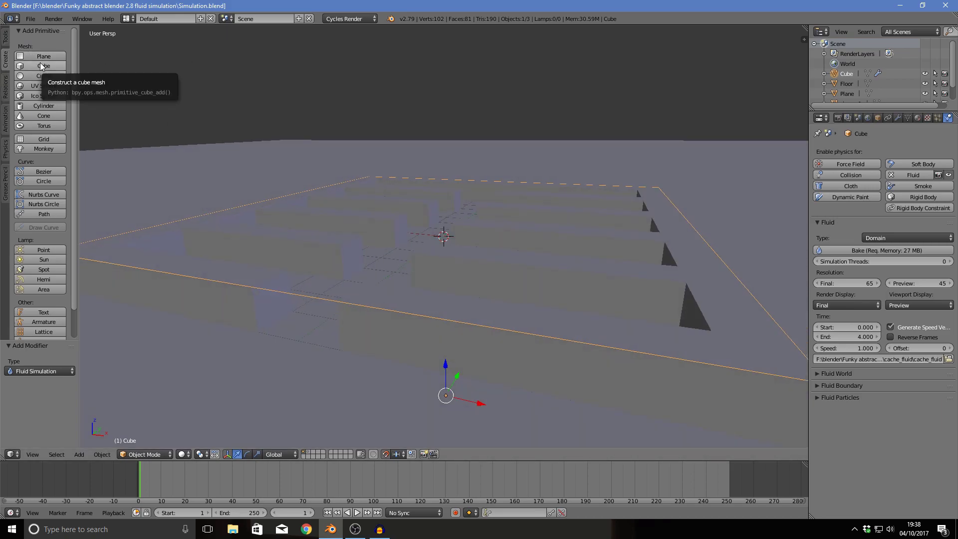
{"action": "scroll", "coordinate": [271, 91], "scroll_direction": "down", "scroll_amount": 5}
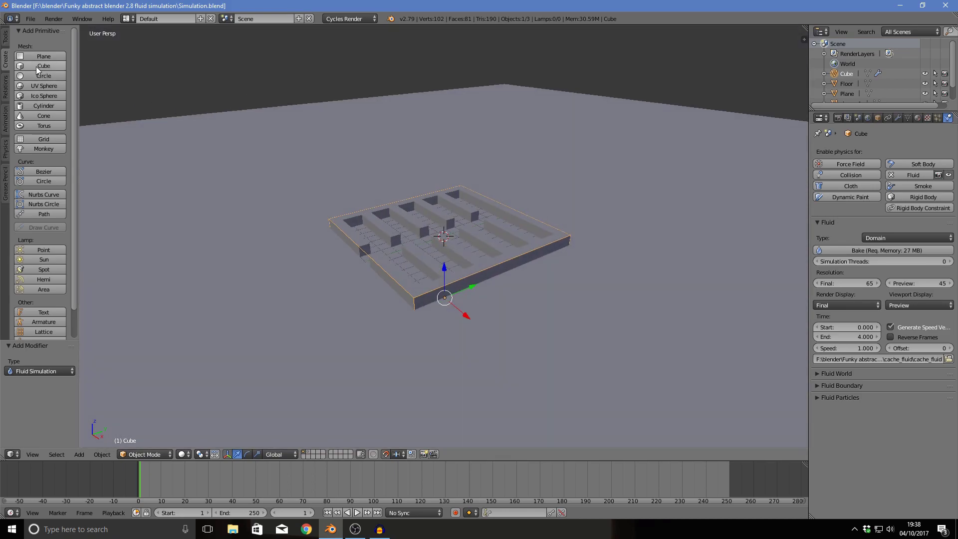
Step: Add a new cube at the scene centre and move it −7 units along Y to the floor's open slot entrance
{"action": "left_click", "coordinate": [38, 66]}
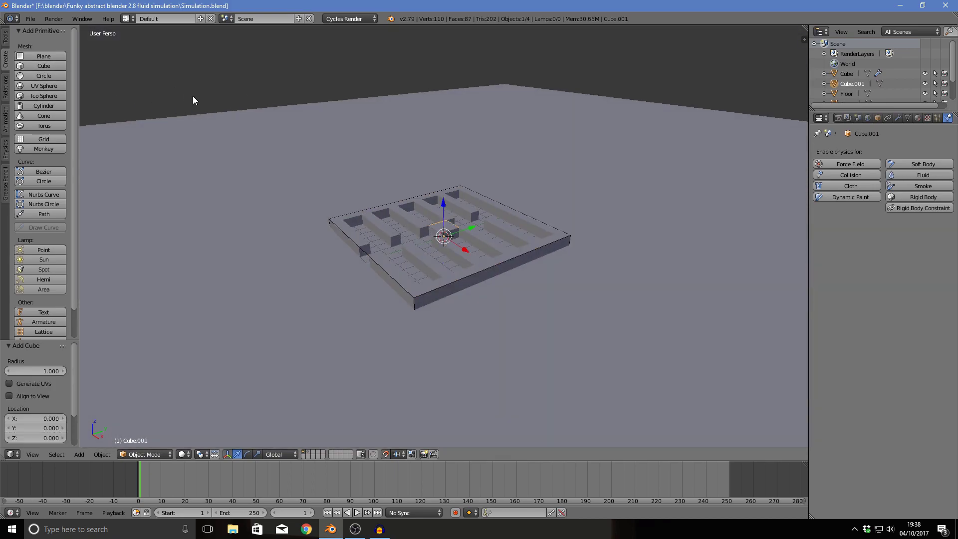
{"action": "scroll", "coordinate": [215, 105], "scroll_direction": "up", "scroll_amount": 4}
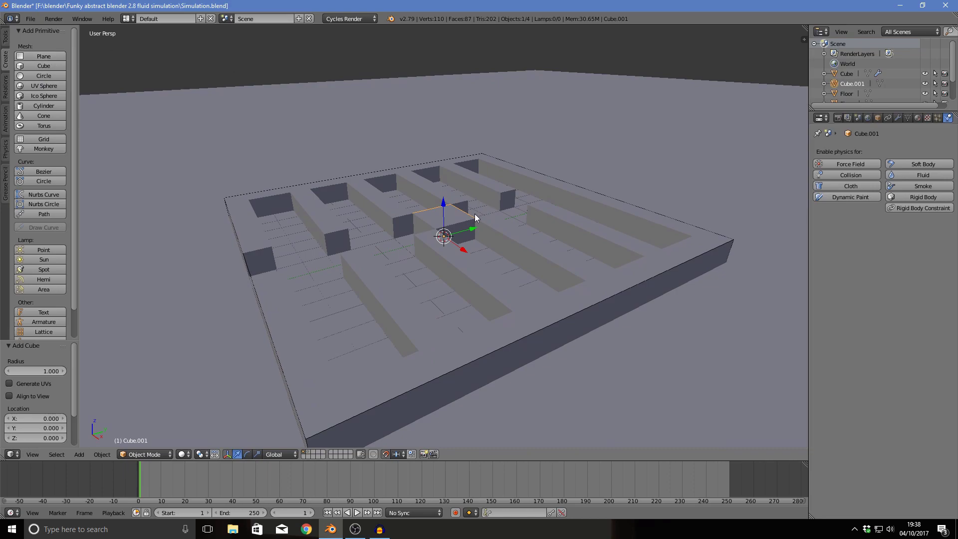
{"action": "left_click_drag", "start_coordinate": [472, 233], "coordinate": [306, 281]}
Step: Raise the new cube 1 unit along Z and scale it by 0.5 on the Z axis only
{"action": "middle_click_drag", "start_coordinate": [306, 280], "coordinate": [426, 250]}
{"action": "scroll", "coordinate": [446, 244], "scroll_direction": "up", "scroll_amount": 3}
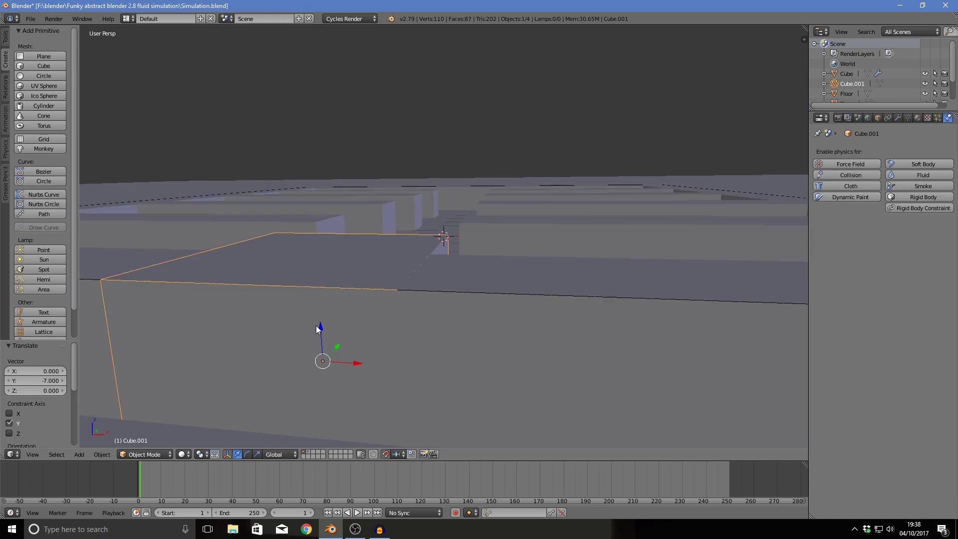
{"action": "type", "text": "gz1"}
{"action": "key", "text": "Return"}
{"action": "scroll", "coordinate": [331, 232], "scroll_direction": "down", "scroll_amount": 4}
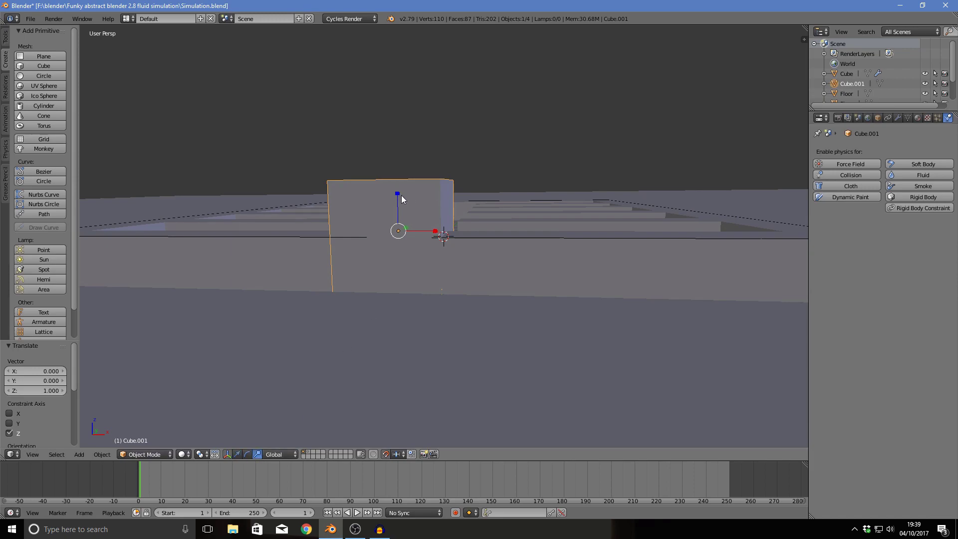
{"action": "type", "text": "sz"}
{"action": "type", "text": ".5000 global"}
{"action": "key", "text": "Return"}
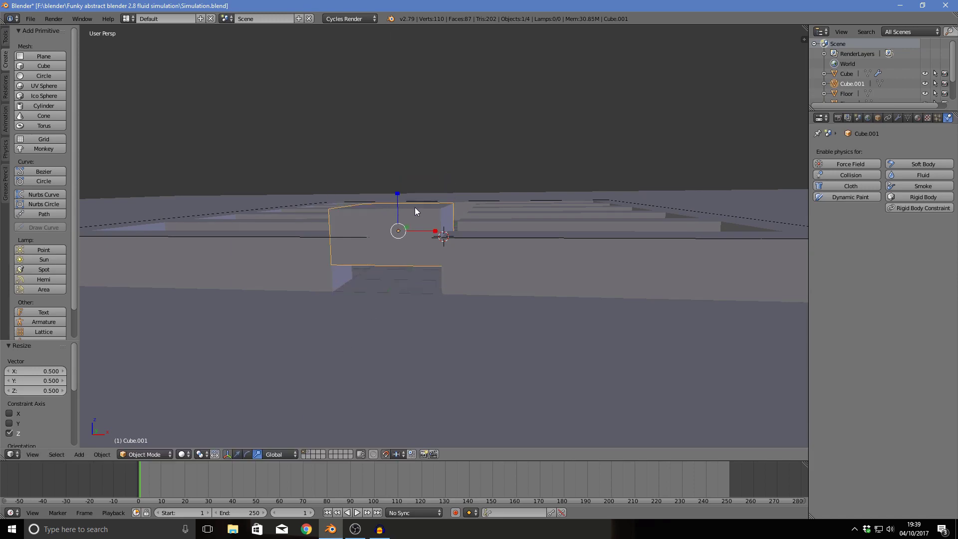
Step: Turn off snapping and lower the flattened cube into the slot entrance, setting its Z location to 0.5
{"action": "left_click", "coordinate": [878, 118]}
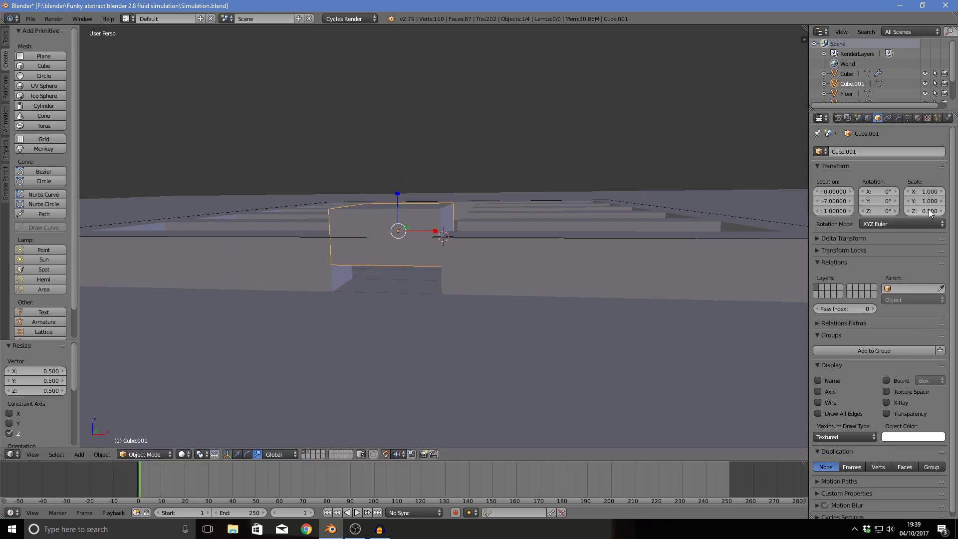
{"action": "left_click", "coordinate": [238, 454]}
{"action": "left_click", "coordinate": [397, 208]}
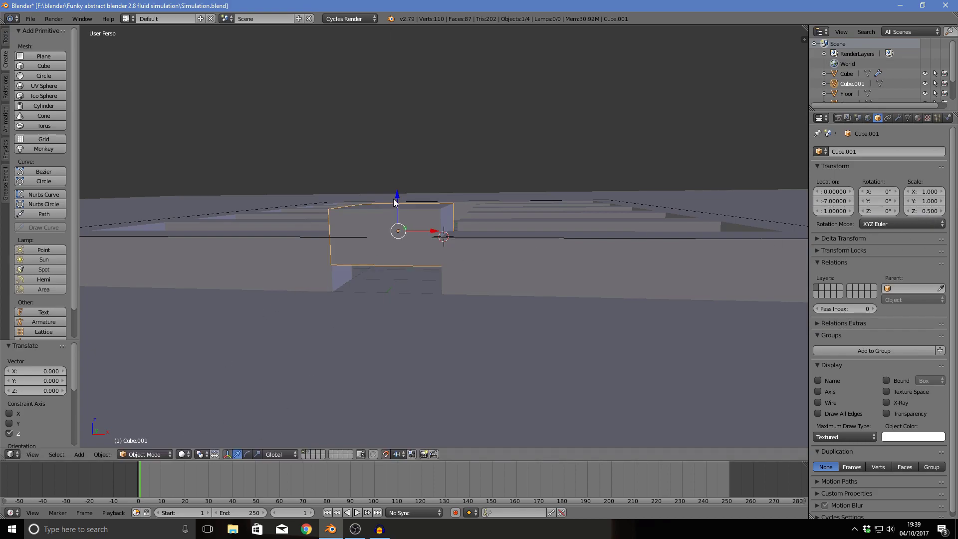
{"action": "left_click", "coordinate": [388, 455]}
{"action": "left_click_drag", "start_coordinate": [392, 200], "coordinate": [404, 225]}
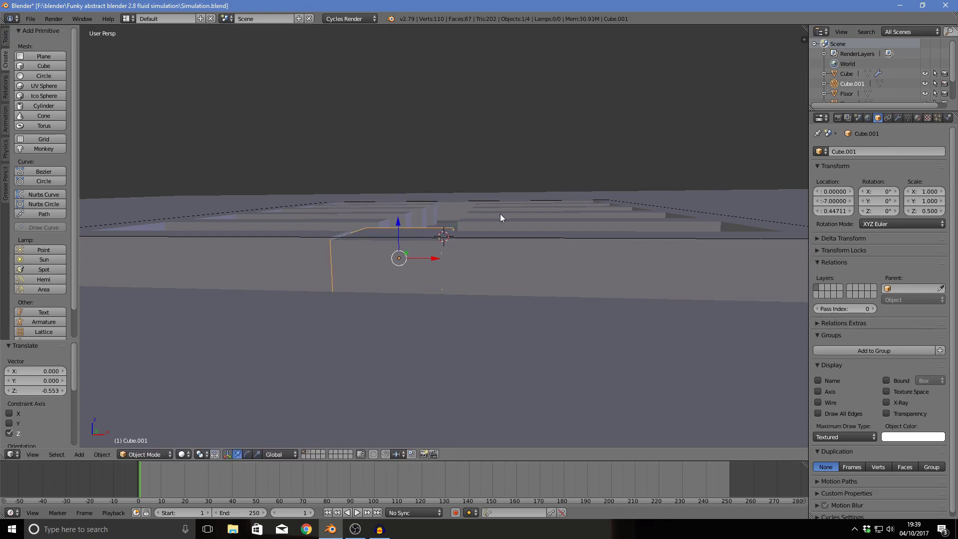
{"action": "left_click", "coordinate": [846, 212]}
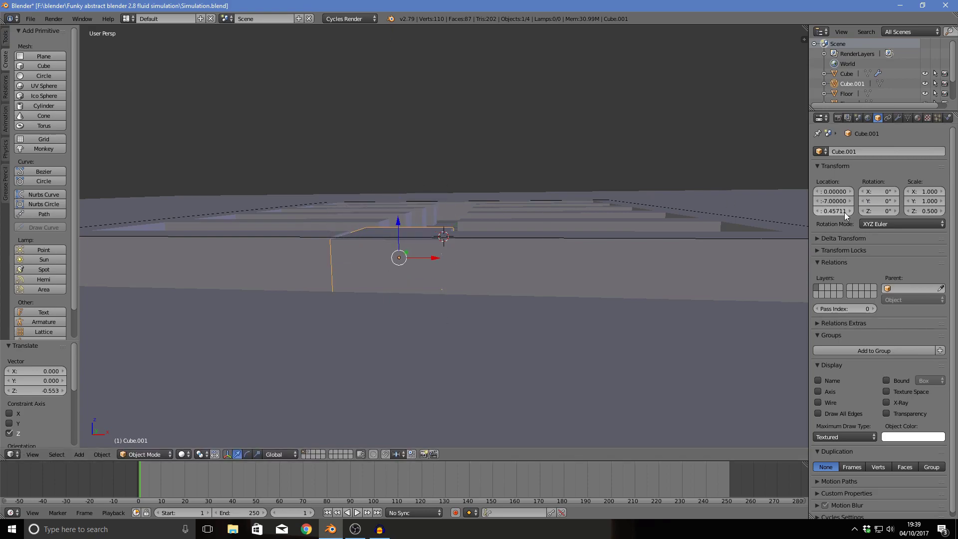
{"action": "left_click", "coordinate": [844, 211]}
{"action": "type", "text": "0.5"}
{"action": "key", "text": "Return"}
Step: Move the flattened cube outward from the entrance by setting its Y location to −8
{"action": "middle_click_drag", "start_coordinate": [559, 252], "coordinate": [487, 277]}
{"action": "left_click_drag", "start_coordinate": [275, 260], "coordinate": [242, 274]}
{"action": "left_click", "coordinate": [835, 201]}
{"action": "key", "text": "BackSpace"}
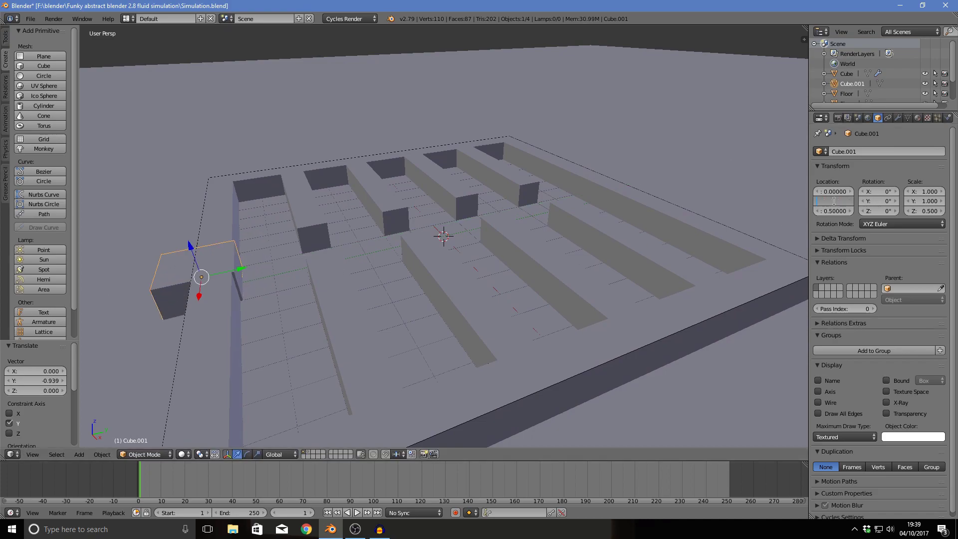
{"action": "type", "text": "-8"}
{"action": "key", "text": "Return"}
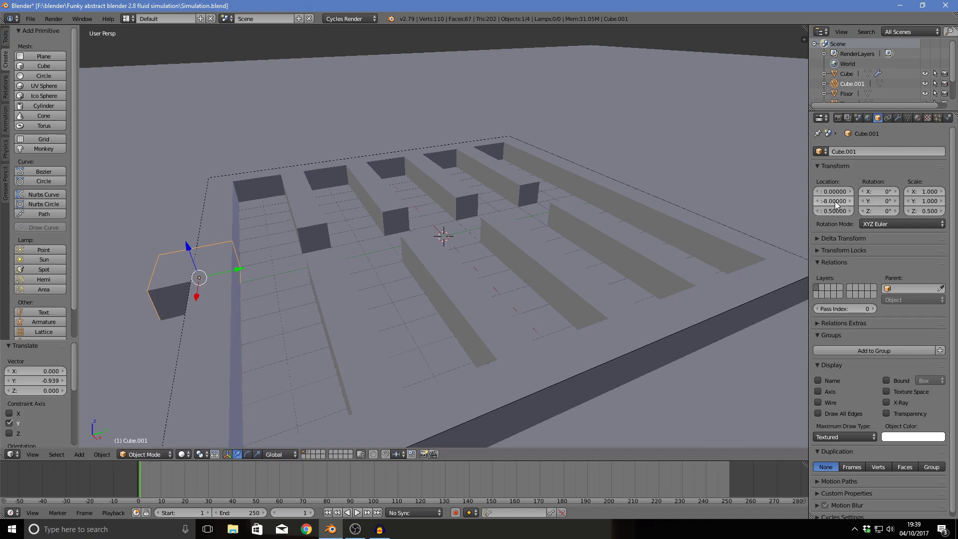
Step: Enable Fluid physics on the flattened cube and set its fluid type to Inflow
{"action": "middle_click_drag", "start_coordinate": [313, 241], "coordinate": [400, 205]}
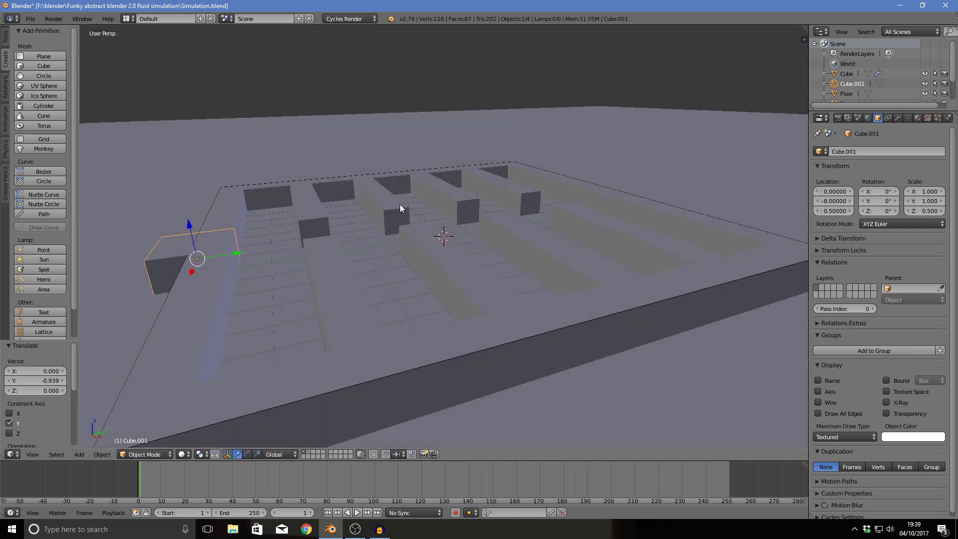
{"action": "left_click", "coordinate": [949, 117]}
{"action": "left_click", "coordinate": [924, 175]}
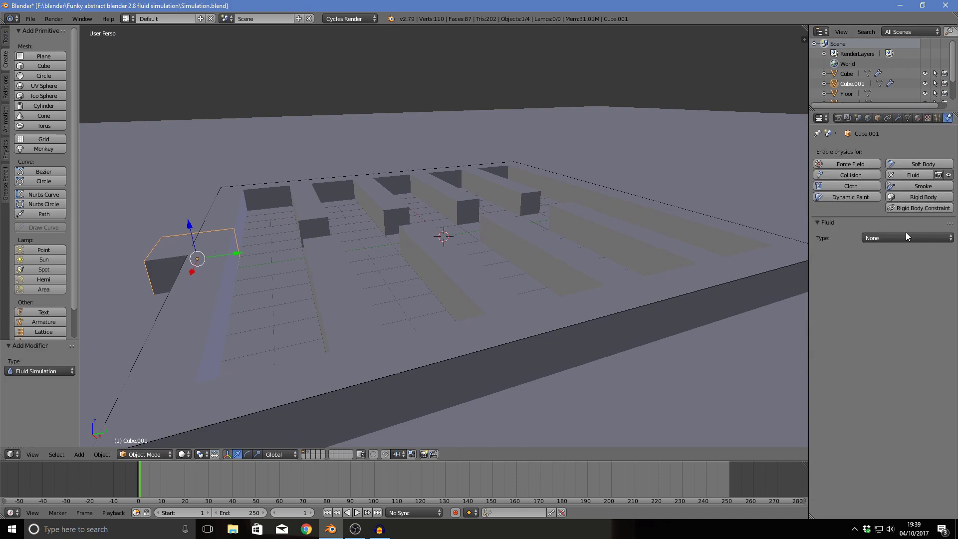
{"action": "left_click", "coordinate": [906, 236]}
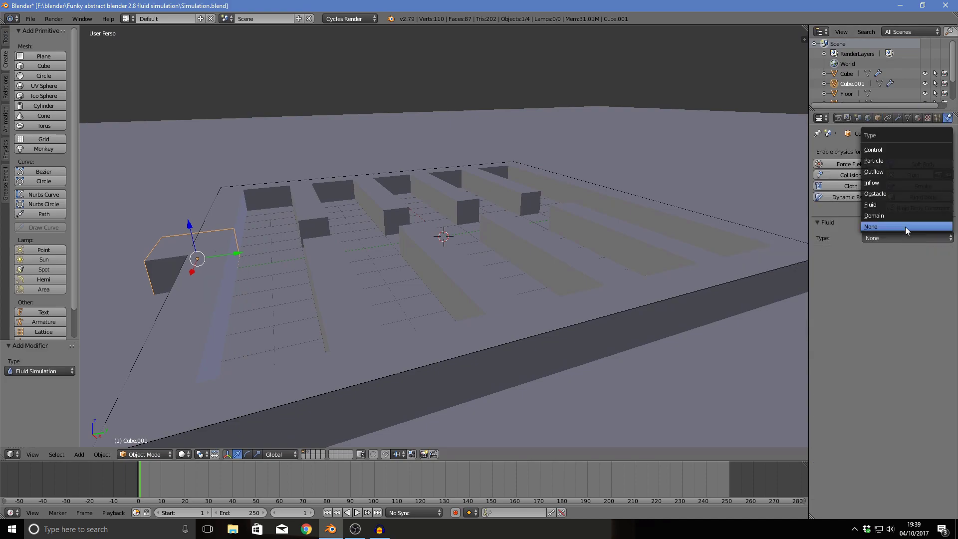
{"action": "left_click", "coordinate": [913, 185]}
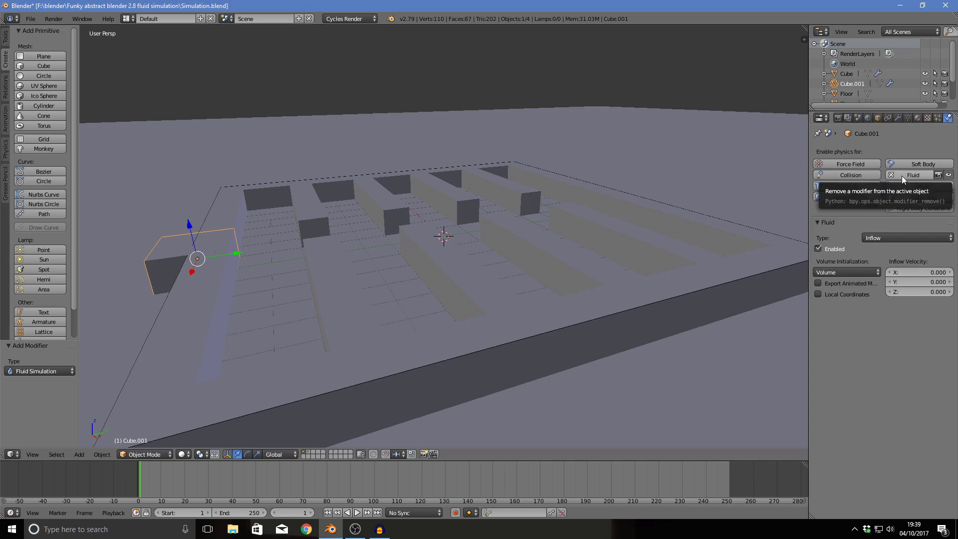
{"action": "middle_click_drag", "start_coordinate": [449, 276], "coordinate": [382, 244]}
{"action": "left_click", "coordinate": [907, 237]}
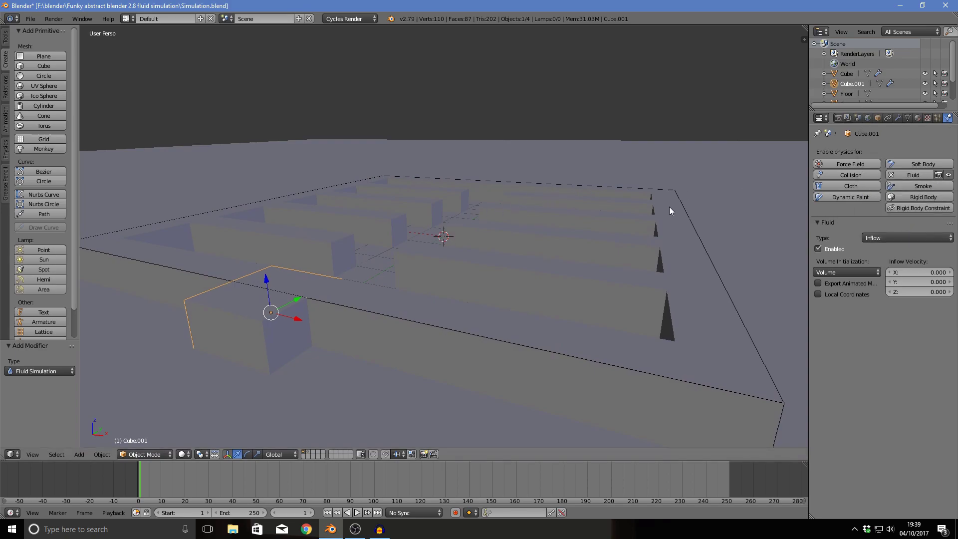
{"action": "left_click", "coordinate": [909, 236]}
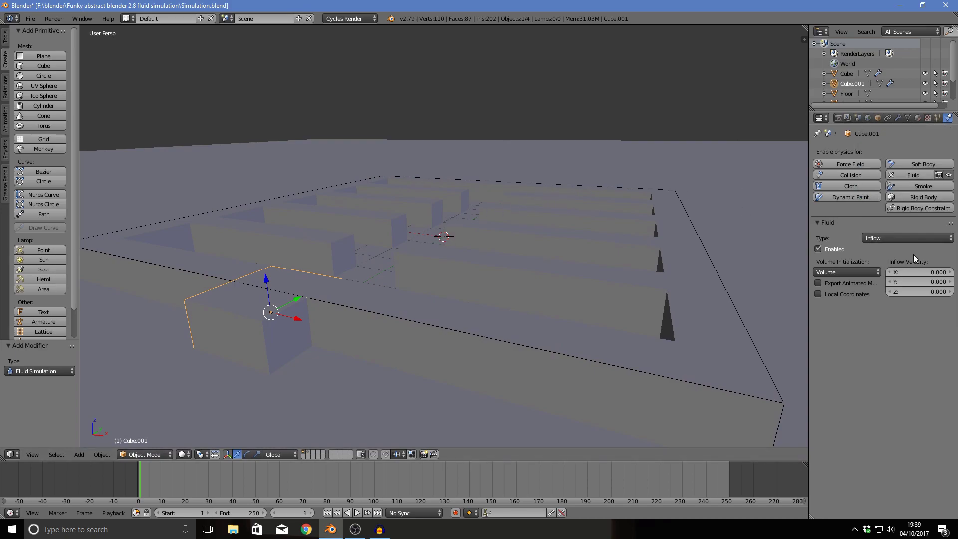
Step: Enable Fluid physics on the floor slab, set its fluid type to Obstacle and its volume initialization to Shell
{"action": "middle_click_drag", "start_coordinate": [534, 319], "coordinate": [476, 316]}
{"action": "right_click", "coordinate": [413, 315]}
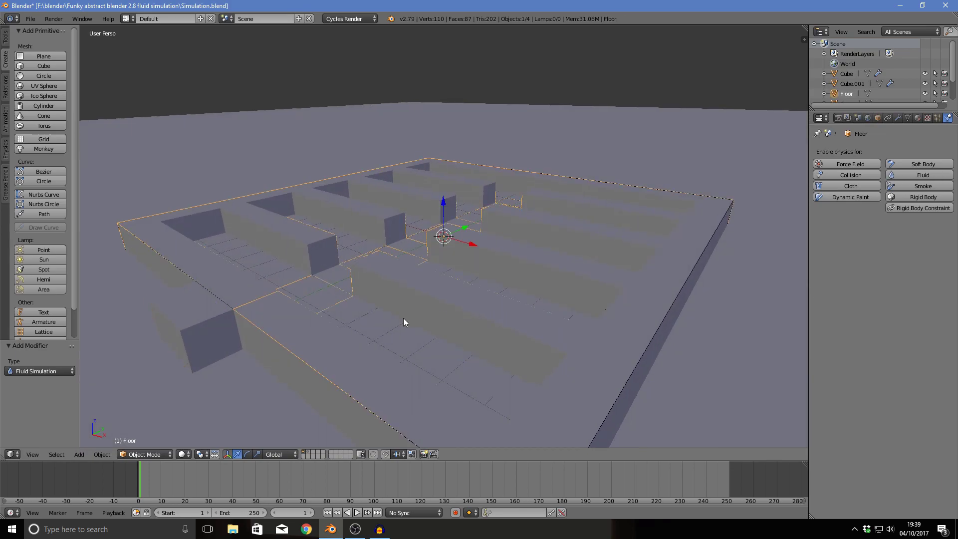
{"action": "scroll", "coordinate": [556, 304], "scroll_direction": "down", "scroll_amount": 4}
{"action": "right_click", "coordinate": [633, 304]}
{"action": "right_click", "coordinate": [492, 293]}
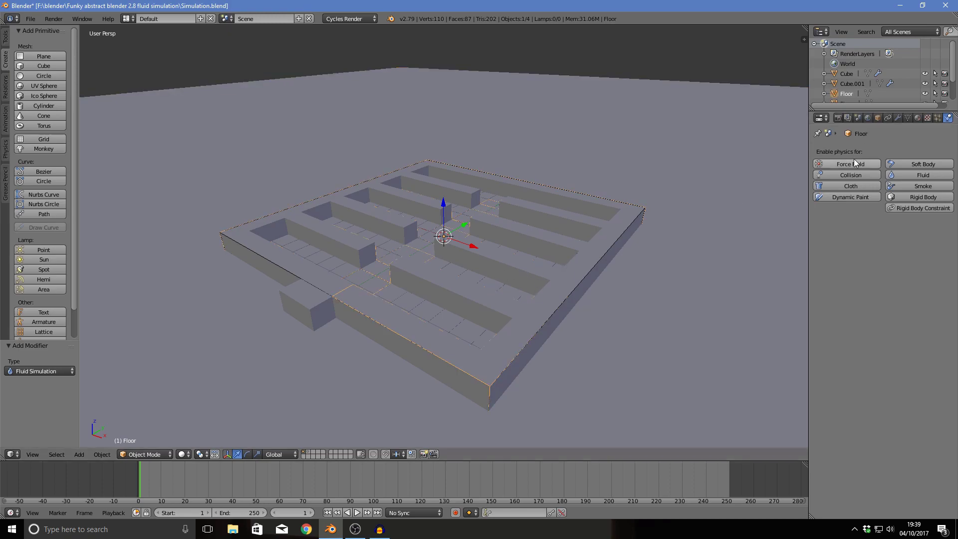
{"action": "left_click", "coordinate": [915, 173]}
{"action": "left_click", "coordinate": [901, 238]}
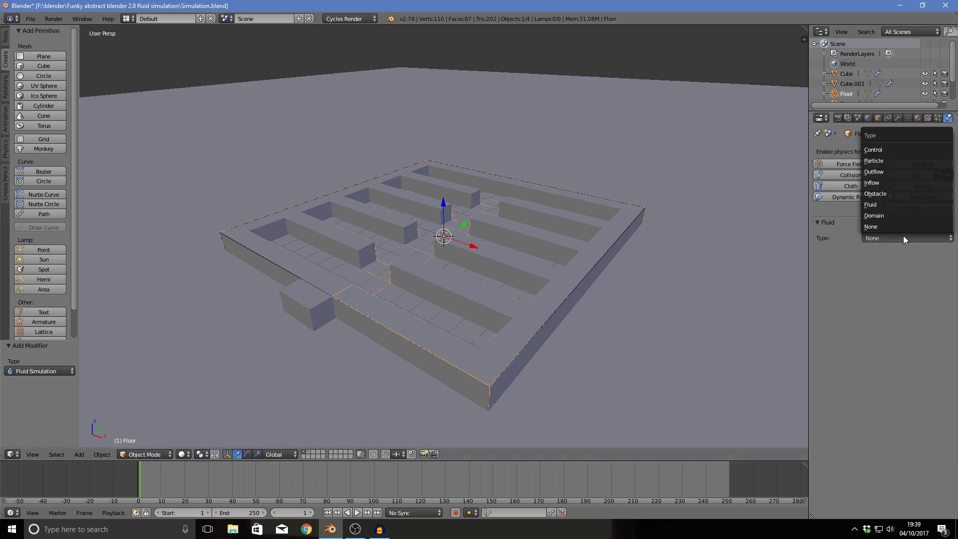
{"action": "left_click", "coordinate": [906, 196]}
{"action": "left_click", "coordinate": [856, 261]}
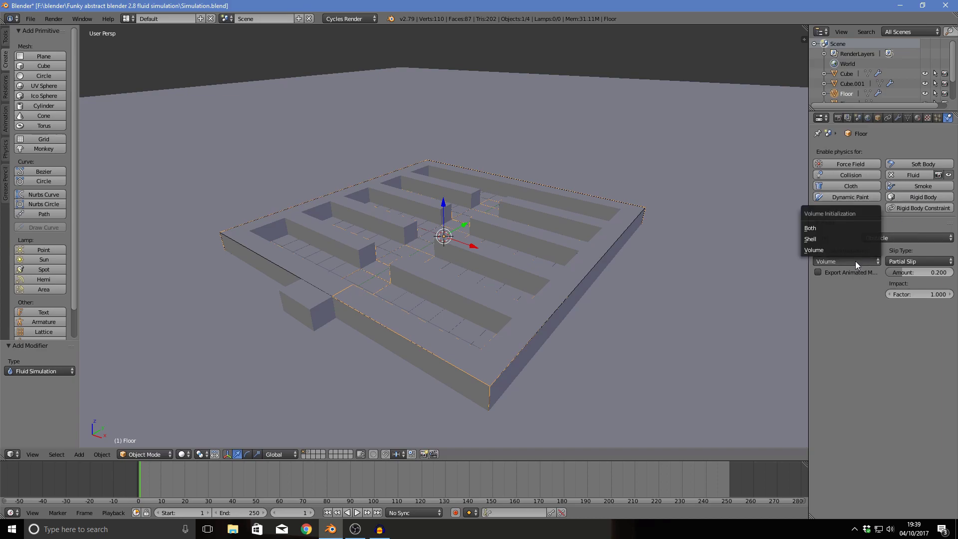
{"action": "left_click", "coordinate": [853, 239]}
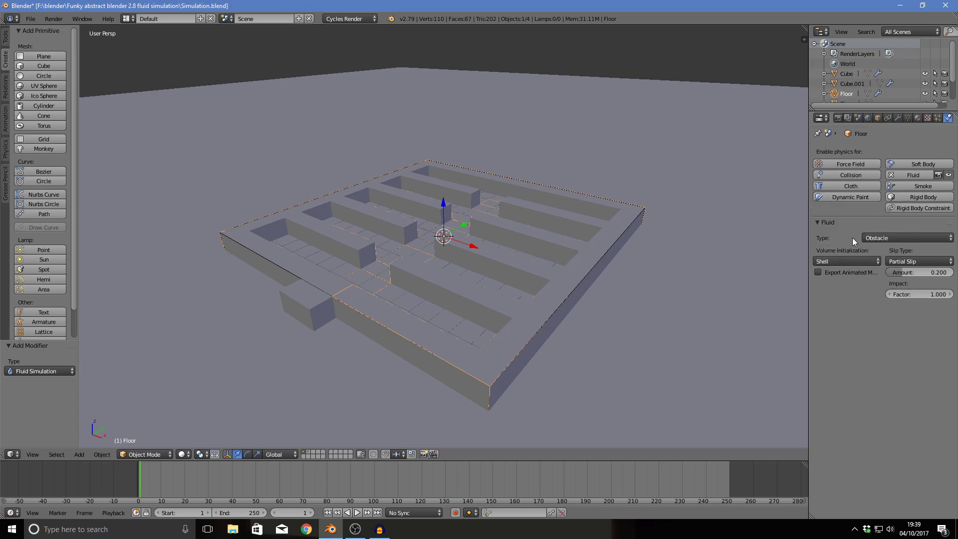
Step: Set the inflow cube's Y inflow velocity to −0.5
{"action": "scroll", "coordinate": [549, 230], "scroll_direction": "up", "scroll_amount": 4}
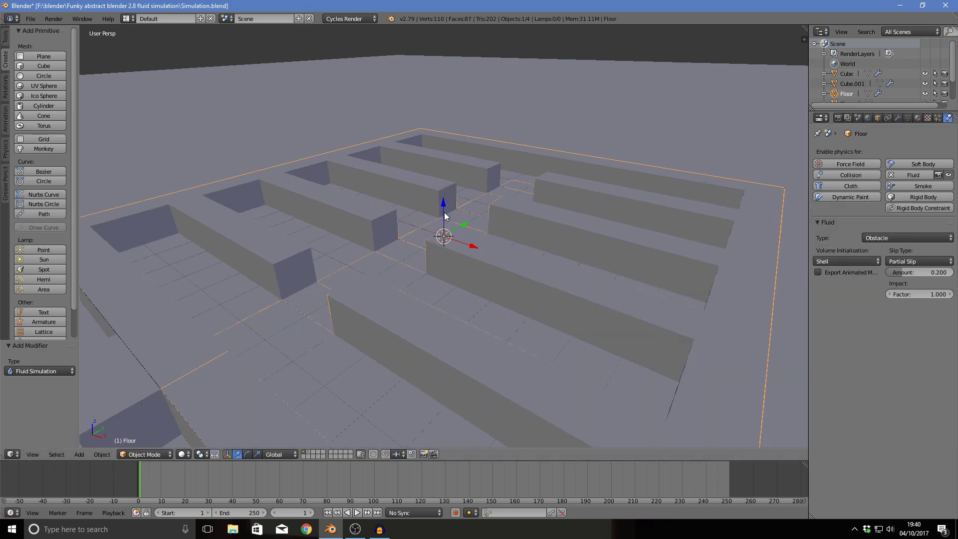
{"action": "middle_click_drag", "start_coordinate": [499, 229], "coordinate": [539, 203]}
{"action": "scroll", "coordinate": [547, 215], "scroll_direction": "down", "scroll_amount": 3}
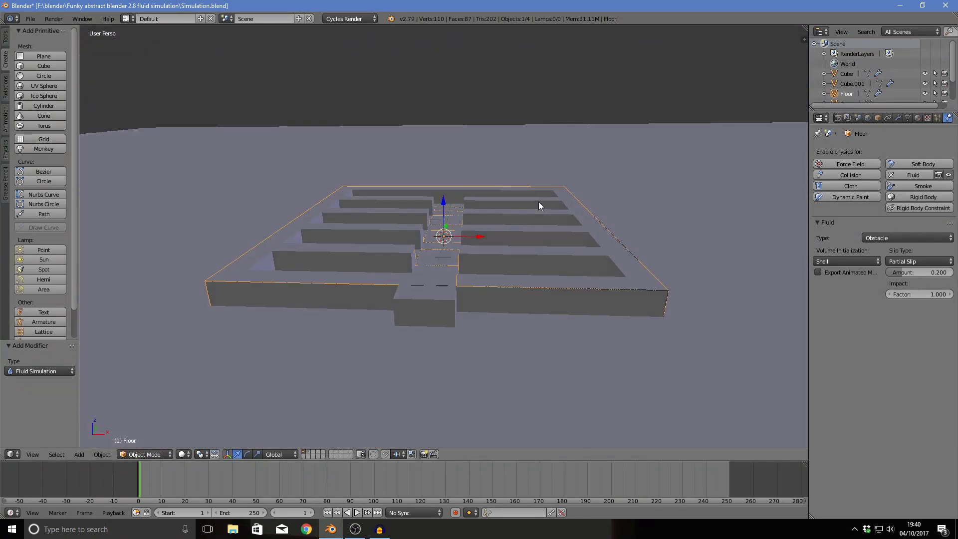
{"action": "scroll", "coordinate": [469, 334], "scroll_direction": "up", "scroll_amount": 1}
{"action": "right_click", "coordinate": [424, 323]}
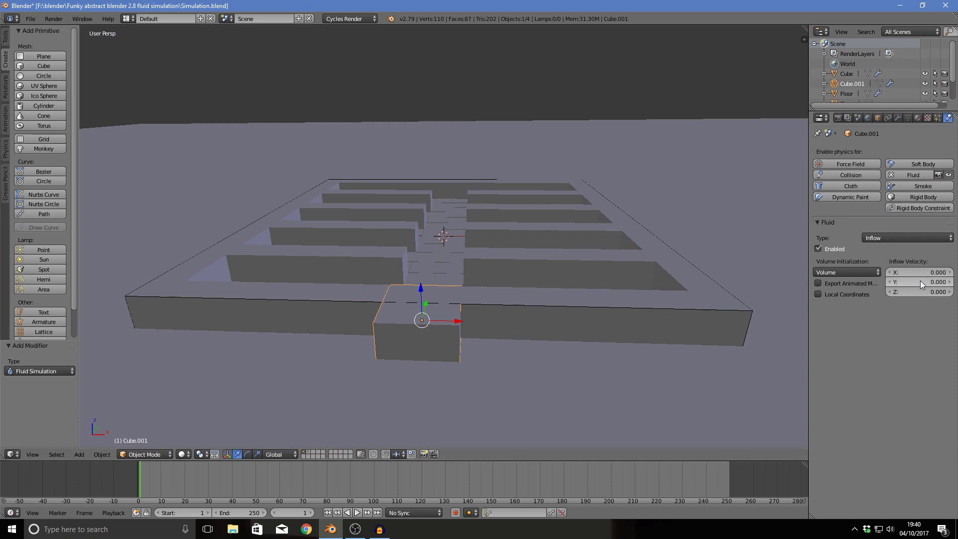
{"action": "middle_click_drag", "start_coordinate": [468, 378], "coordinate": [430, 347]}
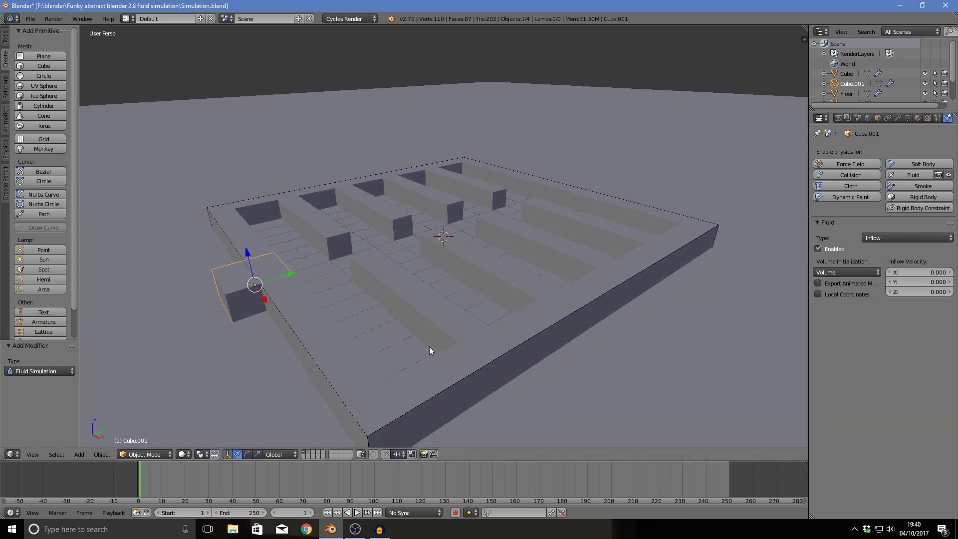
{"action": "left_click", "coordinate": [934, 281]}
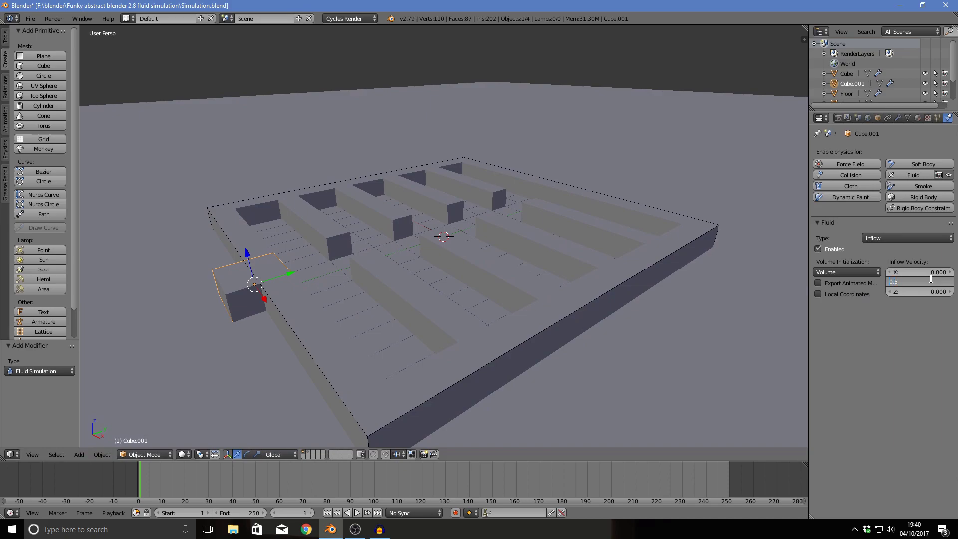
{"action": "key", "text": "Return"}
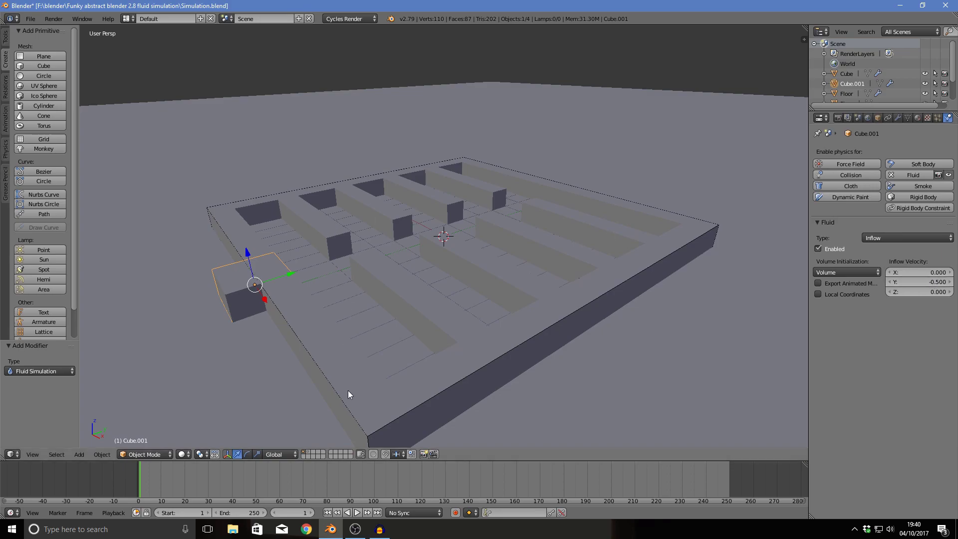
Step: Review the inflow and floor fluid settings, and bake the fluid simulation from the domain cube
{"action": "middle_click_drag", "start_coordinate": [418, 395], "coordinate": [475, 348]}
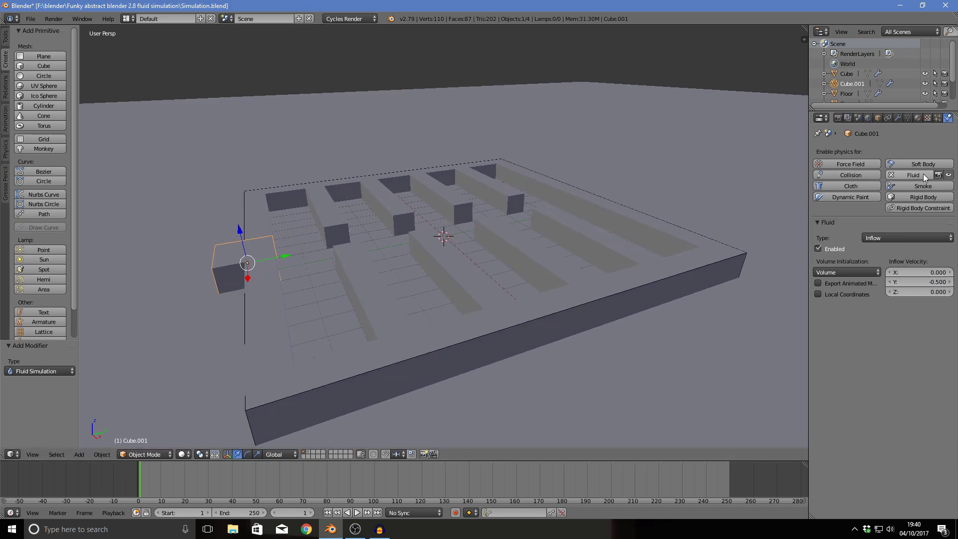
{"action": "middle_click_drag", "start_coordinate": [403, 322], "coordinate": [357, 325]}
{"action": "right_click", "coordinate": [374, 333]}
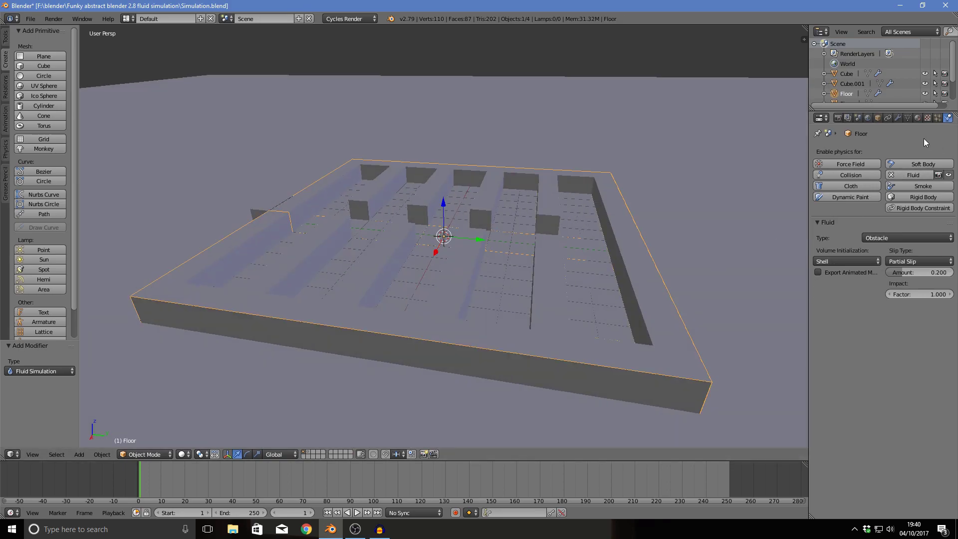
{"action": "middle_click_drag", "start_coordinate": [577, 302], "coordinate": [630, 277]}
{"action": "right_click", "coordinate": [286, 264]}
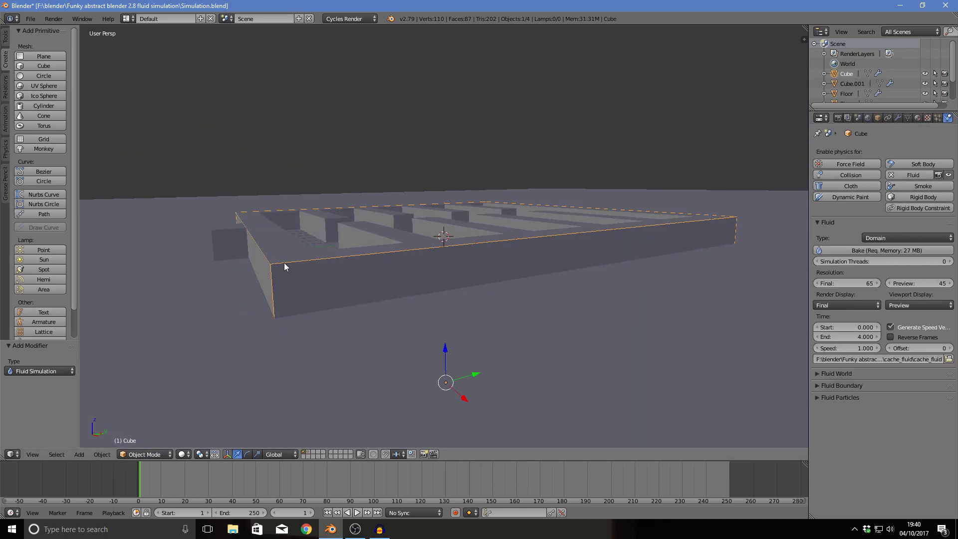
{"action": "middle_click_drag", "start_coordinate": [748, 255], "coordinate": [779, 300]}
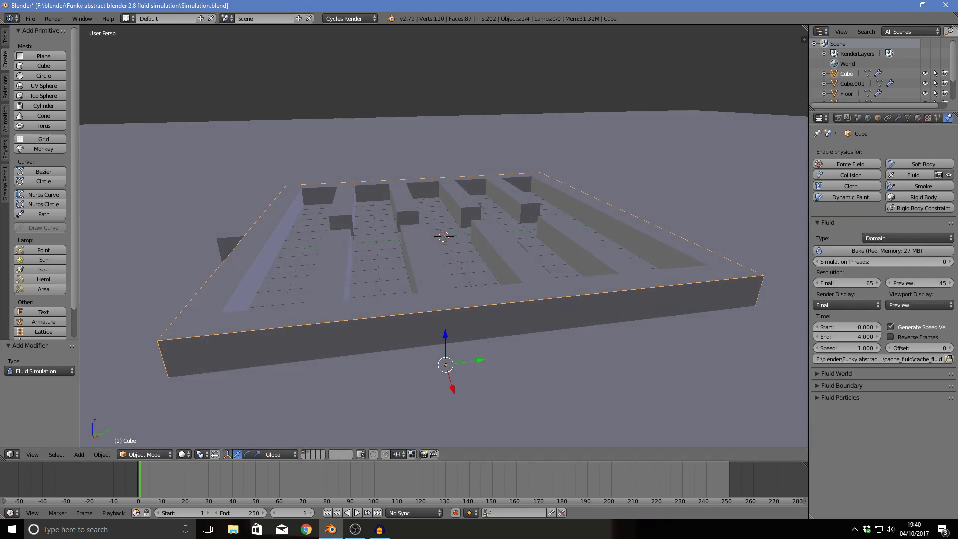
{"action": "left_click", "coordinate": [933, 250]}
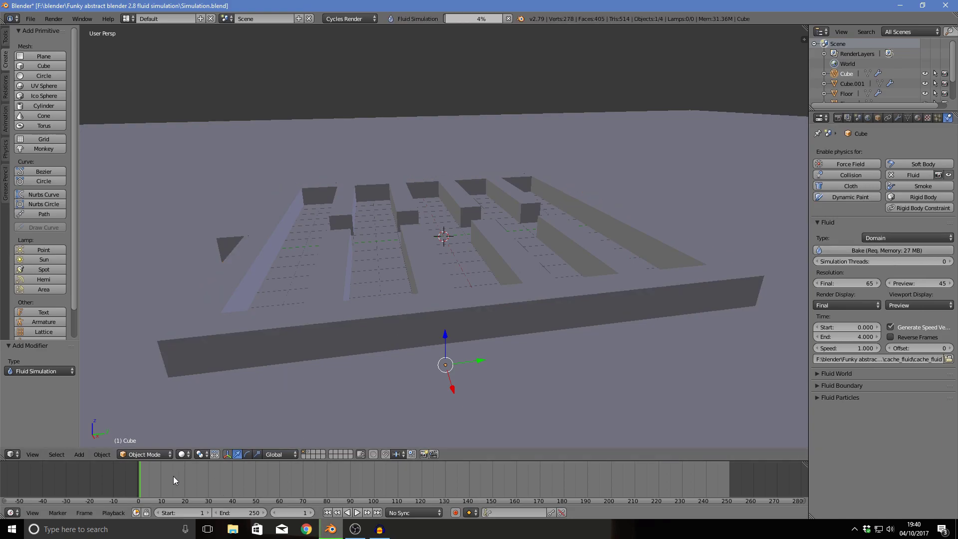
Step: Go to frame 3 and set the domain's viewport display to Final
{"action": "left_click", "coordinate": [145, 485]}
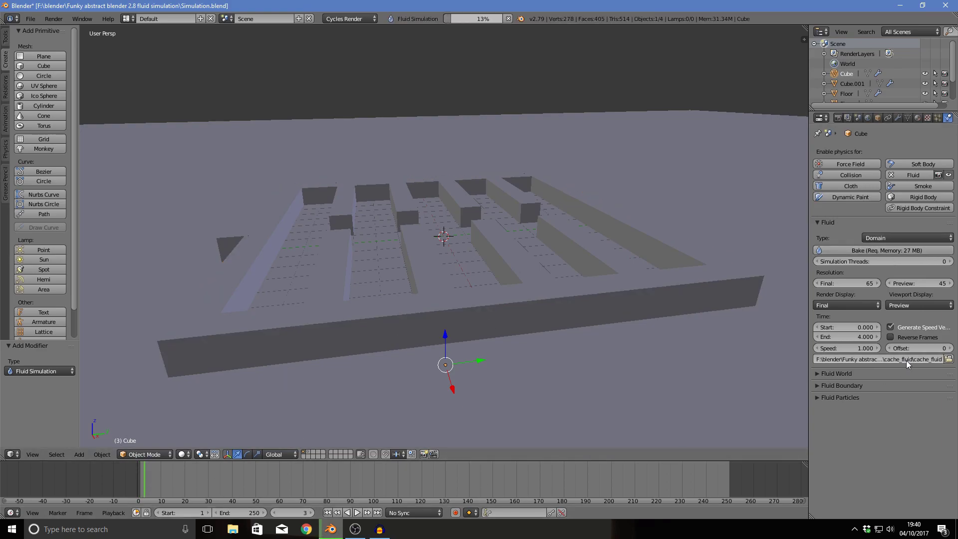
{"action": "left_click", "coordinate": [913, 305]}
{"action": "left_click", "coordinate": [918, 270]}
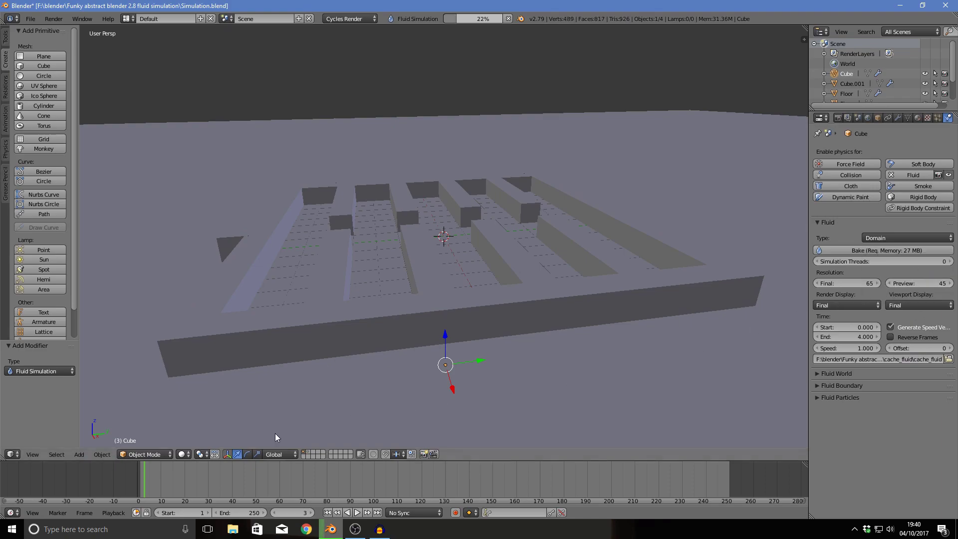
Step: Preview the baked fluid at the slot entrance around frames 0 and 1
{"action": "left_click_drag", "start_coordinate": [144, 482], "coordinate": [135, 482]}
{"action": "scroll", "coordinate": [310, 272], "scroll_direction": "up", "scroll_amount": 4}
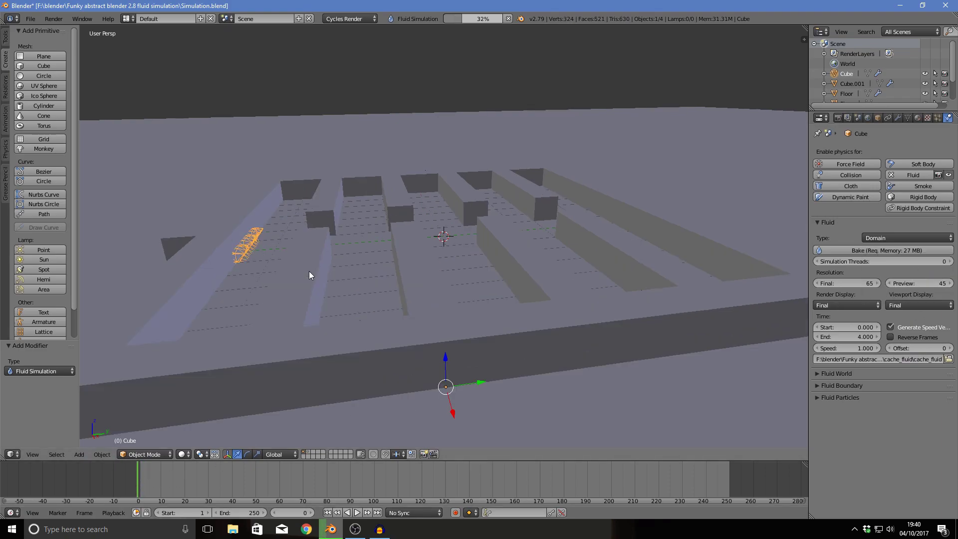
{"action": "mouse_move", "coordinate": [312, 276]}
{"action": "middle_mouse_down"}
{"action": "mouse_move", "coordinate": [395, 271]}
{"action": "mouse_move", "coordinate": [381, 288]}
{"action": "mouse_move", "coordinate": [312, 292]}
{"action": "middle_mouse_up"}
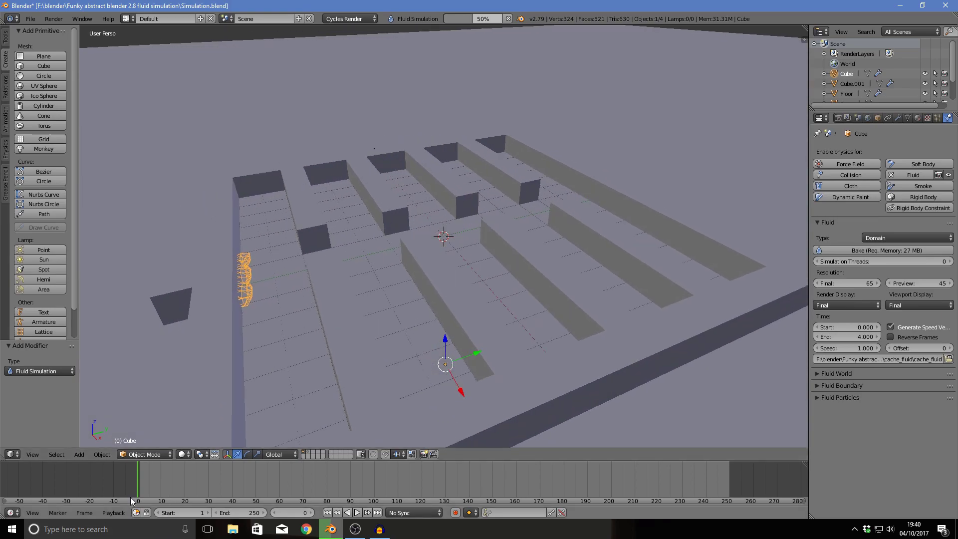
{"action": "key", "text": "alt+a"}
{"action": "left_click_drag", "start_coordinate": [139, 483], "coordinate": [140, 481]}
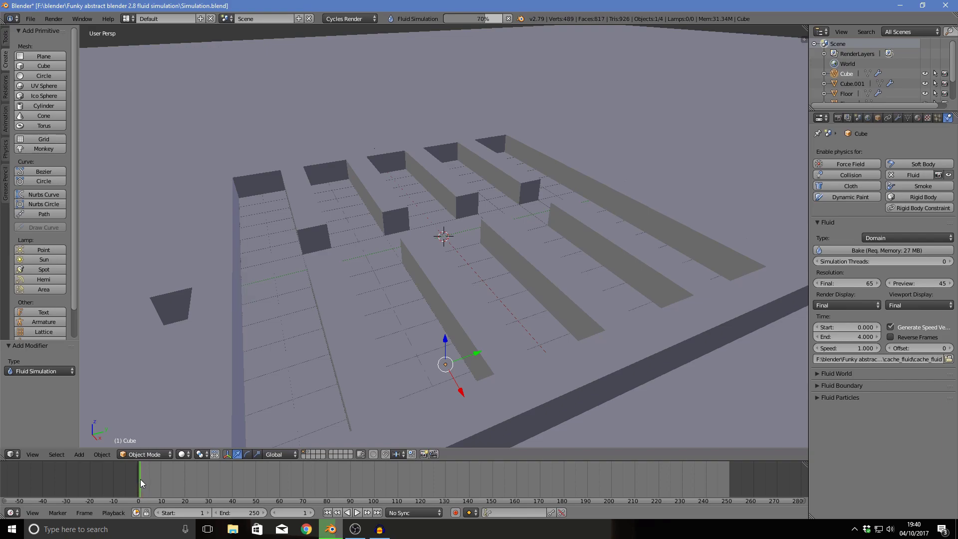
Step: Move the floor slab to the second layer to hide it from view
{"action": "right_click", "coordinate": [245, 333]}
{"action": "middle_click_drag", "start_coordinate": [370, 344], "coordinate": [393, 333]}
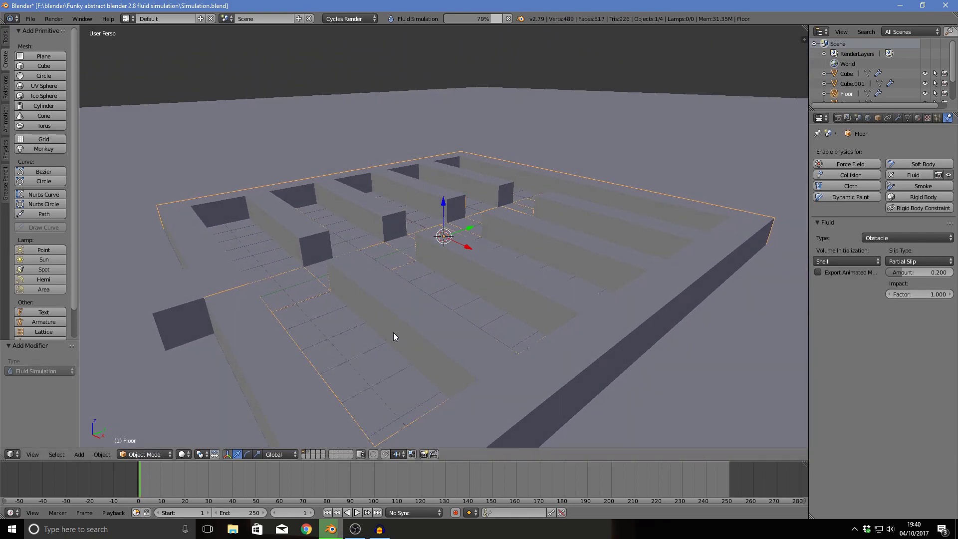
{"action": "key", "text": "m"}
{"action": "left_click", "coordinate": [481, 349]}
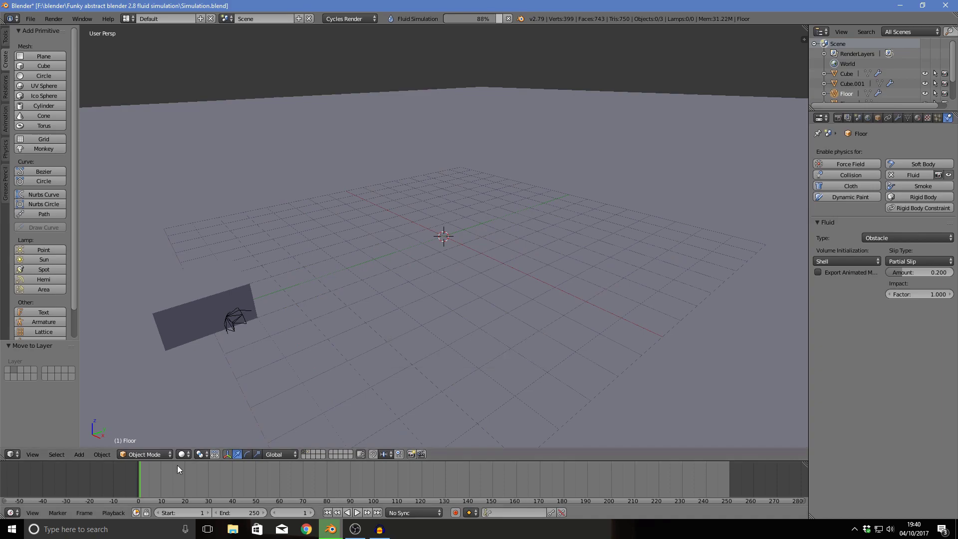
Step: Play and scrub the simulation to examine the fluid next to the inflow cube without the floor
{"action": "key", "text": "alt+a"}
{"action": "left_click_drag", "start_coordinate": [139, 481], "coordinate": [265, 488]}
{"action": "left_click", "coordinate": [130, 490]}
{"action": "key", "text": "alt+a"}
{"action": "middle_click_drag", "start_coordinate": [269, 311], "coordinate": [250, 313]}
{"action": "right_click", "coordinate": [229, 295]}
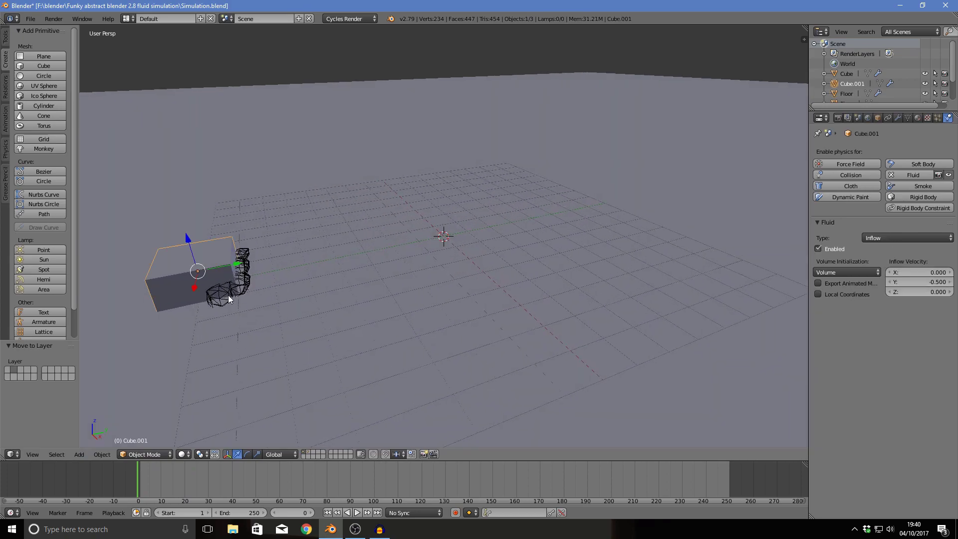
Step: Show the second layer, move the floor slab back to the first layer and display the first layer again
{"action": "left_click", "coordinate": [310, 452]}
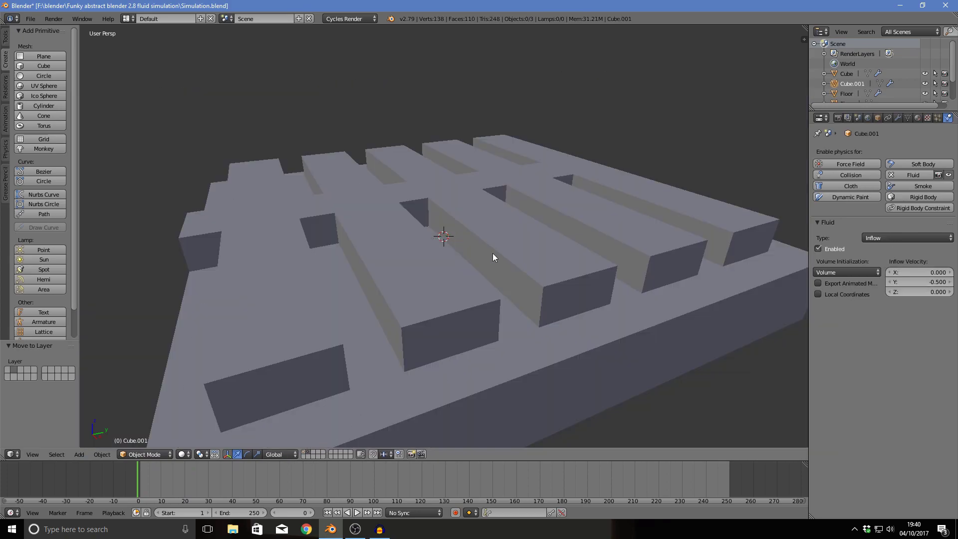
{"action": "right_click", "coordinate": [522, 352]}
{"action": "key", "text": "m"}
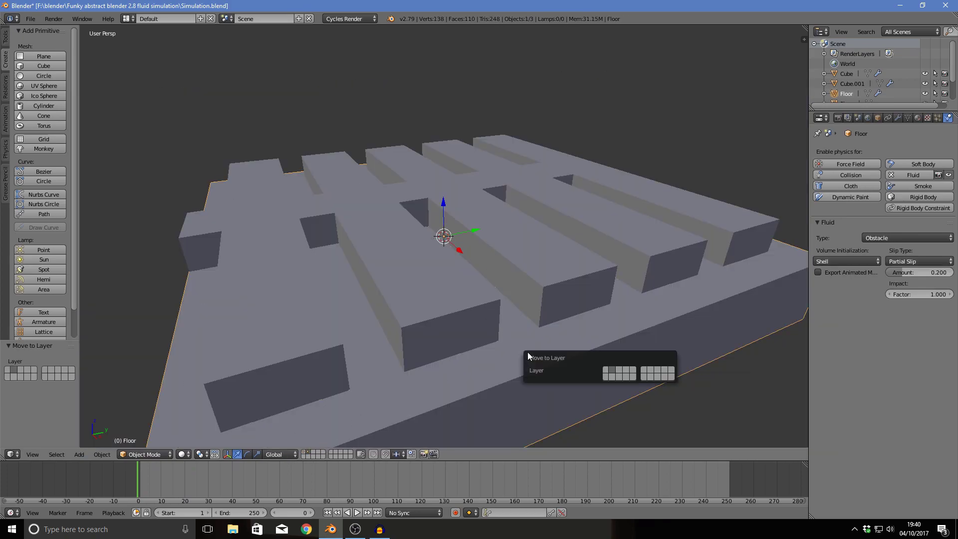
{"action": "left_click", "coordinate": [611, 369]}
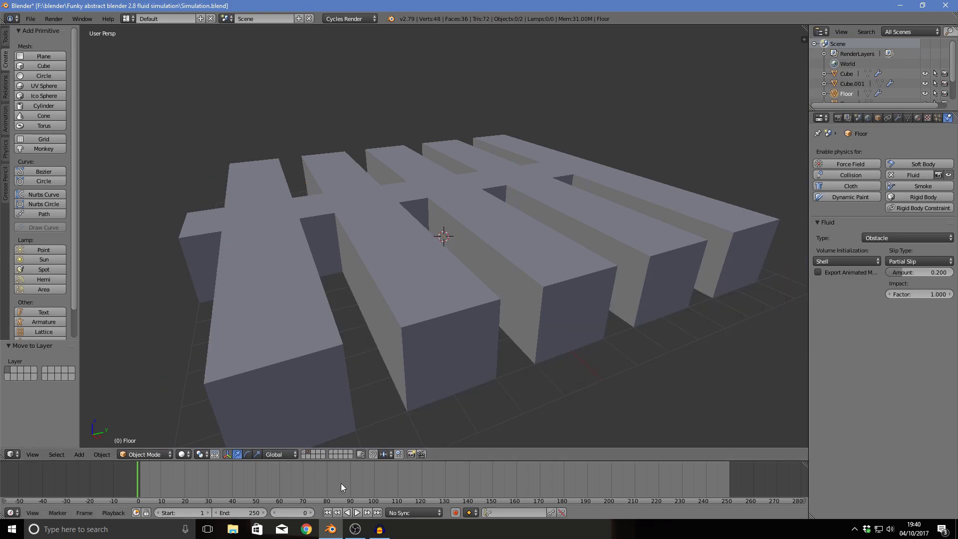
{"action": "left_click", "coordinate": [304, 454], "text": "shift"}
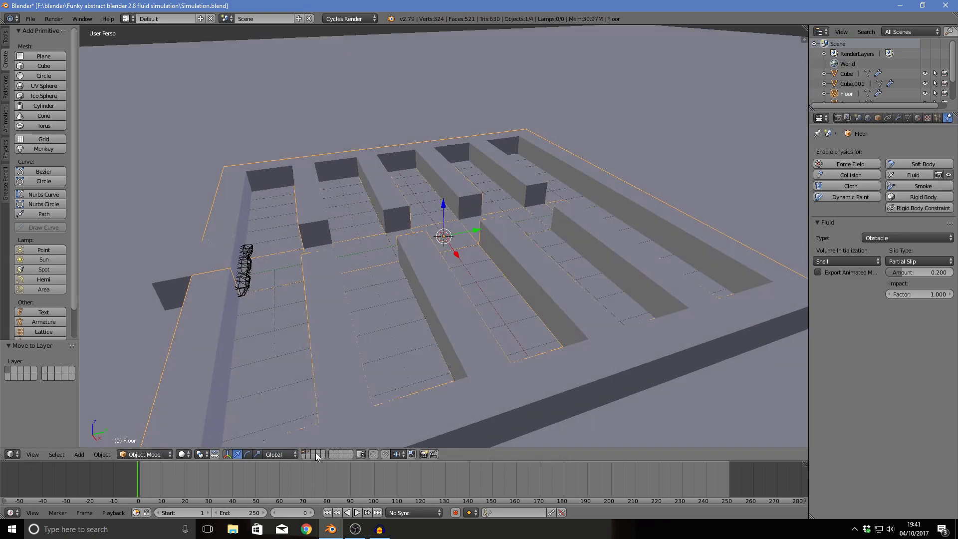
Step: Move the inflow cube along Y further into the slot entrance and scale it uniformly by about 0.877
{"action": "right_click", "coordinate": [240, 274]}
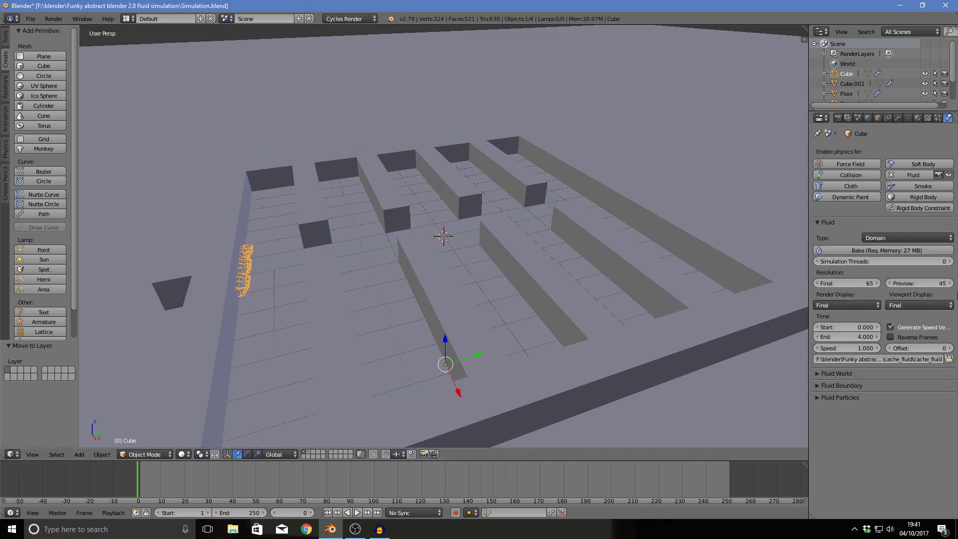
{"action": "right_click", "coordinate": [175, 269]}
{"action": "middle_click_drag", "start_coordinate": [270, 274], "coordinate": [310, 264]}
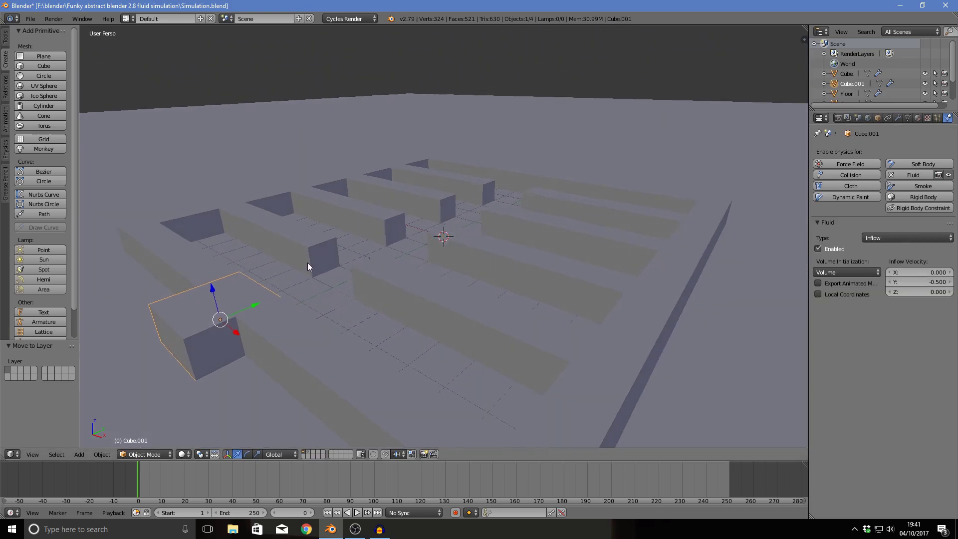
{"action": "key", "text": "g"}
{"action": "key", "text": "y"}
{"action": "left_click", "coordinate": [334, 320]}
{"action": "mouse_move", "coordinate": [334, 320]}
{"action": "middle_mouse_down"}
{"action": "mouse_move", "coordinate": [345, 314]}
{"action": "mouse_move", "coordinate": [334, 336]}
{"action": "middle_mouse_up"}
{"action": "key", "text": "s"}
{"action": "left_click", "coordinate": [342, 326]}
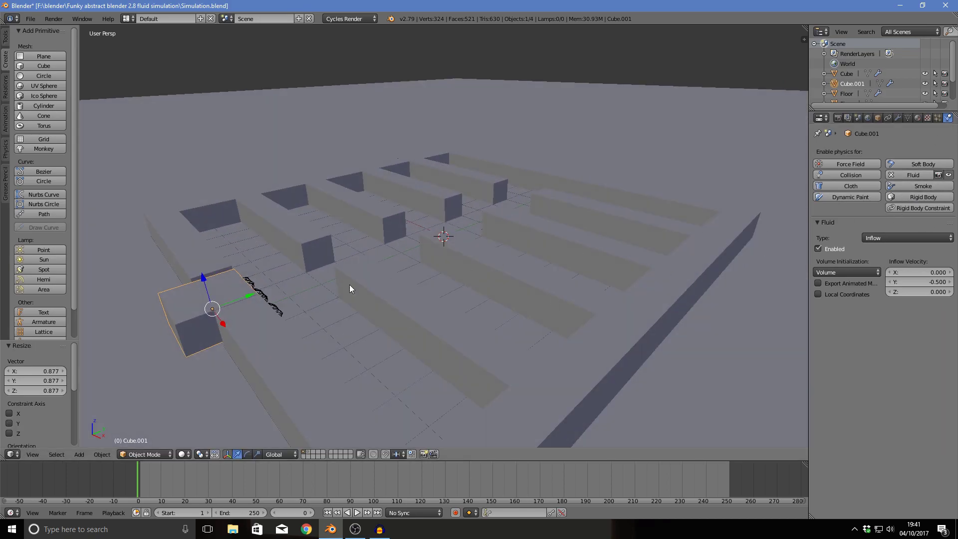
Step: Try to rebake the domain's fluid simulation, checking frames up to frame 25, and cancel the bake
{"action": "middle_click_drag", "start_coordinate": [276, 308], "coordinate": [229, 296]}
{"action": "right_click", "coordinate": [229, 295]}
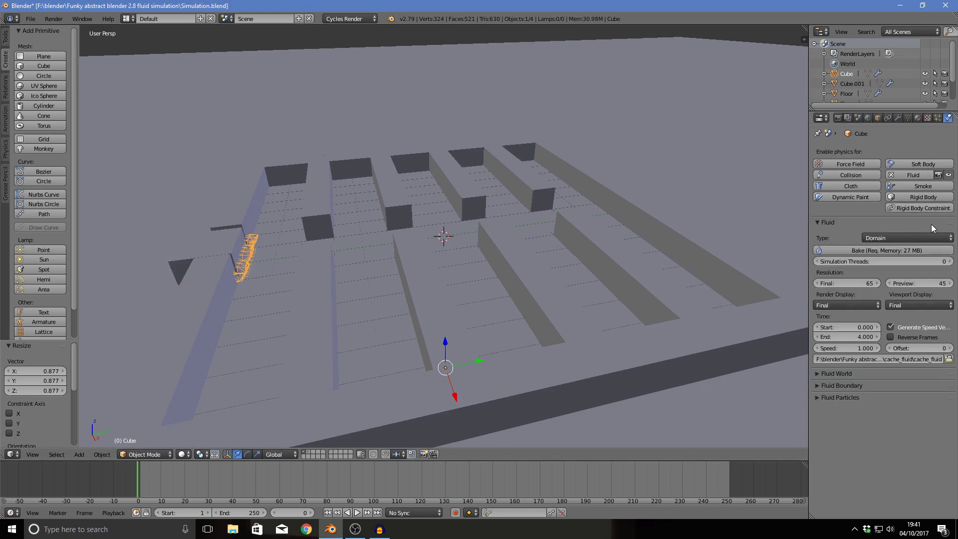
{"action": "left_click", "coordinate": [931, 248]}
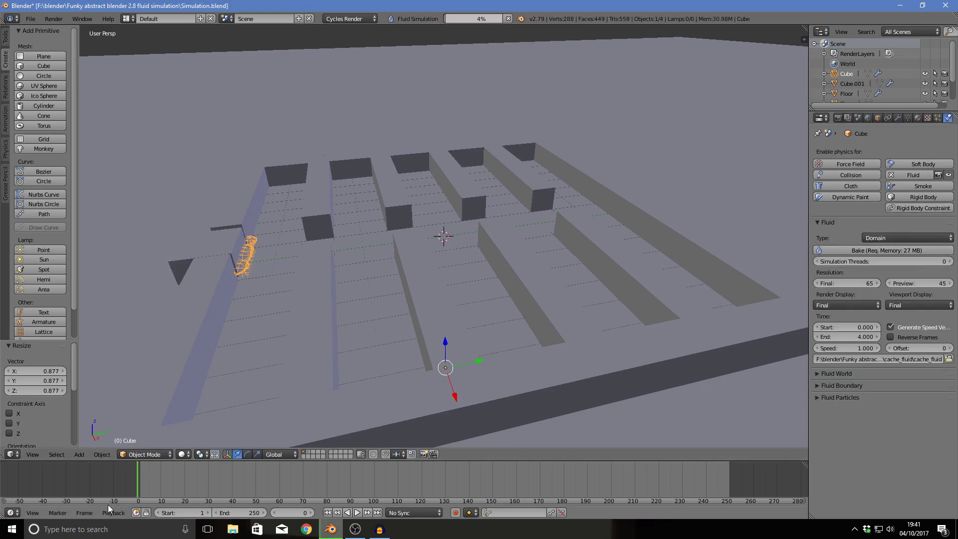
{"action": "left_click_drag", "start_coordinate": [141, 477], "coordinate": [191, 483]}
{"action": "left_click", "coordinate": [509, 18]}
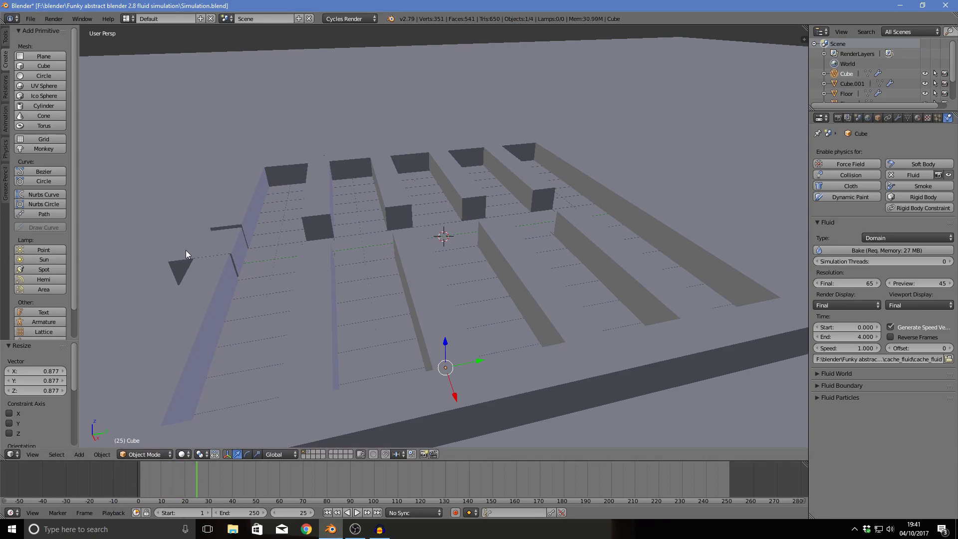
Step: Set the Y inflow velocity of the inflow cube at the slot entrance to 0.5
{"action": "right_click", "coordinate": [183, 252]}
{"action": "left_click", "coordinate": [923, 282]}
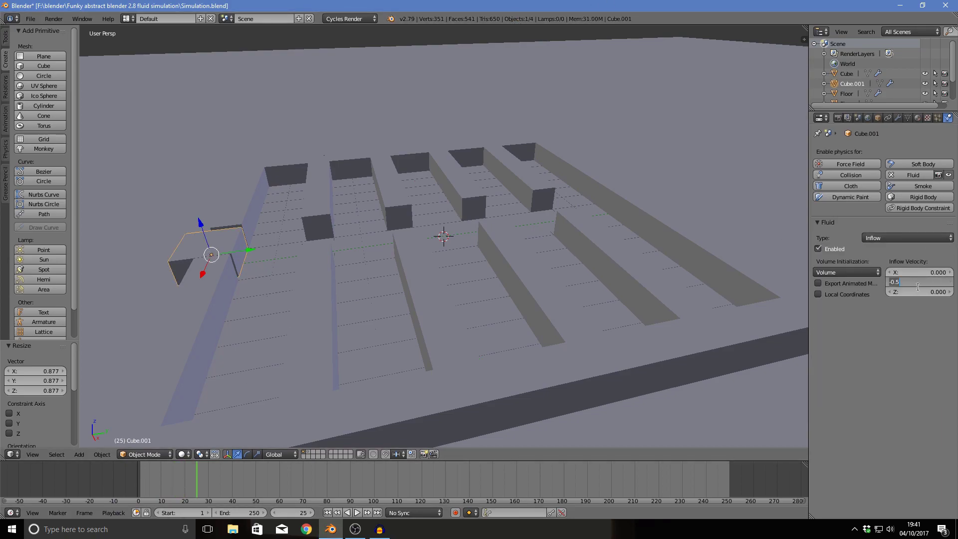
{"action": "type", "text": "0.5"}
{"action": "key", "text": "Return"}
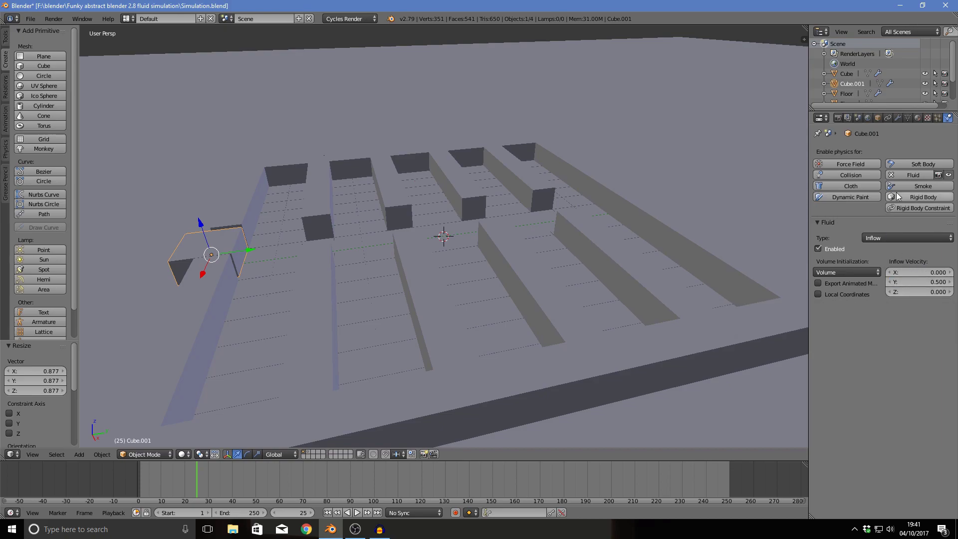
Step: Try to rebake the domain cube's fluid simulation, checking the early frames, and cancel the bake
{"action": "left_click_drag", "start_coordinate": [150, 480], "coordinate": [403, 489]}
{"action": "right_click", "coordinate": [479, 404]}
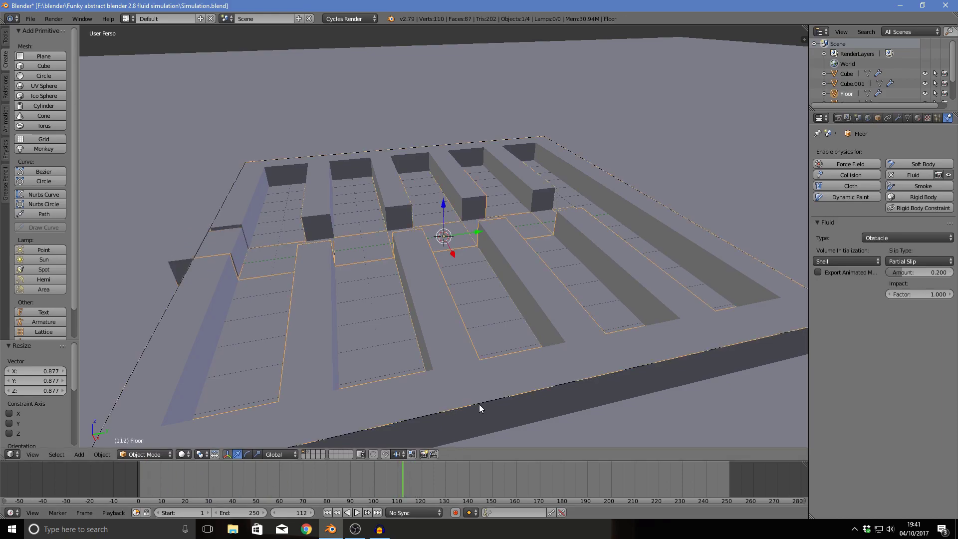
{"action": "right_click", "coordinate": [479, 403]}
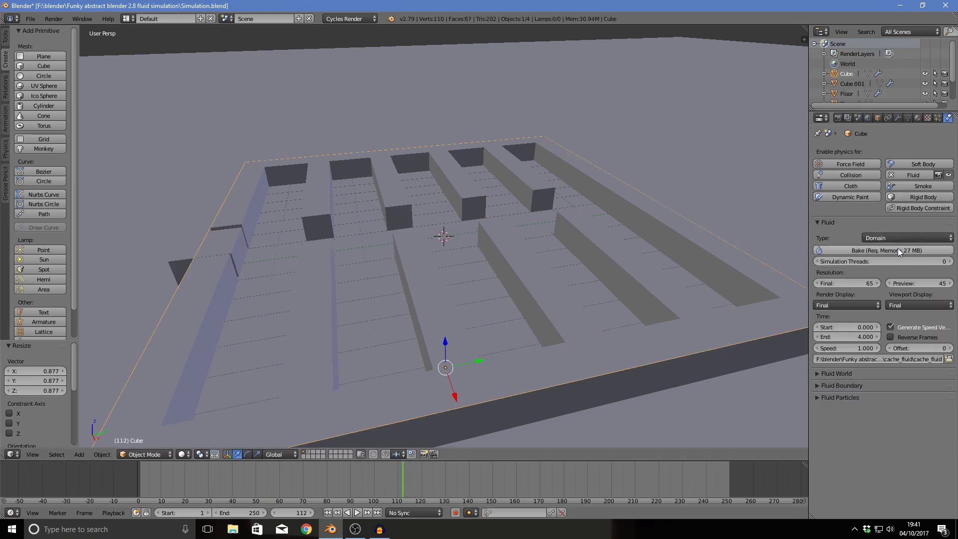
{"action": "left_click", "coordinate": [883, 250]}
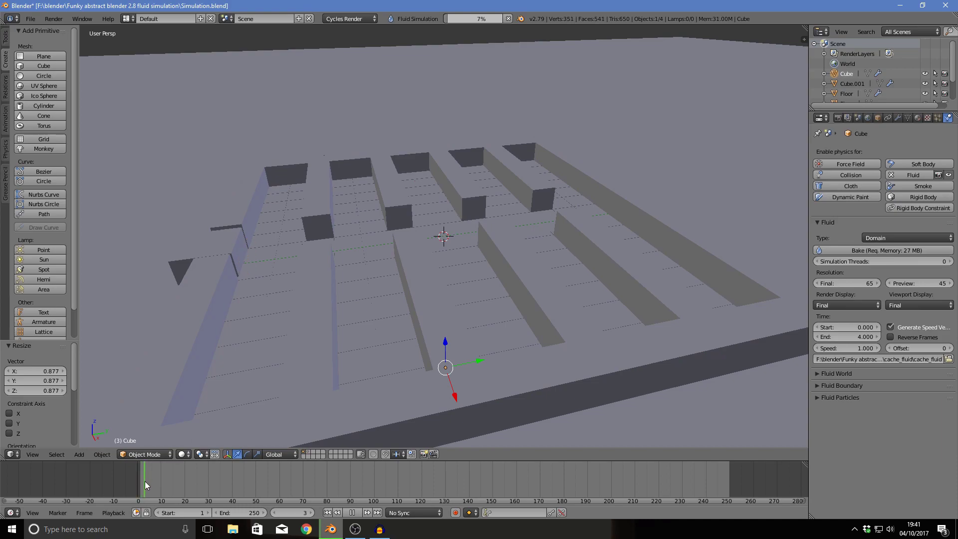
{"action": "left_click", "coordinate": [508, 19]}
Step: Set the domain's final resolution to 165
{"action": "left_click", "coordinate": [821, 283]}
{"action": "left_click", "coordinate": [817, 285]}
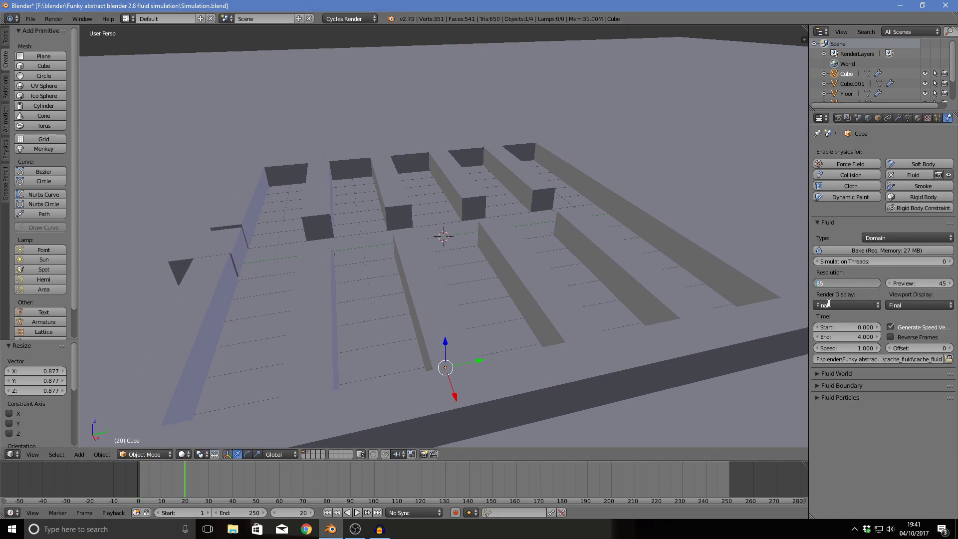
{"action": "type", "text": "1"}
{"action": "key", "text": "Return"}
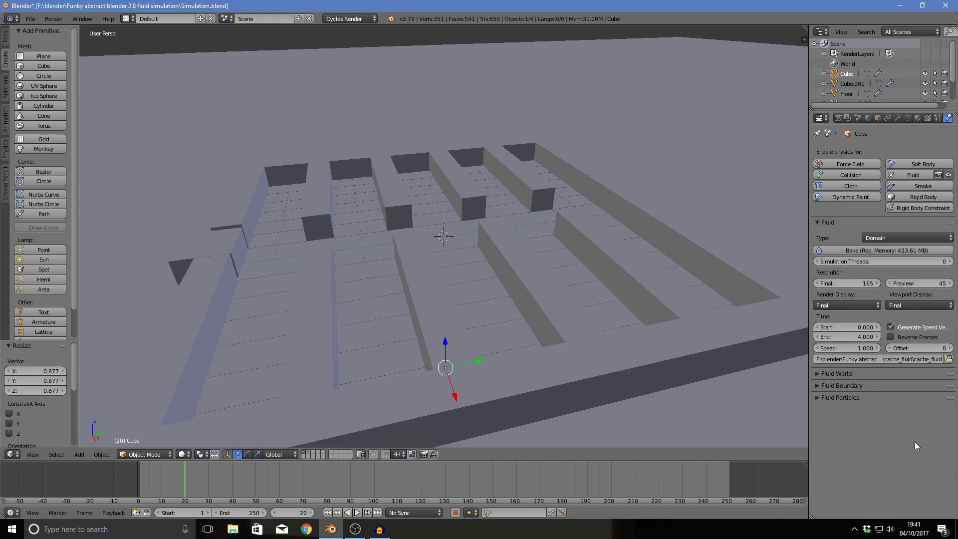
Step: Bake the domain's fluid simulation and preview its first frames while the bake runs
{"action": "left_click", "coordinate": [927, 251]}
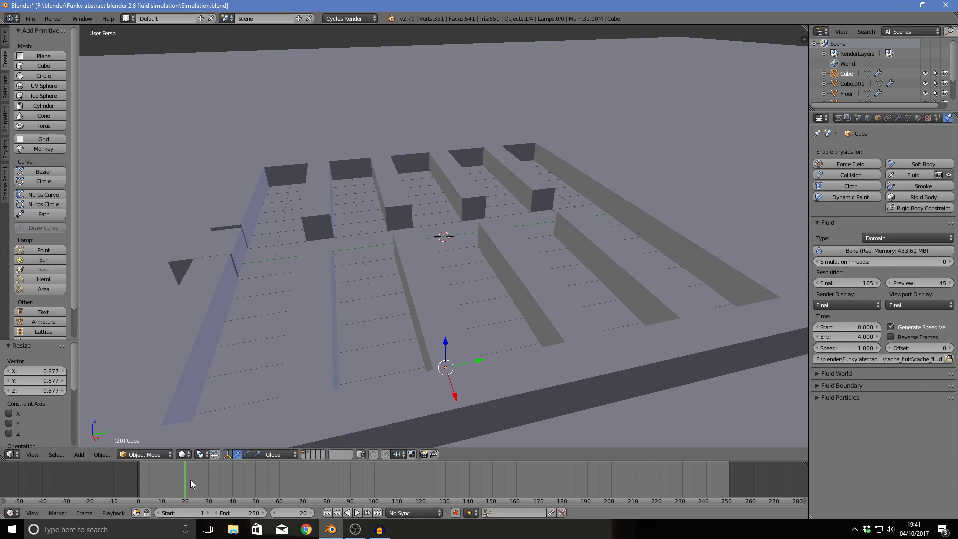
{"action": "key", "text": "Escape"}
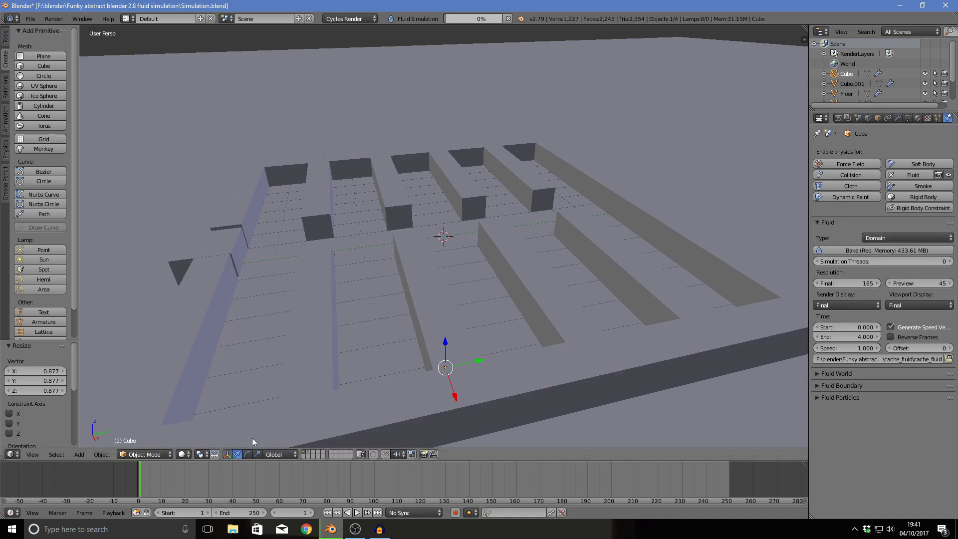
{"action": "left_click", "coordinate": [139, 476]}
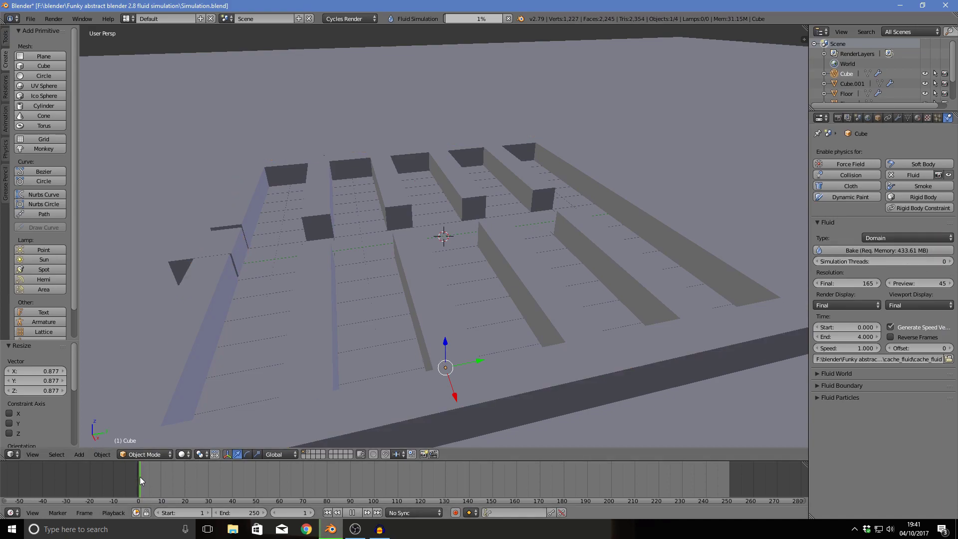
{"action": "left_click", "coordinate": [139, 477]}
{"action": "key", "text": "Escape"}
{"action": "scroll", "coordinate": [382, 356], "scroll_direction": "down", "scroll_amount": 4}
Step: Raise the domain cube about 8.905 along Z, play the early frames and cancel the running bake
{"action": "left_click", "coordinate": [478, 485]}
{"action": "left_click_drag", "start_coordinate": [446, 292], "coordinate": [427, 185]}
{"action": "left_click", "coordinate": [247, 491]}
{"action": "key", "text": "alt+a"}
{"action": "left_click_drag", "start_coordinate": [247, 490], "coordinate": [158, 493]}
{"action": "key", "text": "alt+a"}
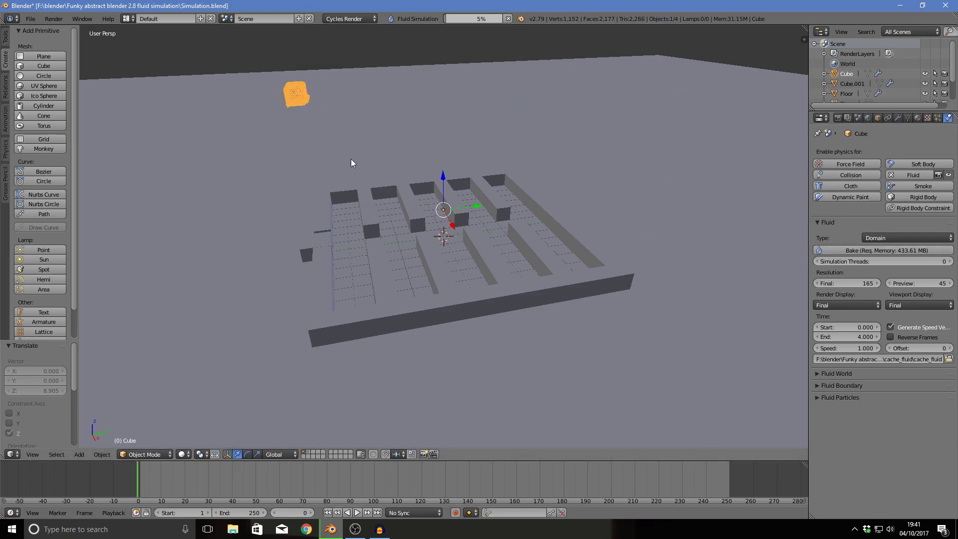
{"action": "middle_click_drag", "start_coordinate": [349, 157], "coordinate": [398, 173]}
{"action": "left_click", "coordinate": [507, 19]}
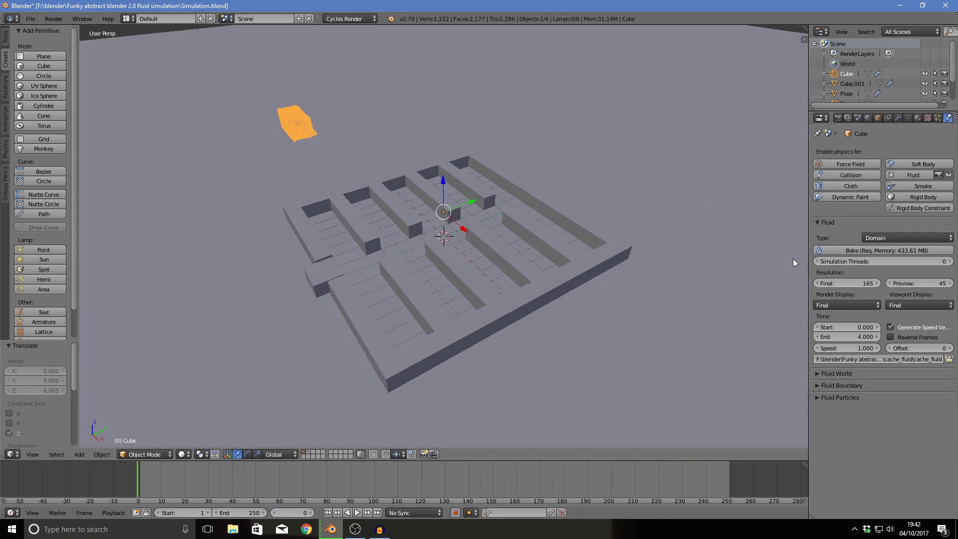
Step: Rebake the raised domain's fluid simulation and inspect the fluid at the slot entrance up close at frame 0
{"action": "left_click", "coordinate": [862, 254]}
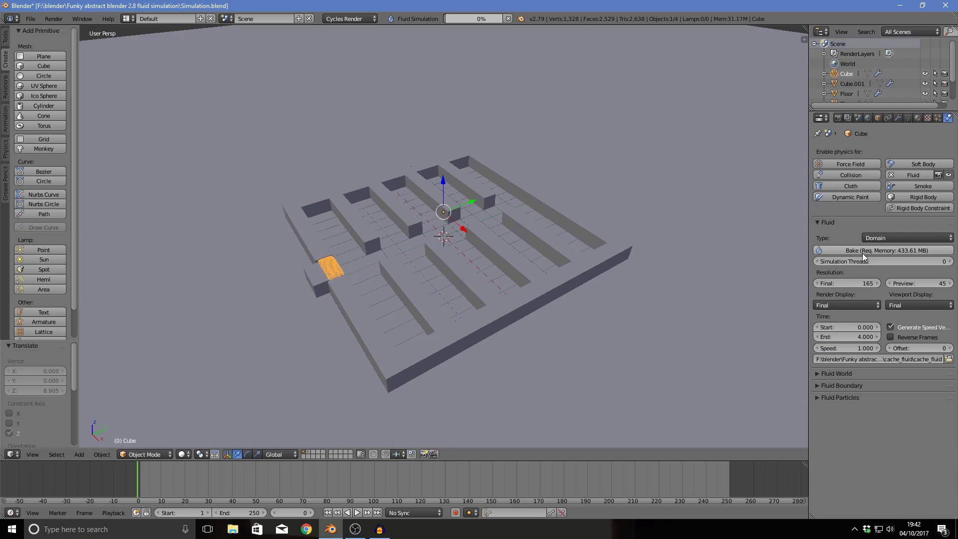
{"action": "key", "text": "alt+a"}
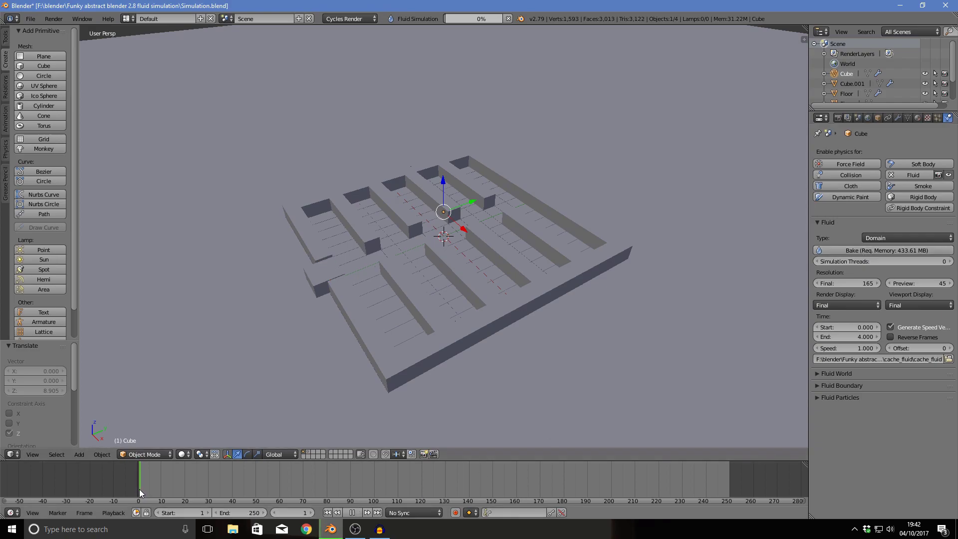
{"action": "key", "text": "Escape"}
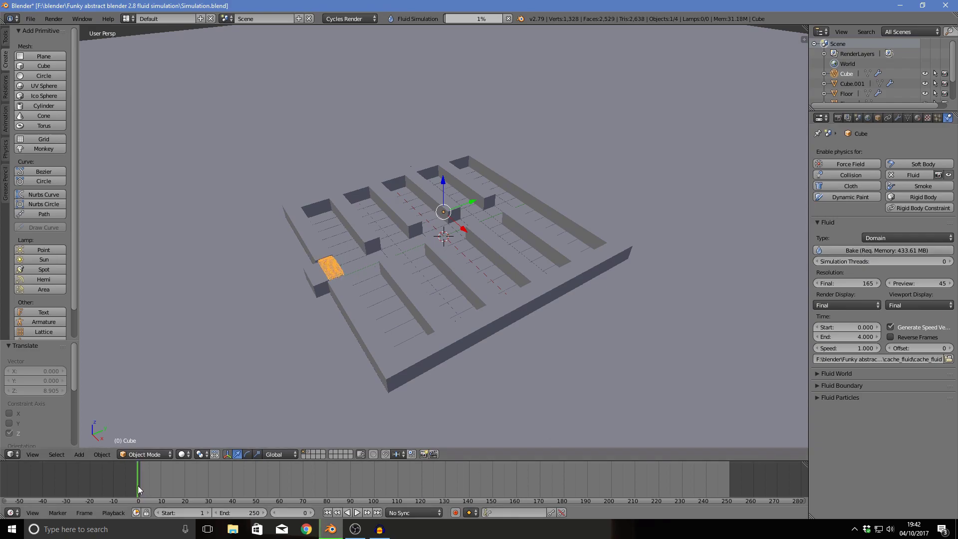
{"action": "scroll", "coordinate": [413, 260], "scroll_direction": "up", "scroll_amount": 6}
{"action": "middle_click_drag", "start_coordinate": [444, 309], "coordinate": [488, 297]}
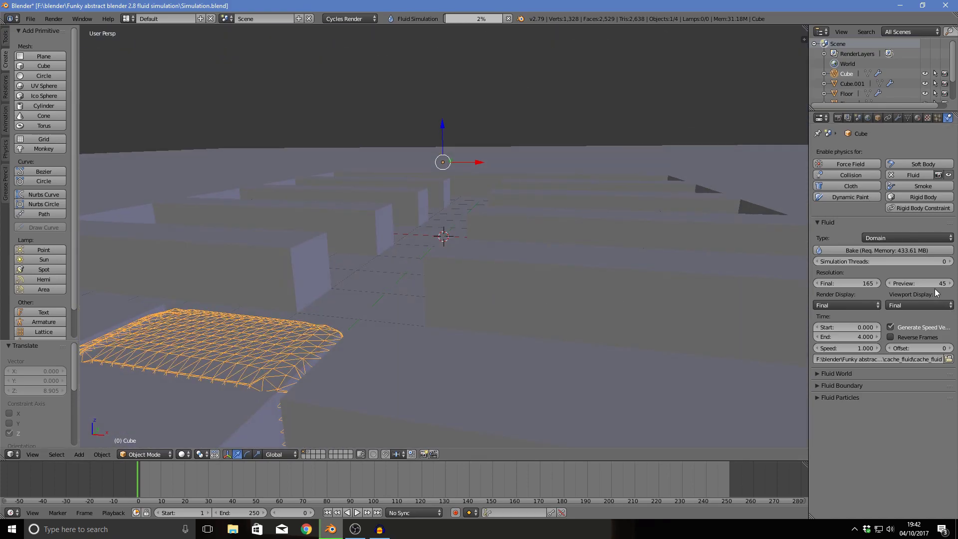
{"action": "scroll", "coordinate": [288, 383], "scroll_direction": "down", "scroll_amount": 2}
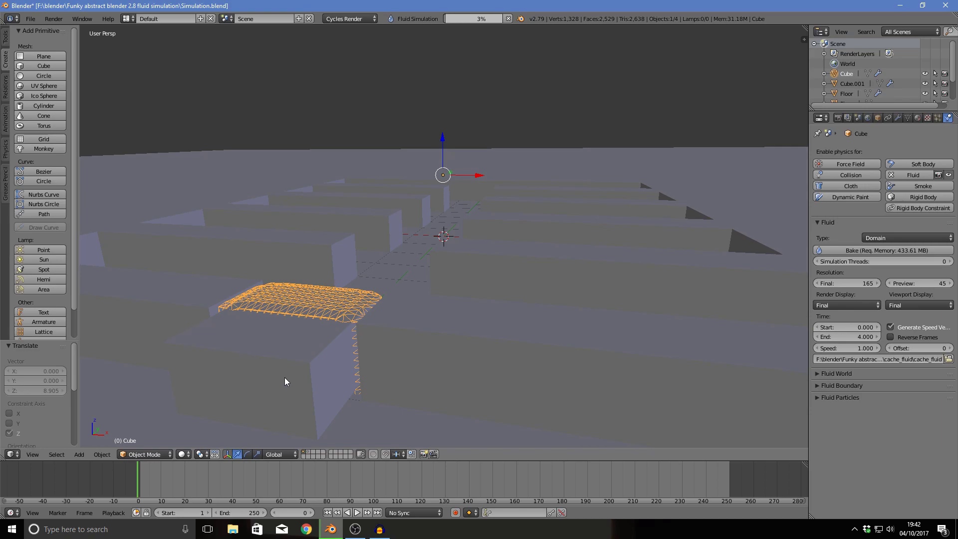
Step: Play the first frames while viewing the slots from another angle and cancel the bake
{"action": "key", "text": "alt+a"}
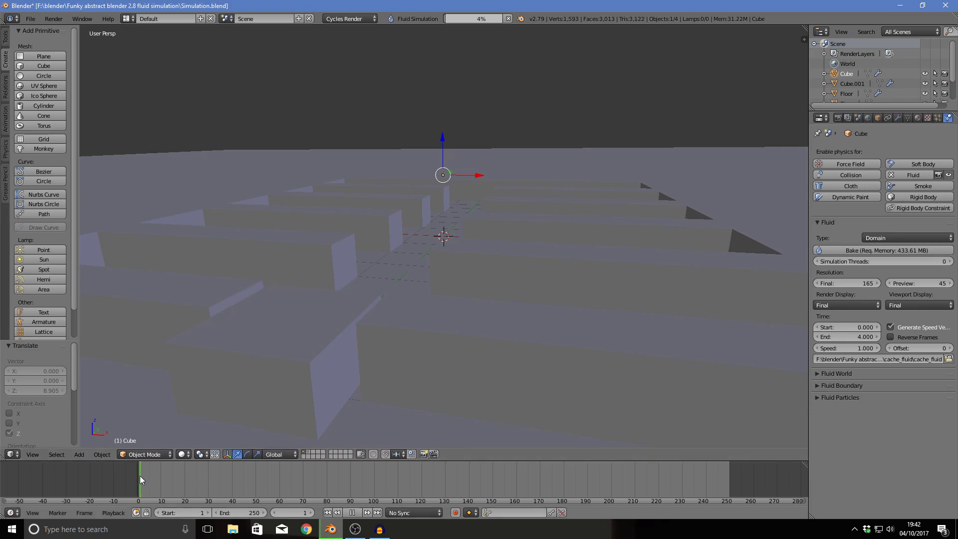
{"action": "key", "text": "alt+a"}
{"action": "middle_click_drag", "start_coordinate": [610, 291], "coordinate": [515, 318]}
{"action": "left_click", "coordinate": [138, 481]}
{"action": "key", "text": "alt+a"}
{"action": "key", "text": "alt+a"}
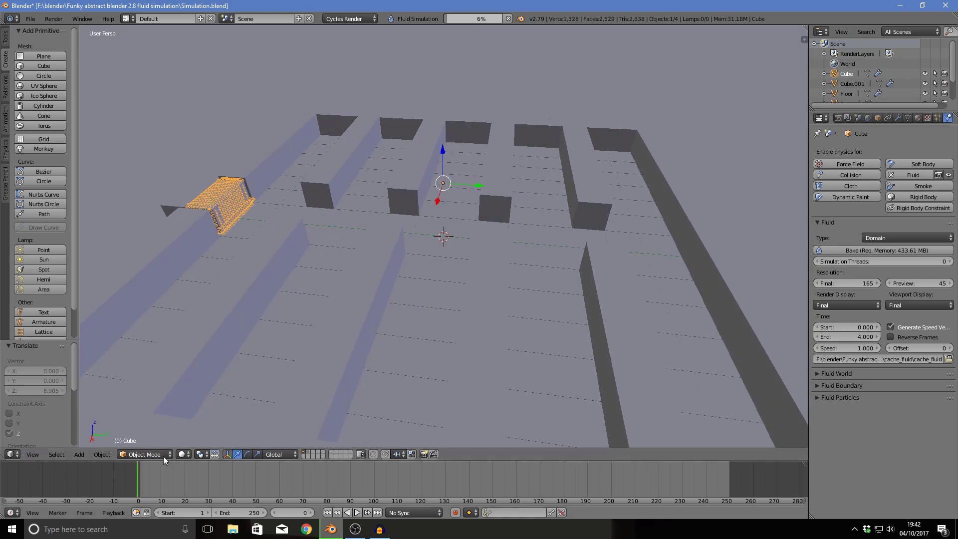
{"action": "left_click", "coordinate": [509, 19]}
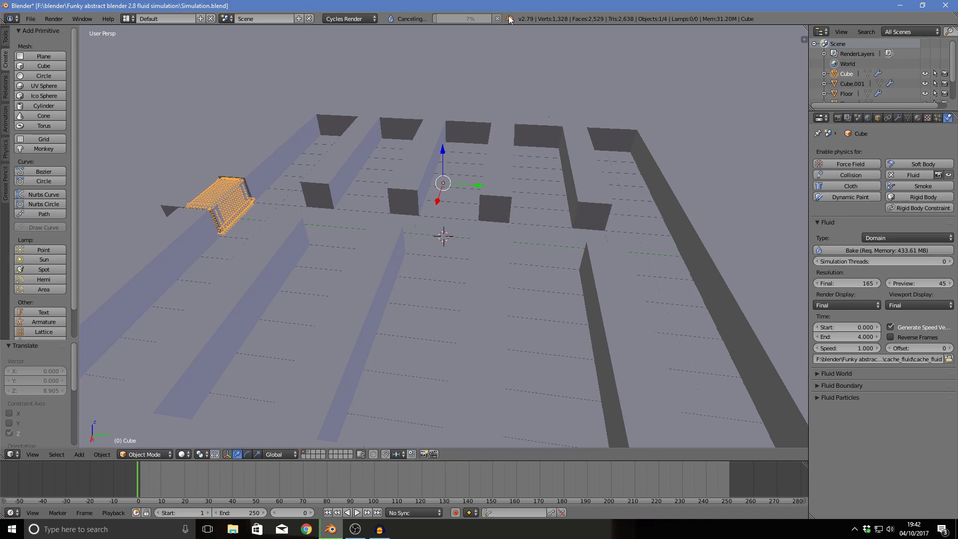
Step: Inspect the slots up close and check the domain's Fluid Boundary settings
{"action": "scroll", "coordinate": [209, 287], "scroll_direction": "up", "scroll_amount": 5}
{"action": "middle_click_drag", "start_coordinate": [268, 295], "coordinate": [649, 310]}
{"action": "left_click", "coordinate": [832, 385]}
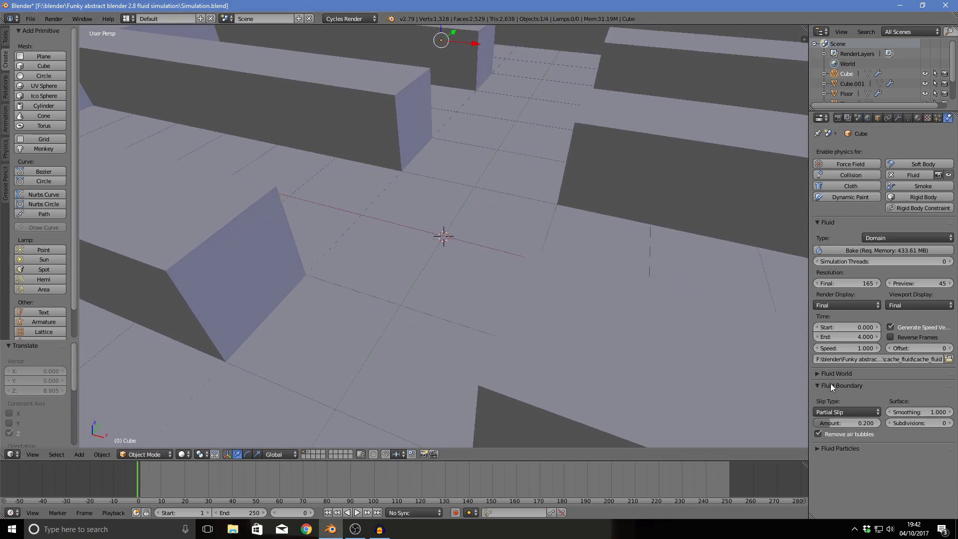
{"action": "left_click", "coordinate": [832, 386]}
Step: Select the floor slab and check the options for its obstacle volume initialization
{"action": "scroll", "coordinate": [396, 253], "scroll_direction": "down", "scroll_amount": 5}
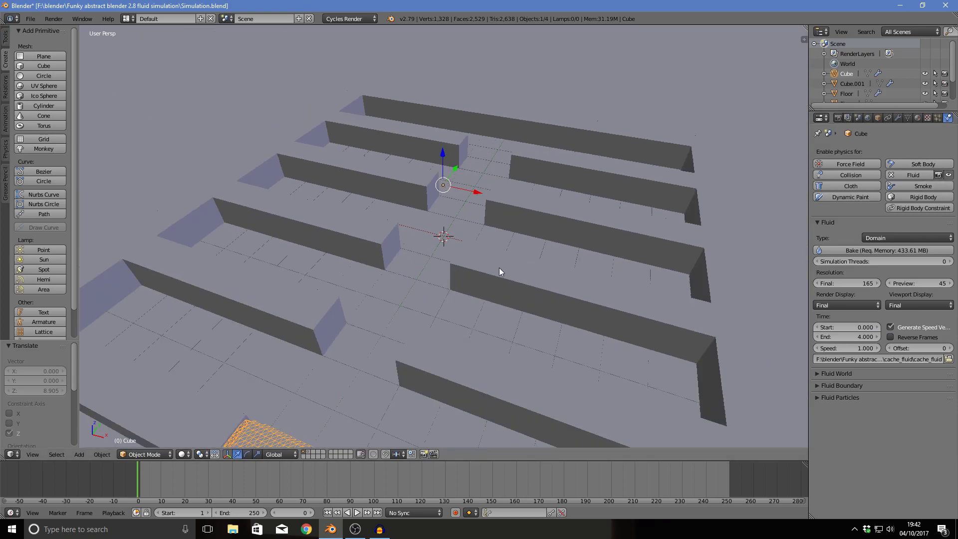
{"action": "right_click", "coordinate": [490, 269]}
{"action": "left_click", "coordinate": [866, 261]}
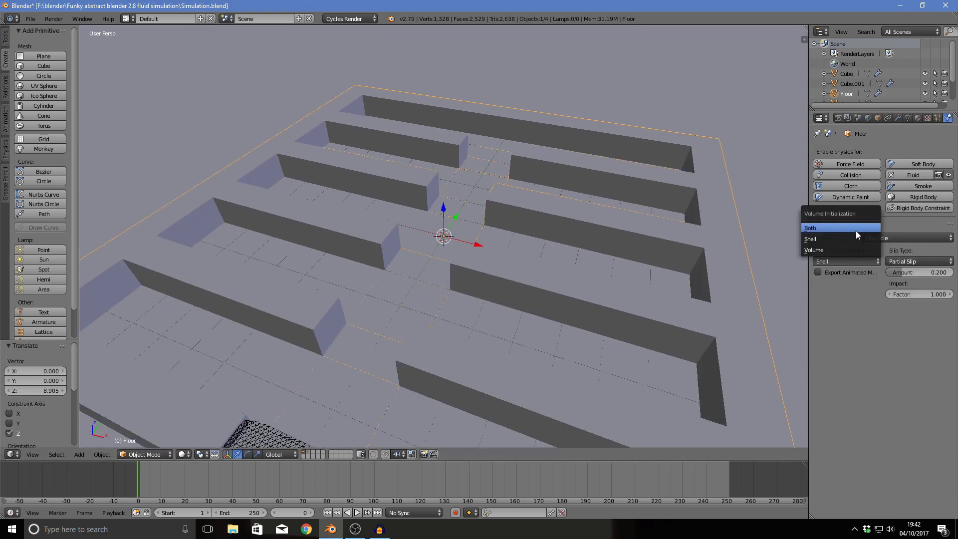
{"action": "scroll", "coordinate": [432, 385], "scroll_direction": "down", "scroll_amount": 5}
{"action": "middle_click_drag", "start_coordinate": [432, 386], "coordinate": [434, 320]}
{"action": "scroll", "coordinate": [437, 321], "scroll_direction": "up", "scroll_amount": 5}
Step: Play and scrub the simulation around frame 16 to examine the fluid in the slots
{"action": "left_click", "coordinate": [161, 478]}
{"action": "key", "text": "alt+a"}
{"action": "left_click_drag", "start_coordinate": [161, 474], "coordinate": [178, 485]}
{"action": "key", "text": "alt+a"}
Step: Set the floor obstacle's volume initialization to Volume
{"action": "middle_click_drag", "start_coordinate": [477, 235], "coordinate": [437, 273]}
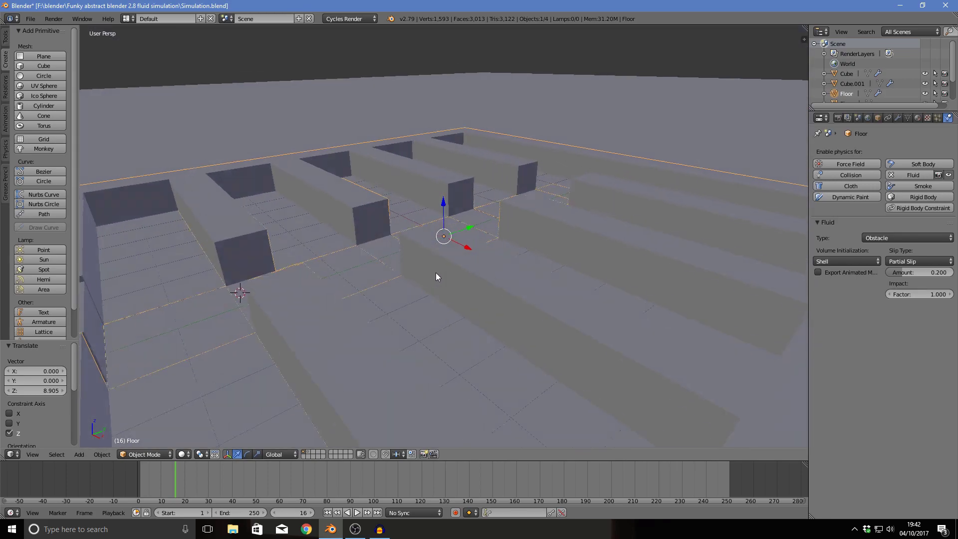
{"action": "left_click", "coordinate": [849, 261]}
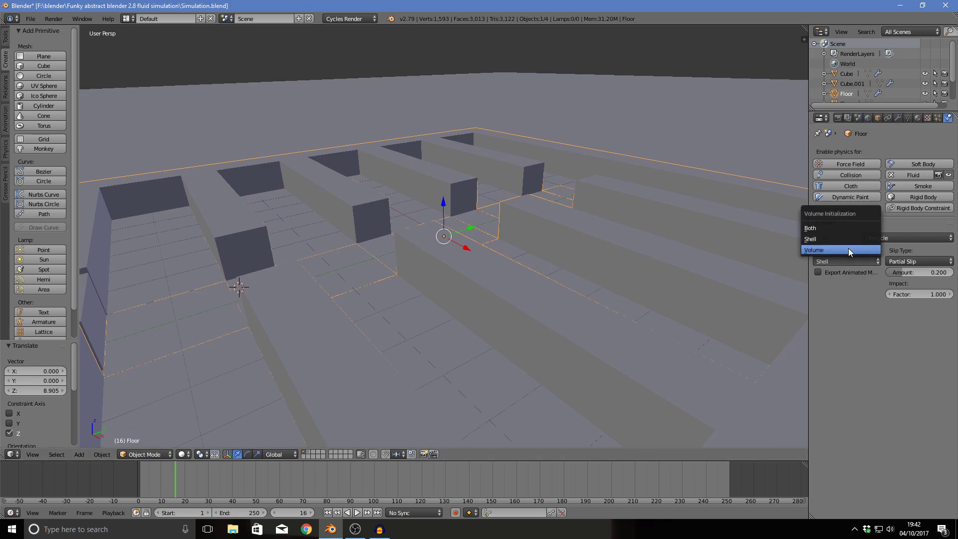
{"action": "left_click", "coordinate": [849, 249]}
{"action": "scroll", "coordinate": [610, 264], "scroll_direction": "down", "scroll_amount": 3}
Step: Rebake the domain's fluid simulation, examine the flow up to frame 5 and cancel the bake
{"action": "right_click", "coordinate": [203, 298]}
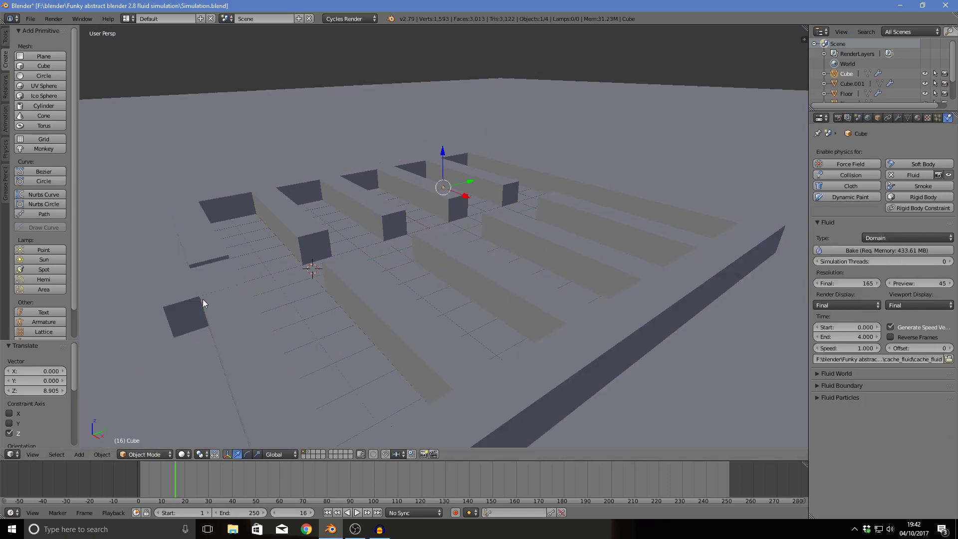
{"action": "left_click", "coordinate": [278, 480]}
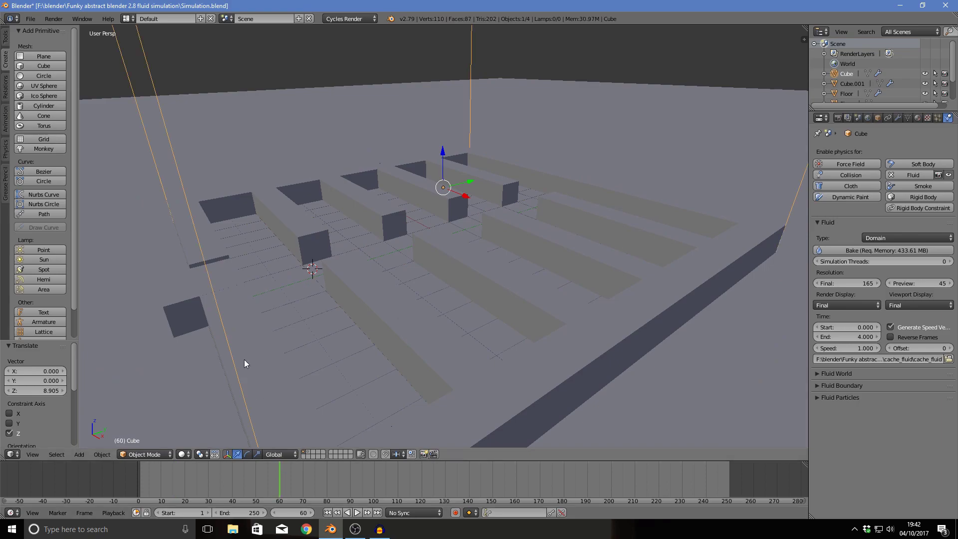
{"action": "left_click", "coordinate": [912, 248]}
{"action": "left_click", "coordinate": [140, 477]}
{"action": "key", "text": "alt+a"}
{"action": "left_click_drag", "start_coordinate": [142, 477], "coordinate": [151, 477]}
{"action": "key", "text": "alt+a"}
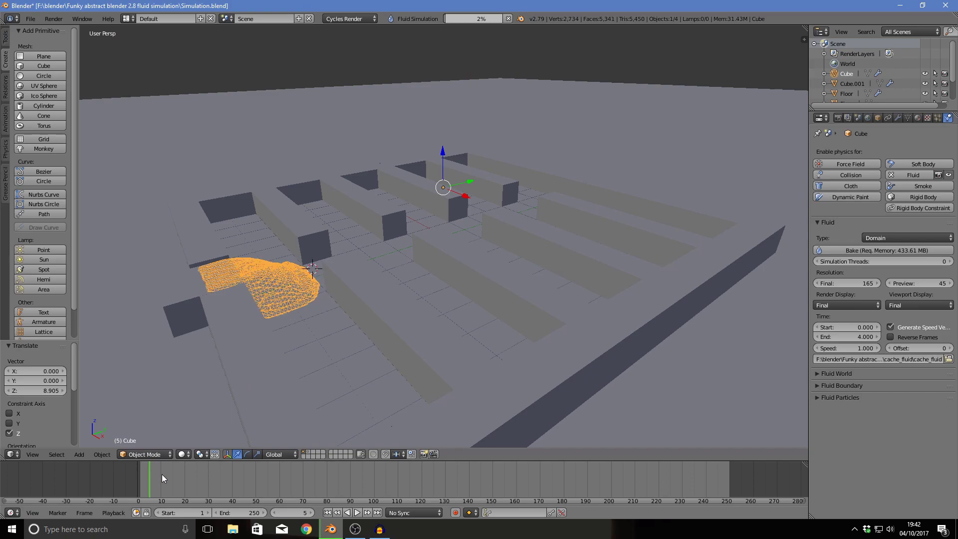
{"action": "left_click", "coordinate": [508, 19]}
Step: Move the domain cube down about 9.002 along Z
{"action": "scroll", "coordinate": [409, 280], "scroll_direction": "down", "scroll_amount": 4}
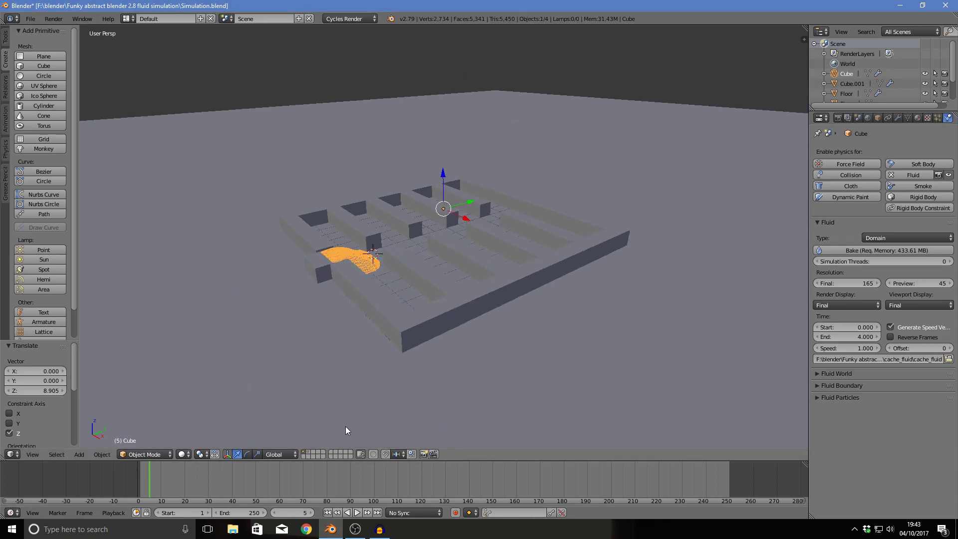
{"action": "key", "text": "g"}
{"action": "key", "text": "z"}
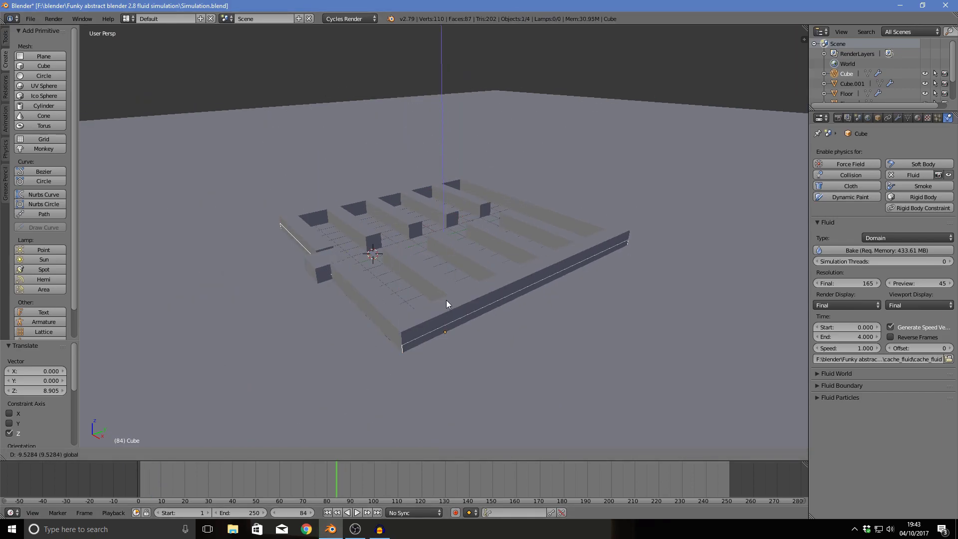
{"action": "left_click", "coordinate": [450, 293]}
{"action": "scroll", "coordinate": [466, 295], "scroll_direction": "up", "scroll_amount": 2}
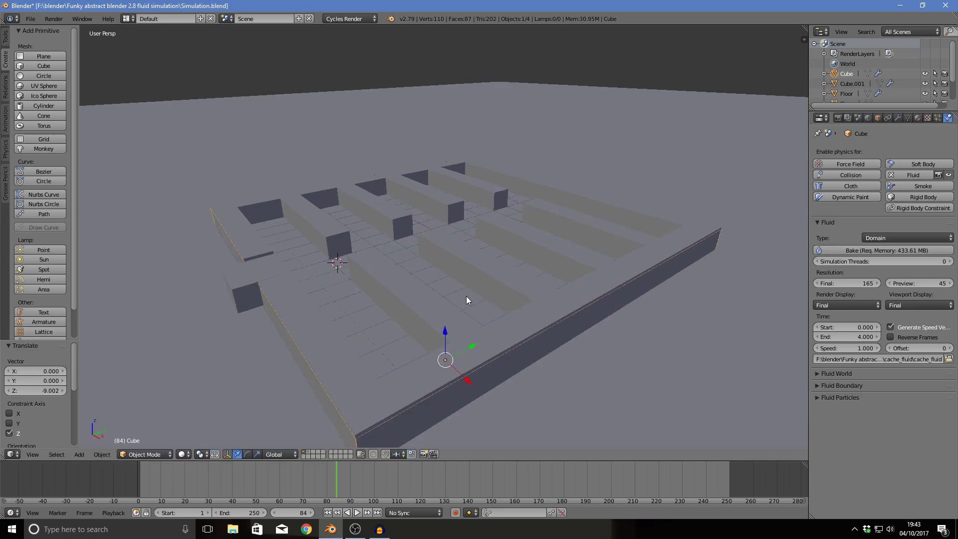
Step: Return the timeline to frame 0 and save the blend file
{"action": "left_click_drag", "start_coordinate": [213, 495], "coordinate": [112, 472]}
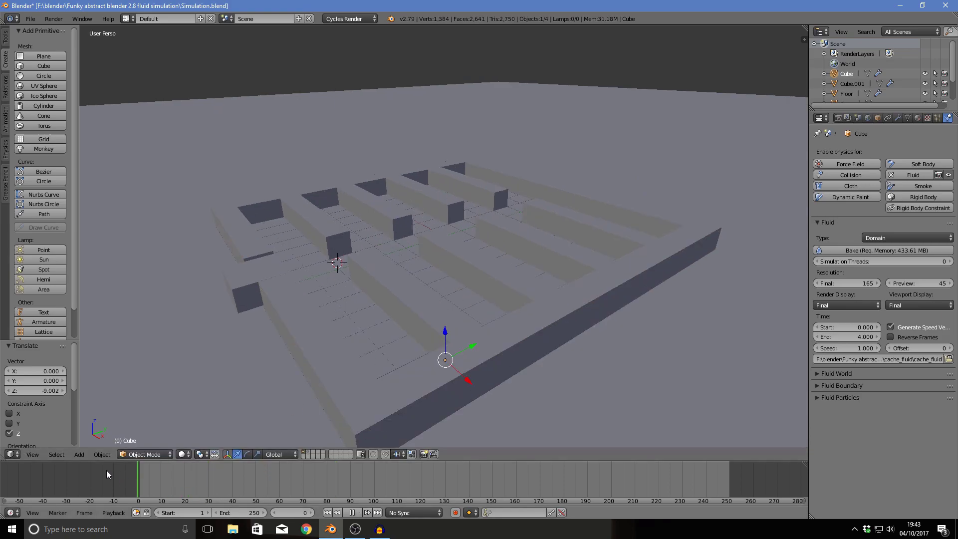
{"action": "left_click", "coordinate": [30, 19]}
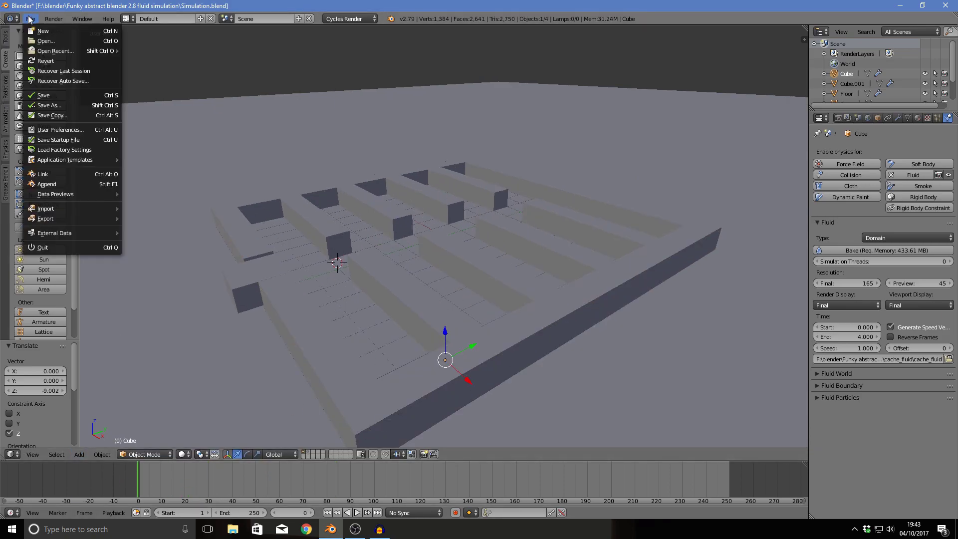
{"action": "left_click", "coordinate": [73, 95]}
{"action": "scroll", "coordinate": [428, 215], "scroll_direction": "up", "scroll_amount": 2}
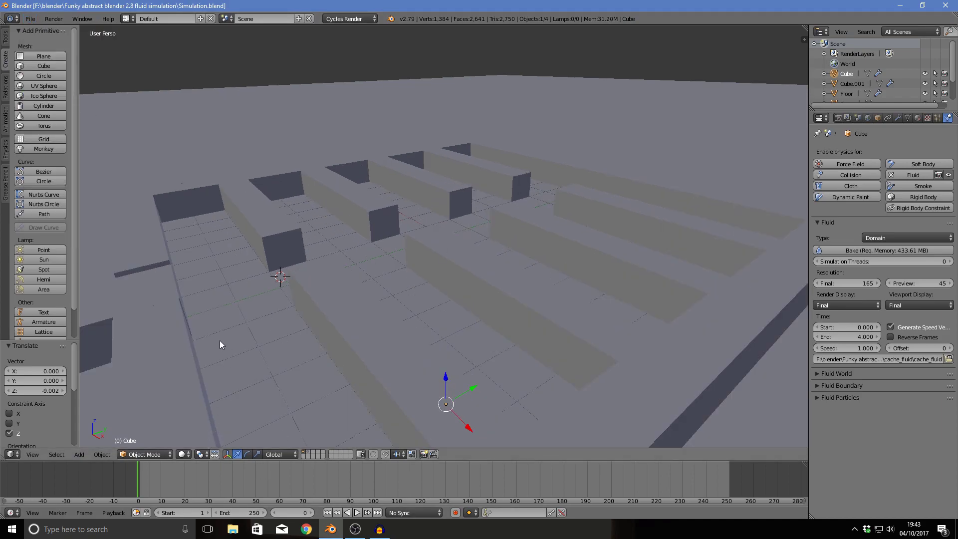
Step: Play the animation to preview the scene in motion, and select the fluid domain cube
{"action": "scroll", "coordinate": [219, 342], "scroll_direction": "down", "scroll_amount": 2}
{"action": "right_click", "coordinate": [191, 304]}
{"action": "scroll", "coordinate": [355, 348], "scroll_direction": "down", "scroll_amount": 3}
{"action": "key", "text": "alt+a"}
{"action": "right_click", "coordinate": [405, 338]}
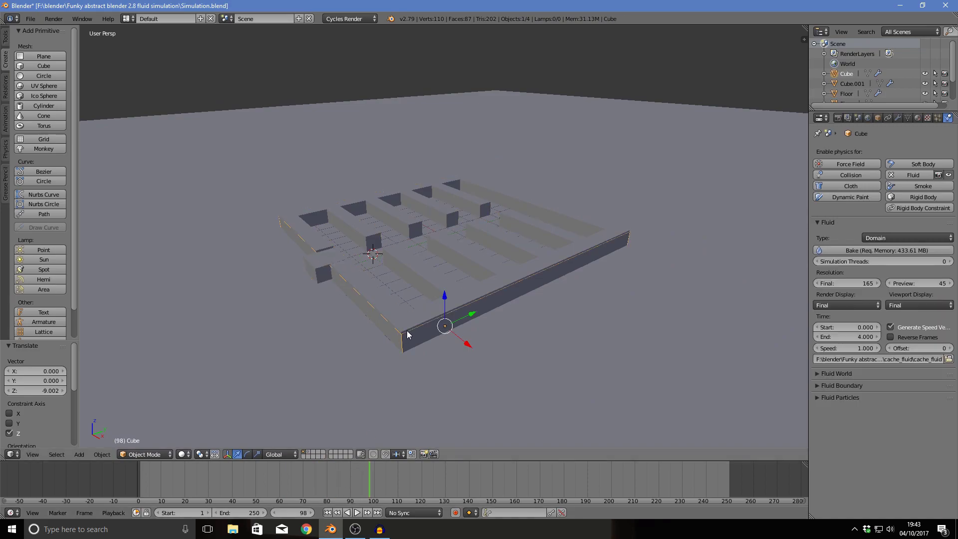
{"action": "scroll", "coordinate": [415, 339], "scroll_direction": "up", "scroll_amount": 3}
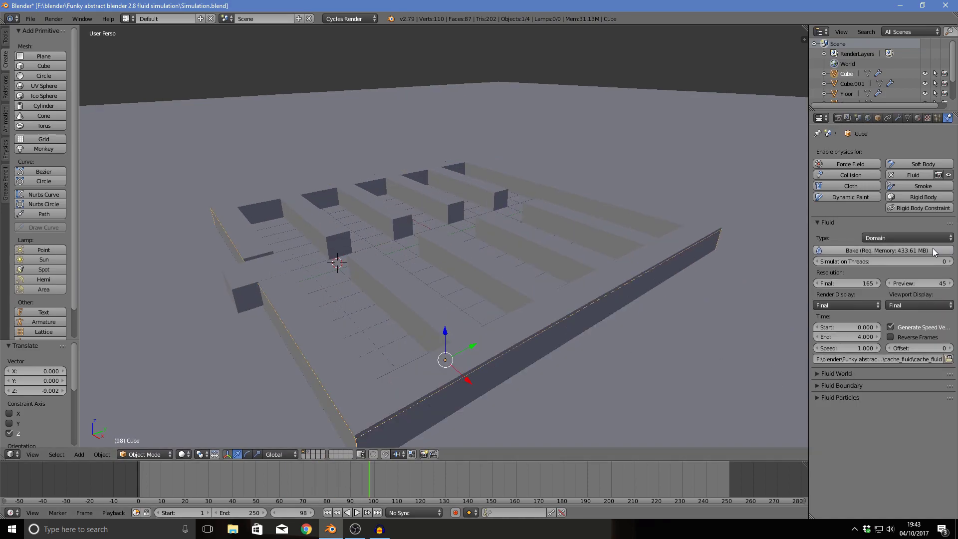
Step: Set the surface subdivisions in the domain's fluid boundary settings to 1
{"action": "left_click", "coordinate": [819, 374]}
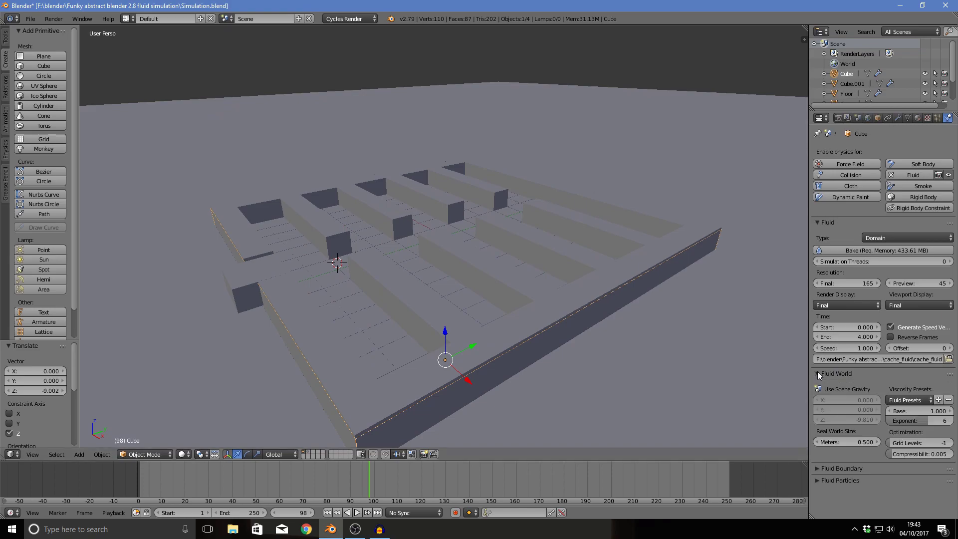
{"action": "left_click", "coordinate": [847, 374]}
{"action": "left_click", "coordinate": [840, 386]}
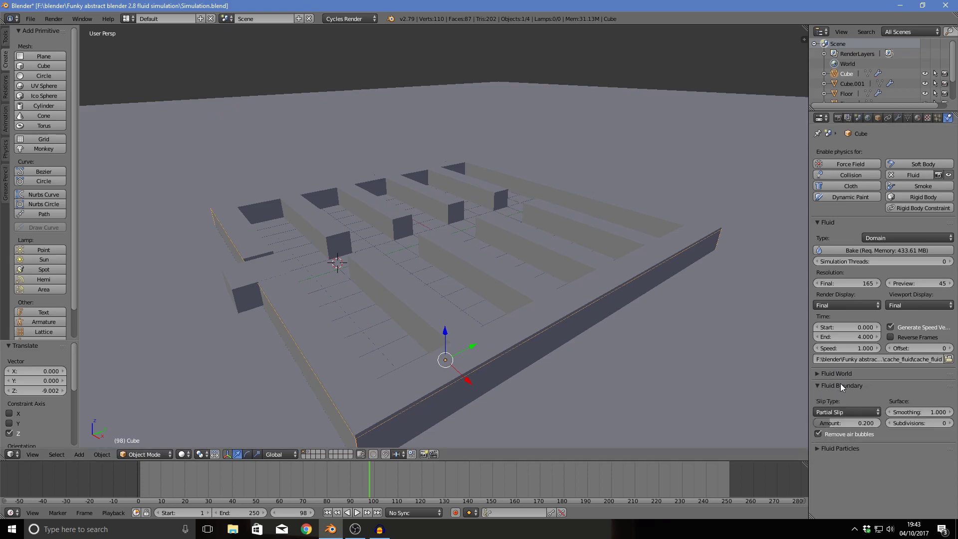
{"action": "left_click", "coordinate": [925, 423]}
{"action": "type", "text": "1"}
{"action": "key", "text": "Return"}
Step: Save the blend file with the timeline at frame 0 and bake the domain's fluid simulation
{"action": "left_click", "coordinate": [146, 491]}
{"action": "key", "text": "alt+a"}
{"action": "key", "text": "Escape"}
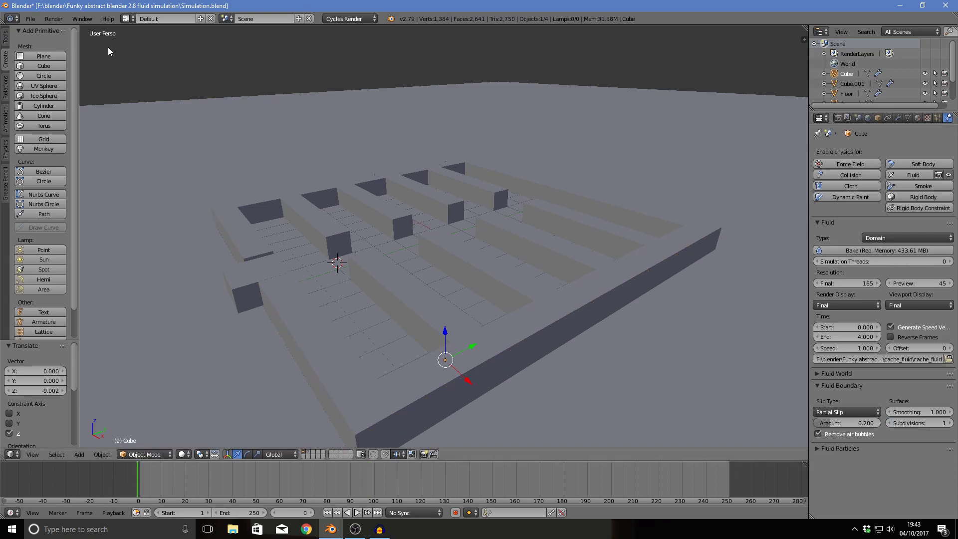
{"action": "left_click", "coordinate": [30, 19]}
{"action": "left_click", "coordinate": [64, 93]}
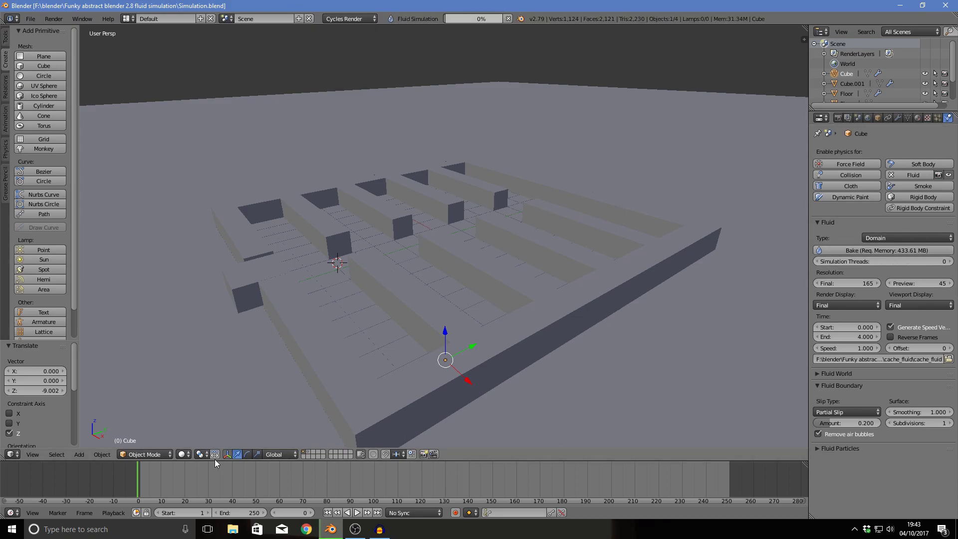
Step: Examine the baked fluid at frame 5 and set the domain's viewport display to Preview
{"action": "key", "text": "alt+a"}
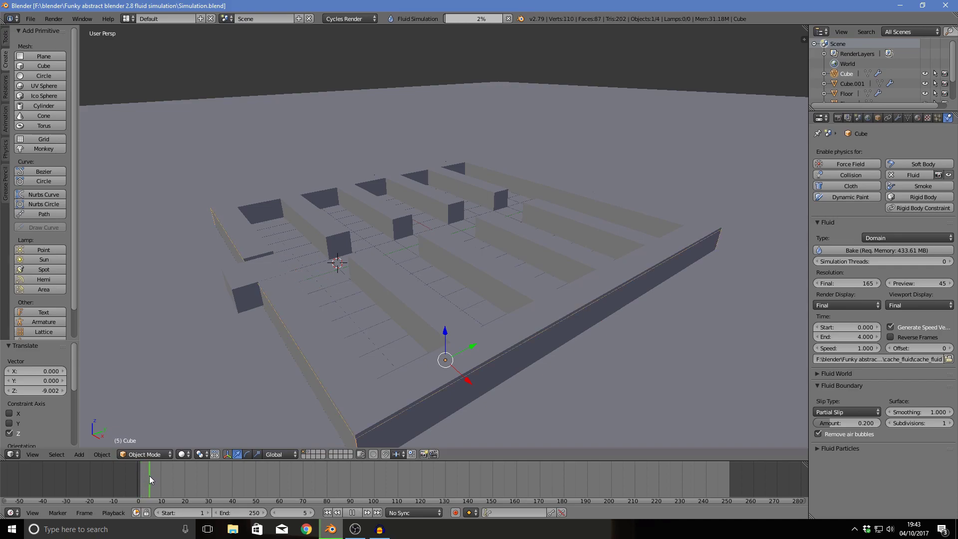
{"action": "key", "text": "alt+a"}
{"action": "middle_click_drag", "start_coordinate": [359, 359], "coordinate": [279, 349]}
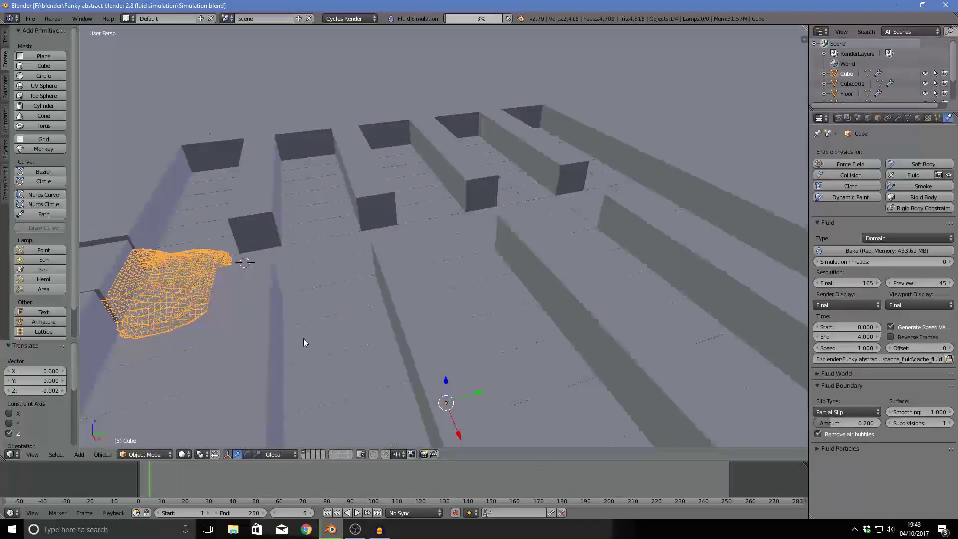
{"action": "left_click", "coordinate": [919, 305]}
{"action": "left_click", "coordinate": [918, 283]}
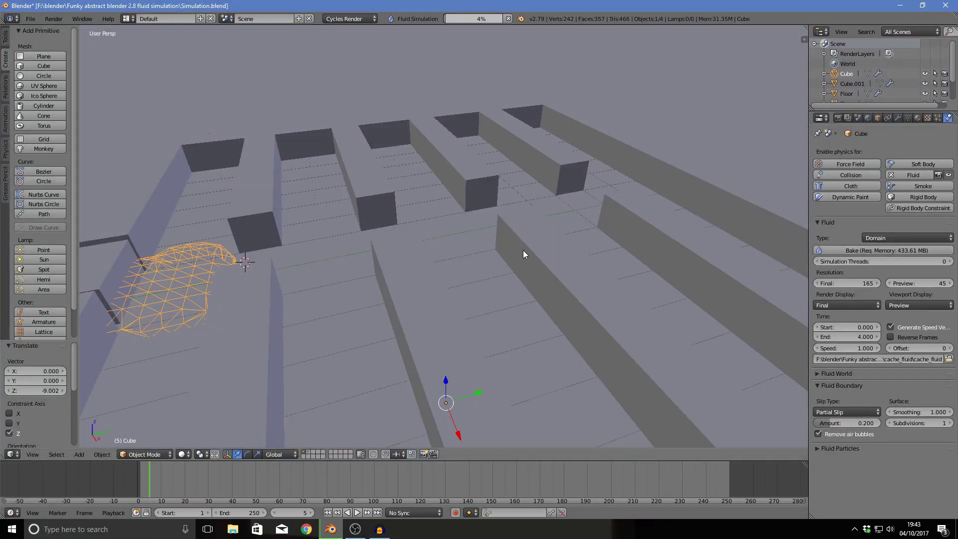
Step: Add a new material to the domain cube and name it water
{"action": "left_click", "coordinate": [922, 120]}
{"action": "left_click", "coordinate": [876, 184]}
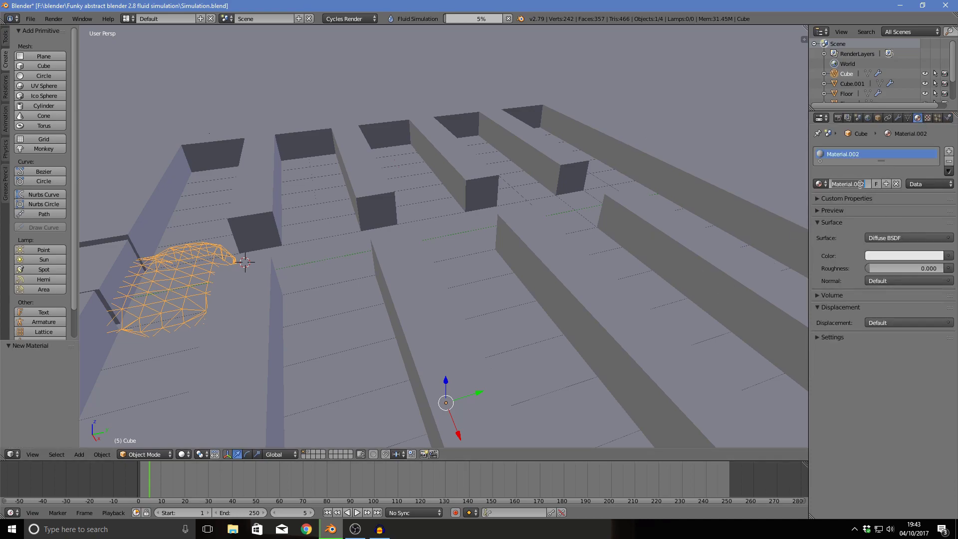
{"action": "left_click", "coordinate": [860, 184]}
{"action": "key", "text": "BackSpace"}
{"action": "type", "text": "water"}
{"action": "key", "text": "Return"}
Step: Set the water material's surface to a Mix Shader combining Glossy BSDF and Emission
{"action": "left_click", "coordinate": [901, 238]}
{"action": "left_click", "coordinate": [859, 370]}
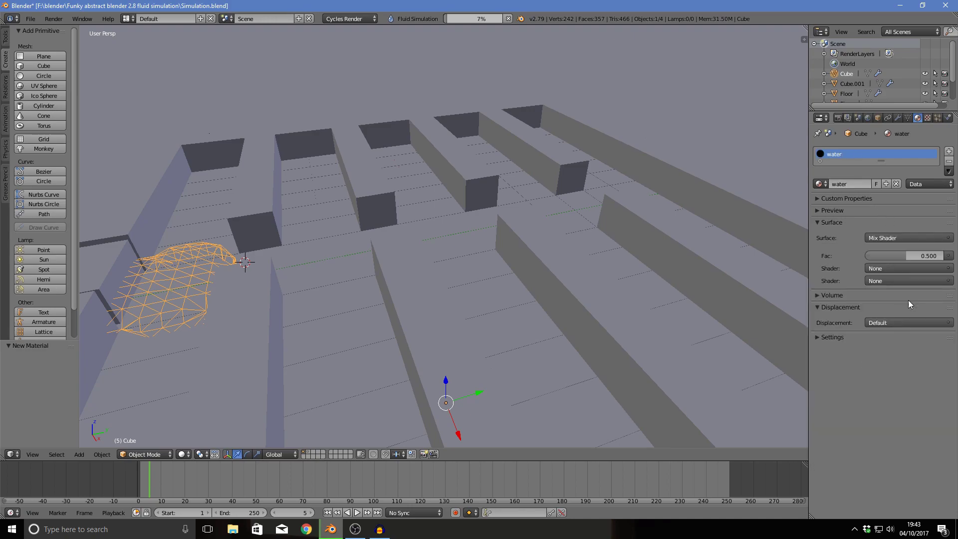
{"action": "left_click", "coordinate": [915, 268]}
{"action": "left_click", "coordinate": [909, 126]}
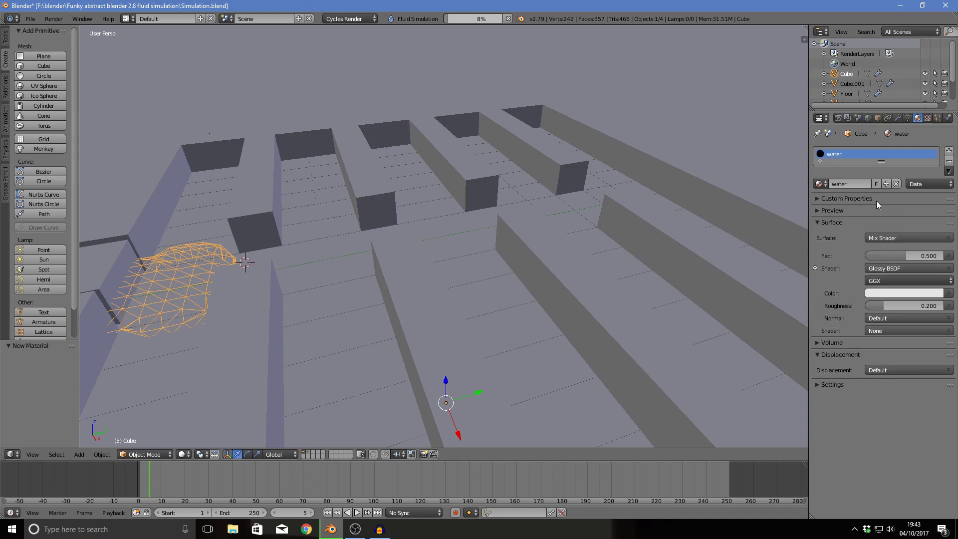
{"action": "left_click", "coordinate": [901, 331]}
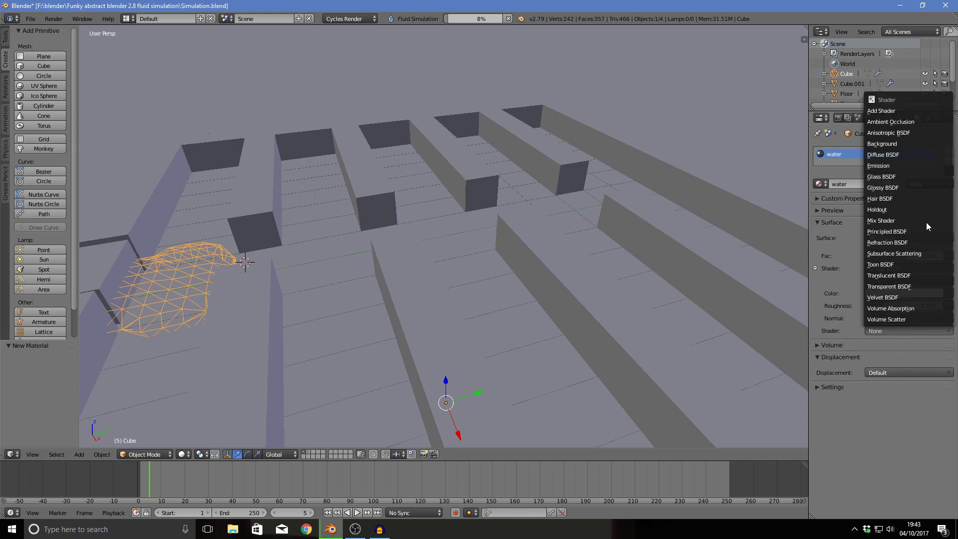
{"action": "left_click", "coordinate": [915, 163]}
{"action": "left_click", "coordinate": [894, 342]}
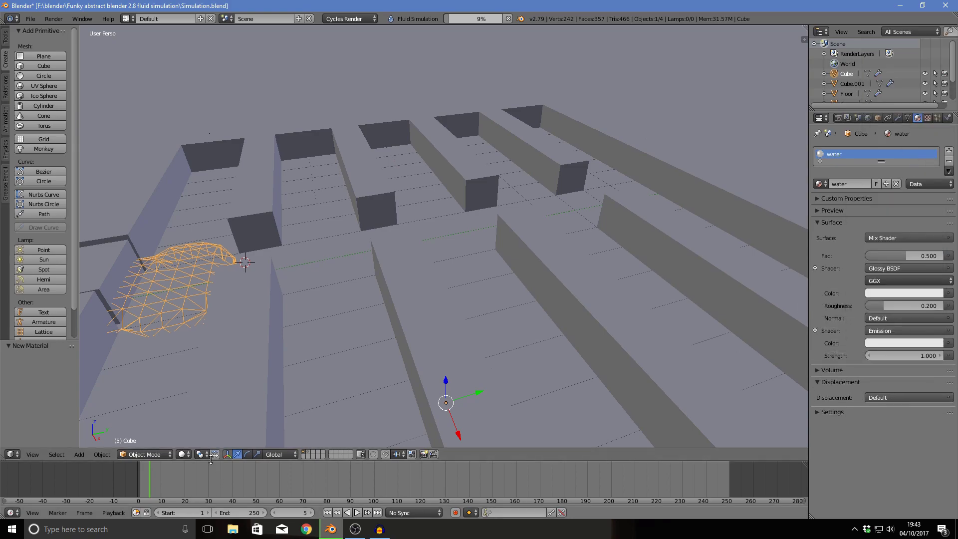
Step: Display the viewport in Rendered shading and change the water material's Emission colour to light orange
{"action": "left_click", "coordinate": [182, 454]}
{"action": "left_click", "coordinate": [209, 383]}
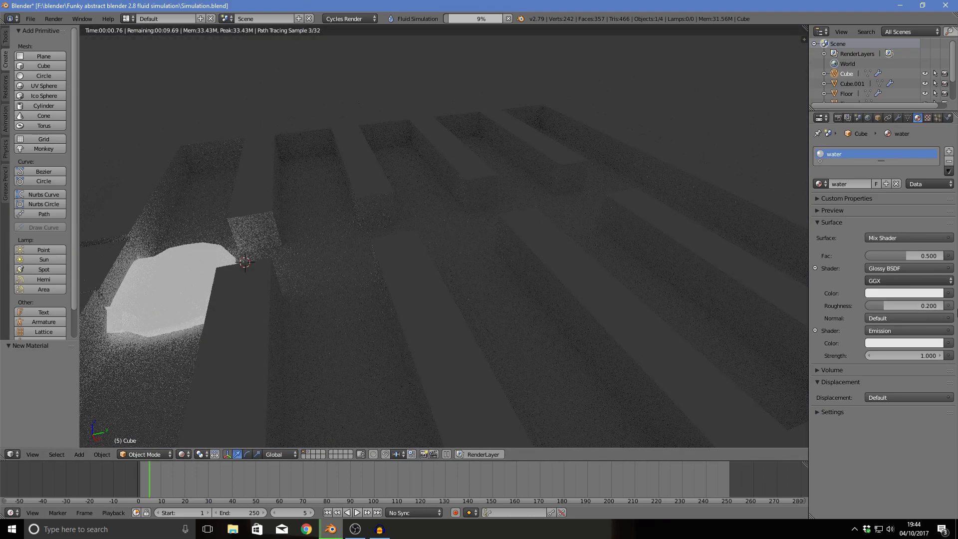
{"action": "left_click", "coordinate": [897, 343]}
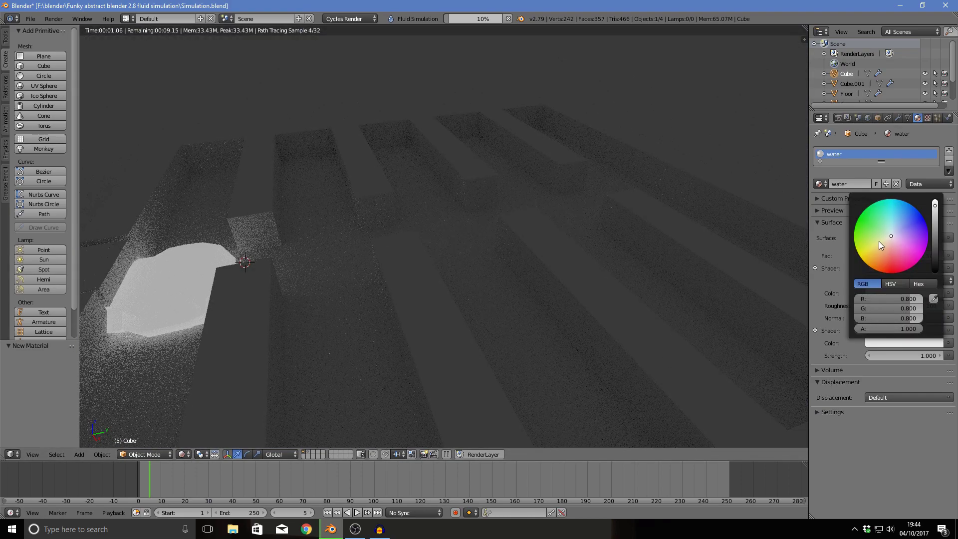
{"action": "left_click_drag", "start_coordinate": [887, 251], "coordinate": [877, 257]}
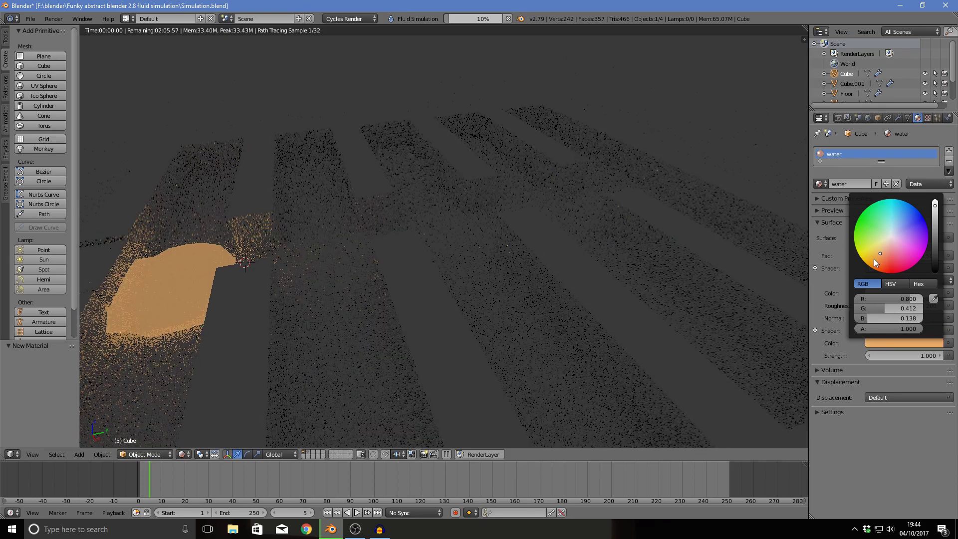
{"action": "left_click", "coordinate": [888, 343]}
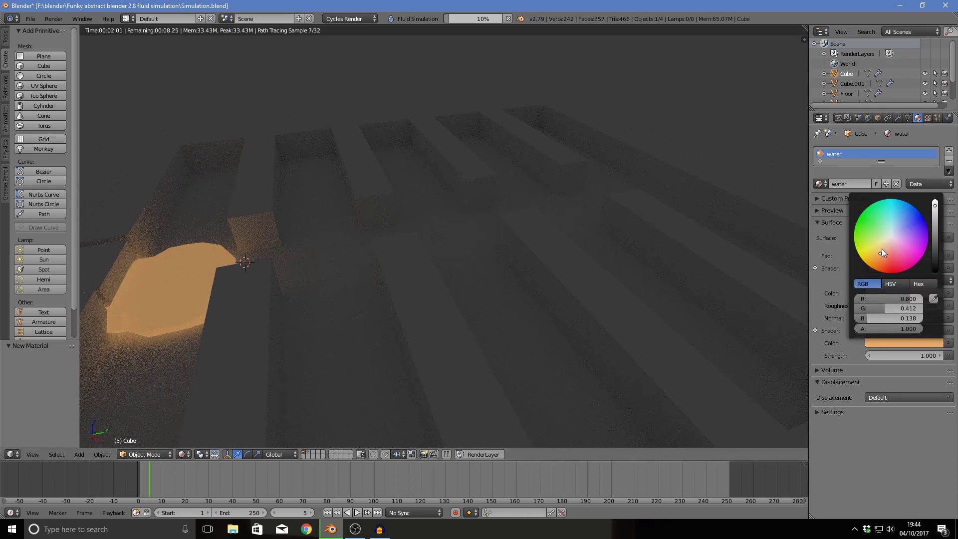
{"action": "left_click_drag", "start_coordinate": [881, 253], "coordinate": [883, 253]}
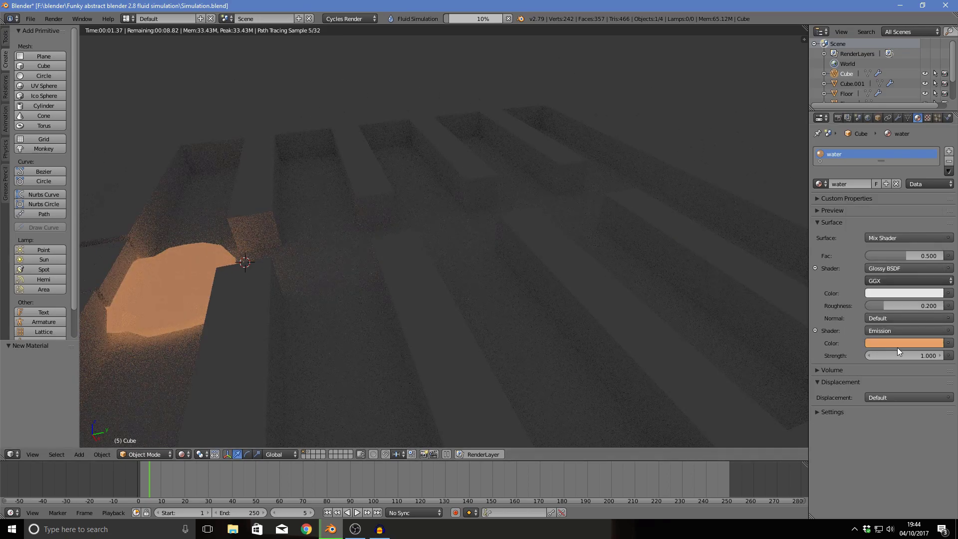
Step: Soften the Emission colour to a peach orange and give the Glossy BSDF the same colour
{"action": "left_click", "coordinate": [887, 341]}
{"action": "left_click", "coordinate": [885, 251]}
{"action": "left_click_drag", "start_coordinate": [909, 307], "coordinate": [905, 295]}
{"action": "middle_click_drag", "start_coordinate": [222, 362], "coordinate": [178, 374]}
{"action": "middle_click_drag", "start_coordinate": [274, 367], "coordinate": [176, 474]}
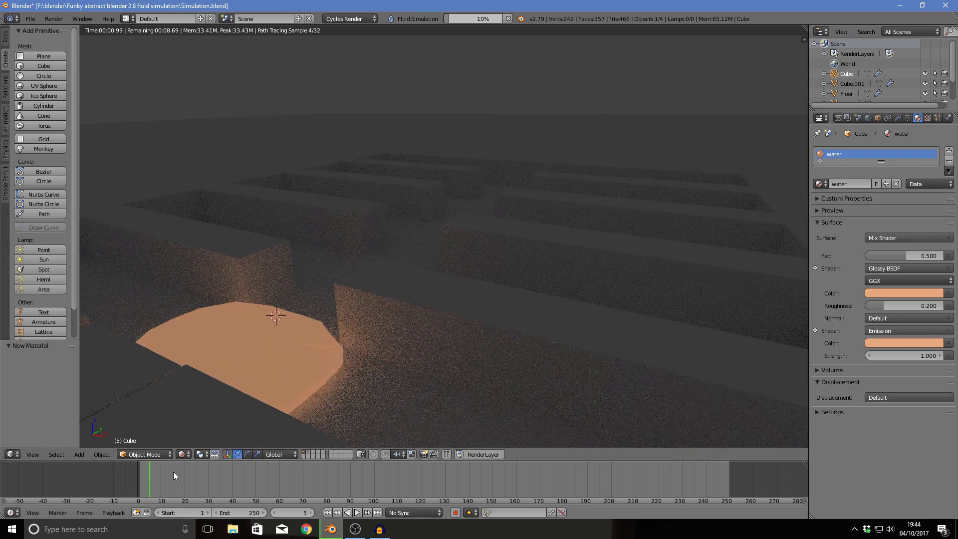
Step: Move the timeline to frame 12 and set the domain's viewport display to Final
{"action": "left_click_drag", "start_coordinate": [151, 476], "coordinate": [167, 477]}
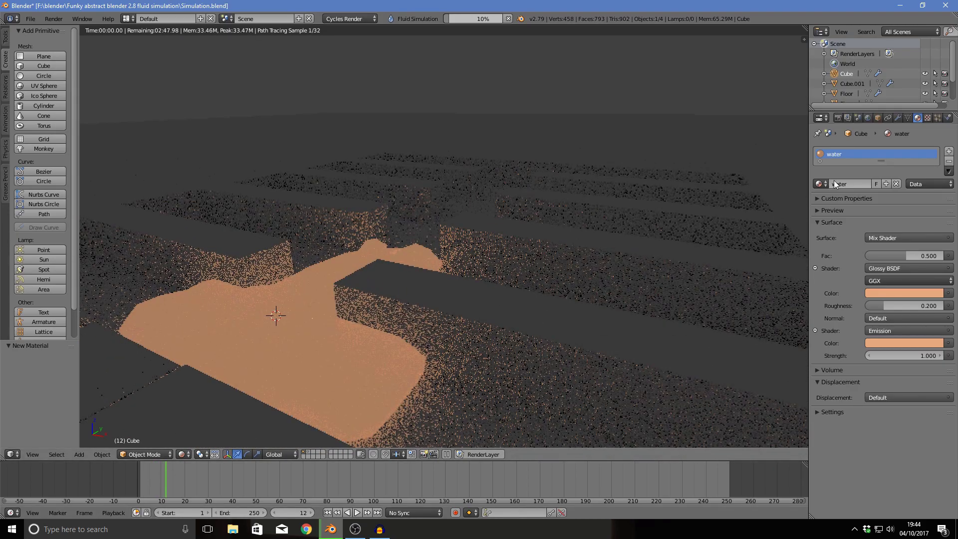
{"action": "left_click", "coordinate": [948, 118]}
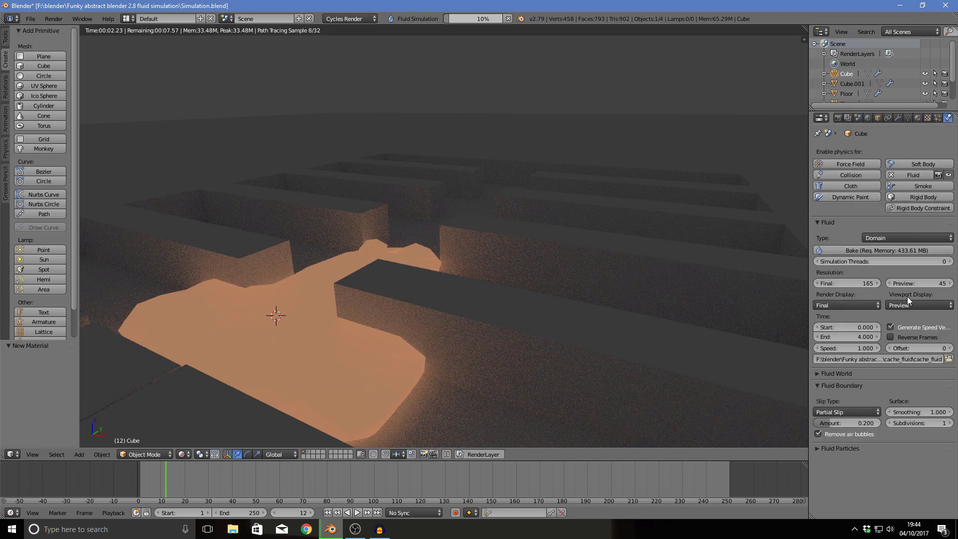
{"action": "left_click", "coordinate": [914, 301]}
{"action": "left_click", "coordinate": [919, 272]}
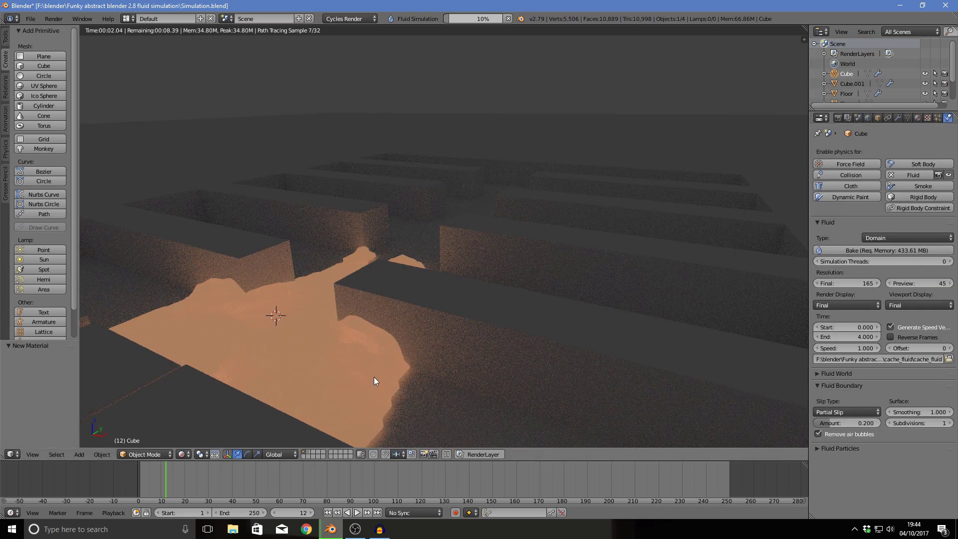
{"action": "middle_click_drag", "start_coordinate": [290, 405], "coordinate": [374, 357]}
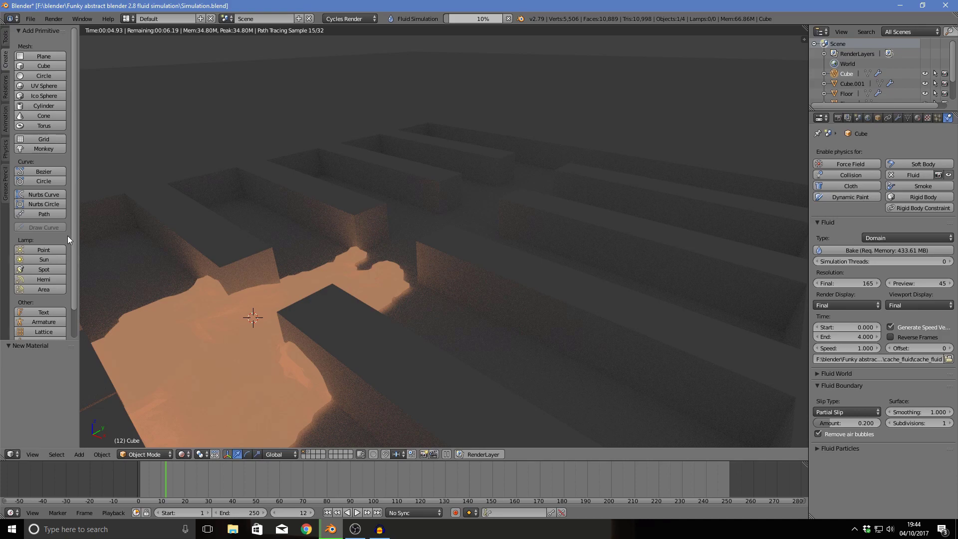
Step: Apply smooth shading to the fluid domain object
{"action": "scroll", "coordinate": [67, 235], "scroll_direction": "down", "scroll_amount": 2}
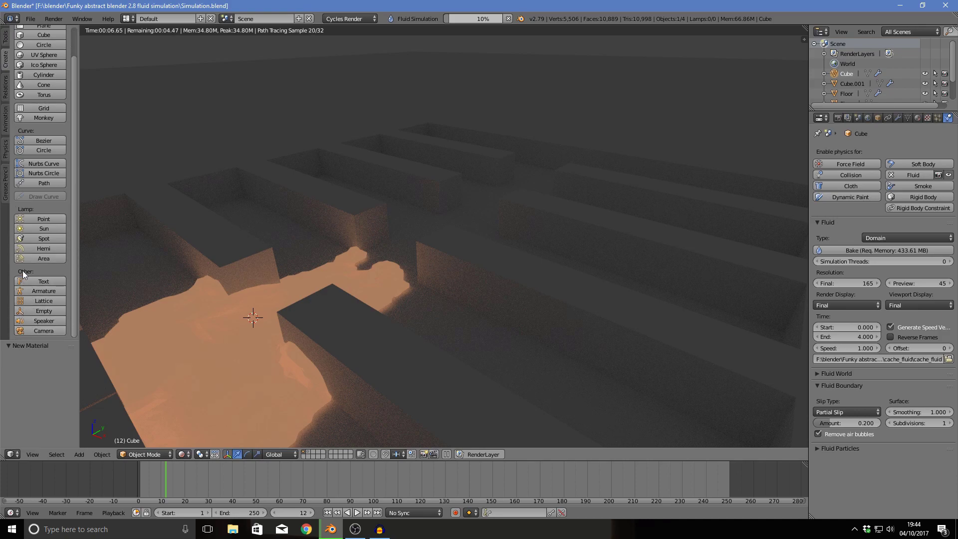
{"action": "left_click", "coordinate": [6, 36]}
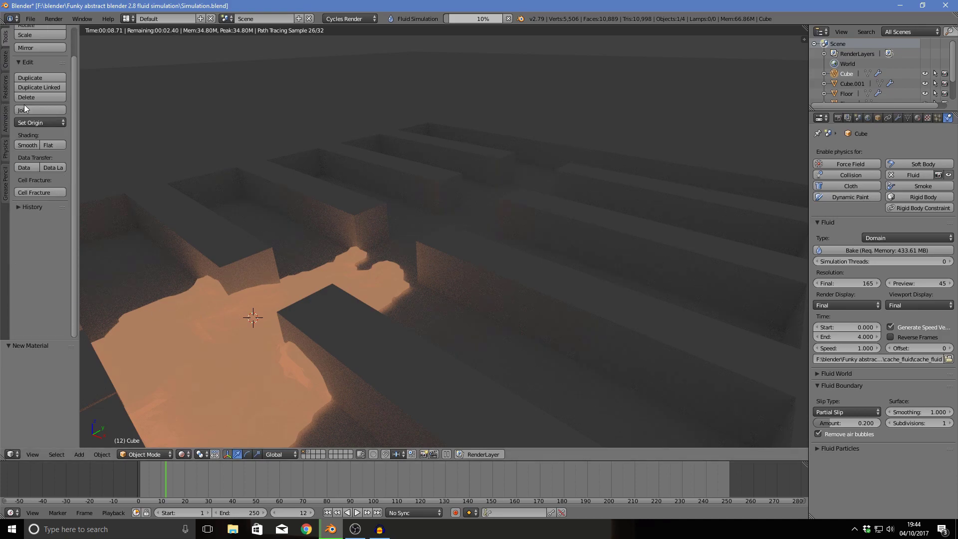
{"action": "left_click", "coordinate": [202, 350]}
{"action": "right_click", "coordinate": [203, 350]}
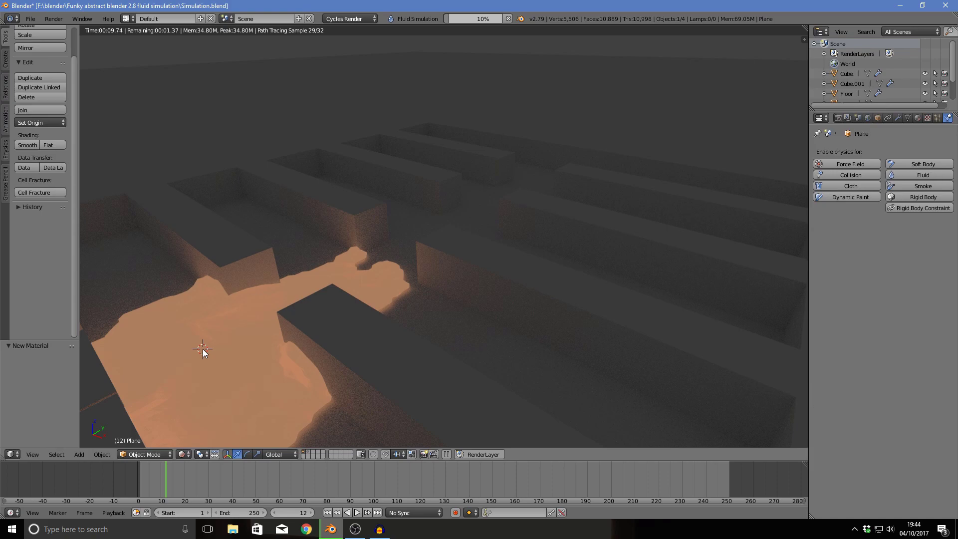
{"action": "right_click", "coordinate": [219, 318]}
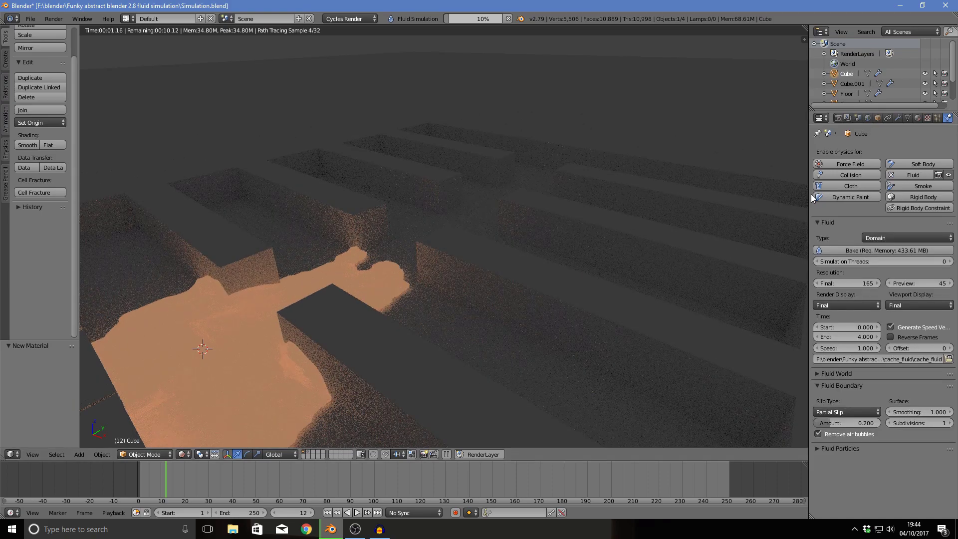
{"action": "scroll", "coordinate": [516, 278], "scroll_direction": "down", "scroll_amount": 5}
{"action": "scroll", "coordinate": [511, 277], "scroll_direction": "up", "scroll_amount": 3}
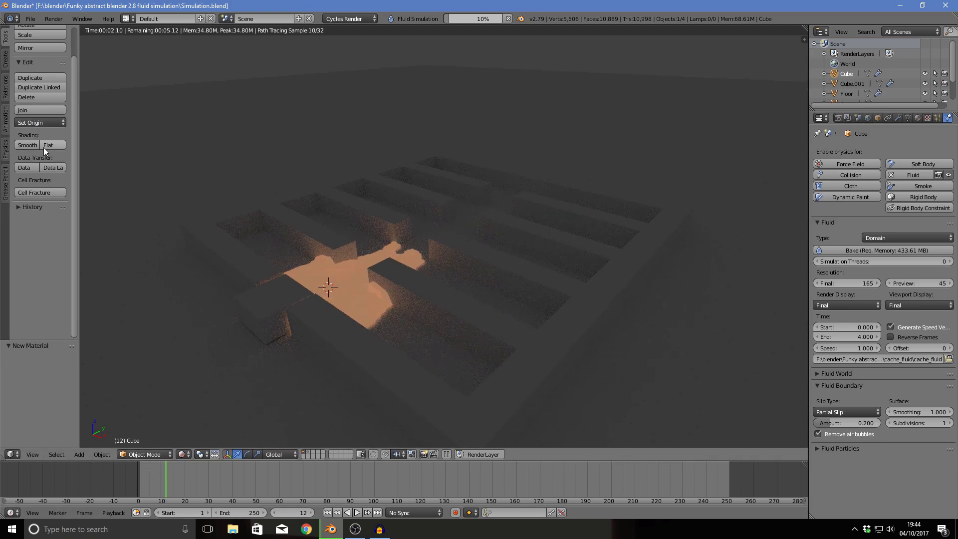
{"action": "left_click", "coordinate": [29, 145]}
Step: Examine the smoothed fluid mesh up close in Solid and Rendered viewport shading
{"action": "left_click", "coordinate": [183, 454]}
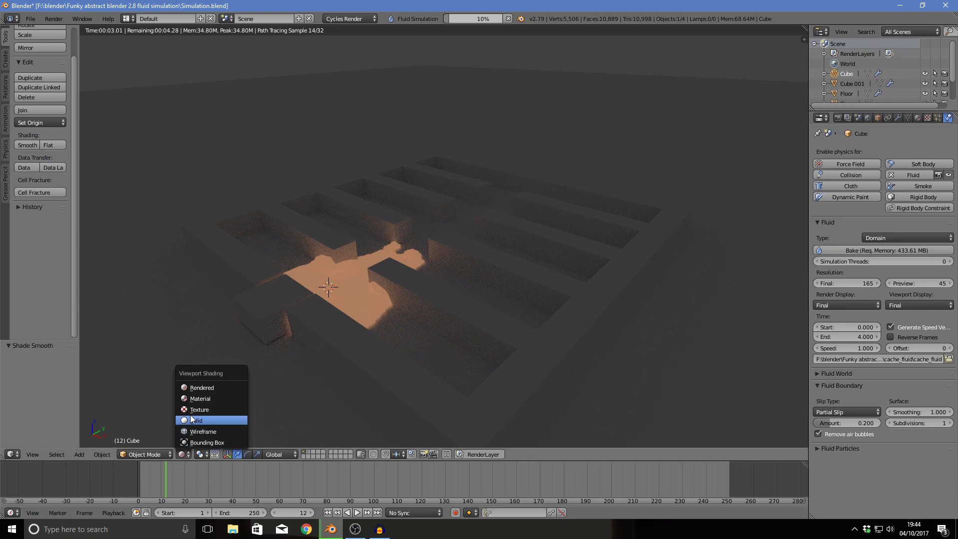
{"action": "left_click", "coordinate": [191, 417]}
{"action": "scroll", "coordinate": [220, 407], "scroll_direction": "up", "scroll_amount": 4}
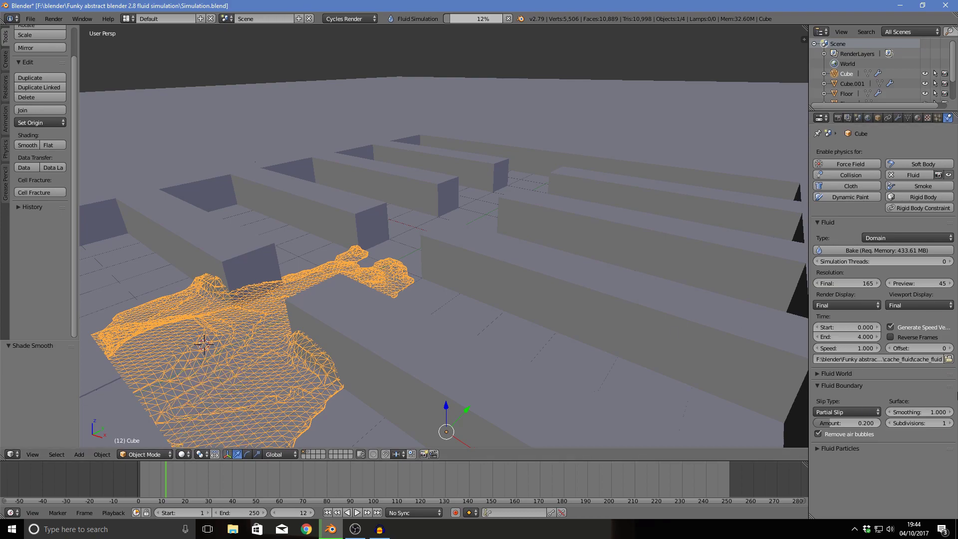
{"action": "left_click", "coordinate": [181, 455]}
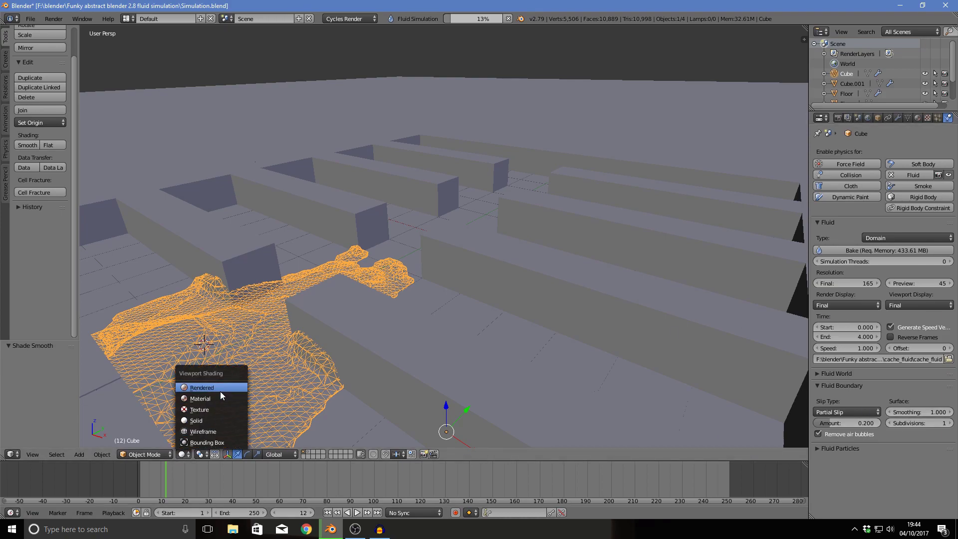
{"action": "left_click", "coordinate": [221, 389]}
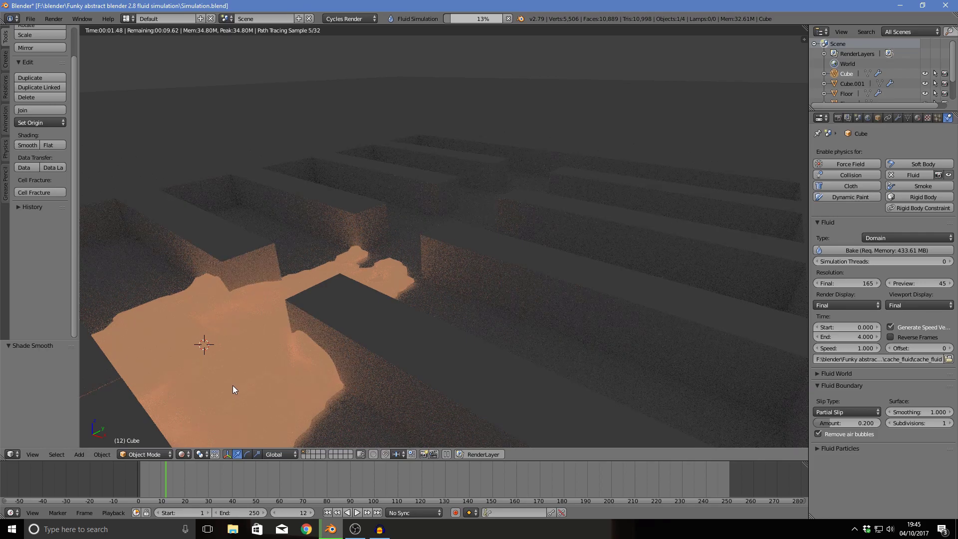
{"action": "scroll", "coordinate": [215, 388], "scroll_direction": "up", "scroll_amount": 3}
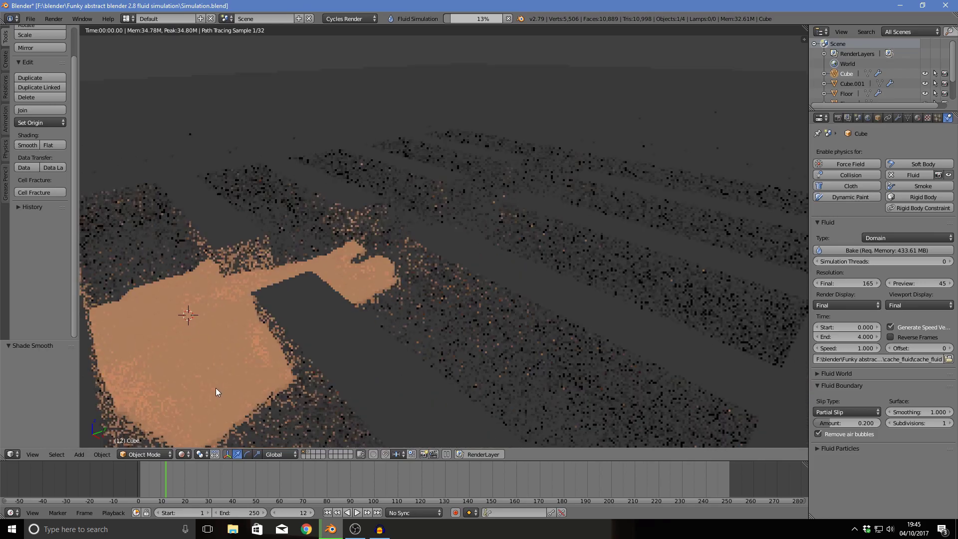
Step: Return the viewport to Solid shading and move the timeline to frame 34
{"action": "left_click", "coordinate": [181, 455]}
{"action": "left_click_drag", "start_coordinate": [159, 483], "coordinate": [218, 478]}
{"action": "mouse_move", "coordinate": [340, 260]}
{"action": "middle_mouse_down"}
{"action": "mouse_move", "coordinate": [320, 220]}
{"action": "mouse_move", "coordinate": [296, 206]}
{"action": "mouse_move", "coordinate": [309, 205]}
{"action": "middle_mouse_up"}
Step: Preview the fluid and slotted floor in Rendered viewport shading, and switch back to Solid
{"action": "left_click", "coordinate": [183, 454]}
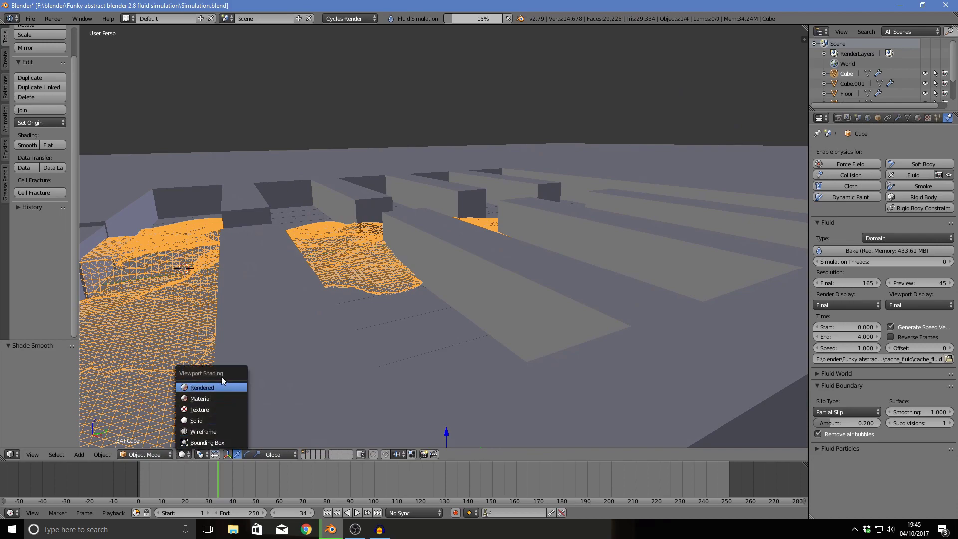
{"action": "left_click", "coordinate": [221, 386]}
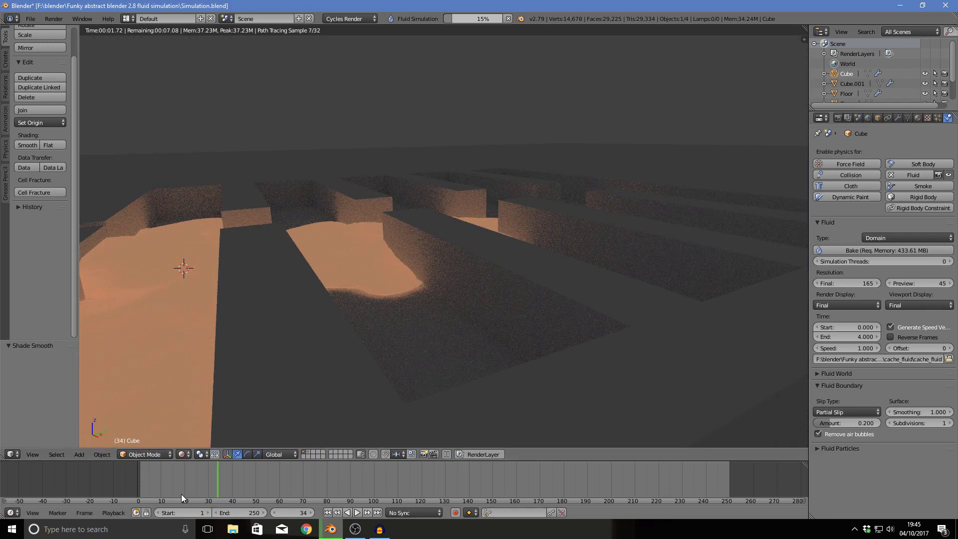
{"action": "left_click", "coordinate": [180, 454]}
{"action": "left_click", "coordinate": [202, 420]}
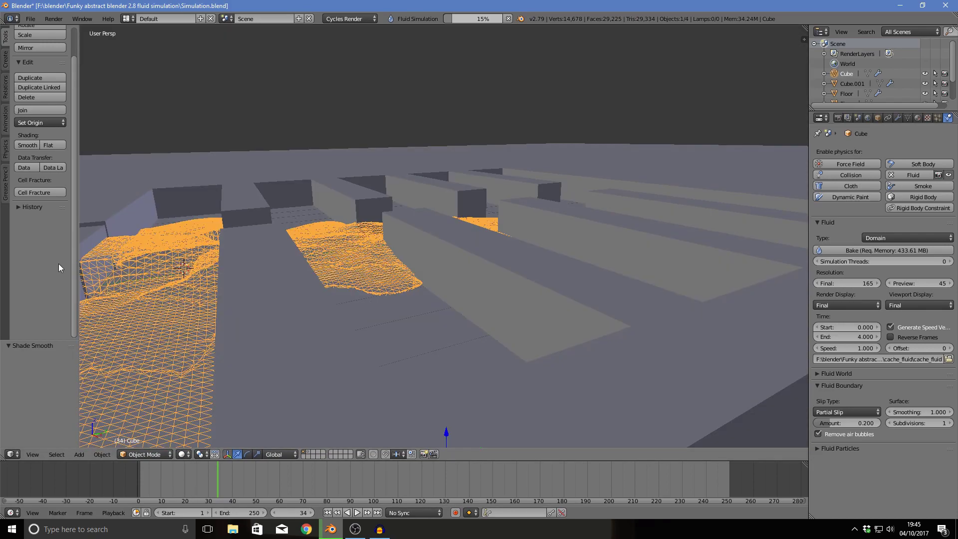
Step: Add a camera to the scene
{"action": "left_click", "coordinate": [5, 59]}
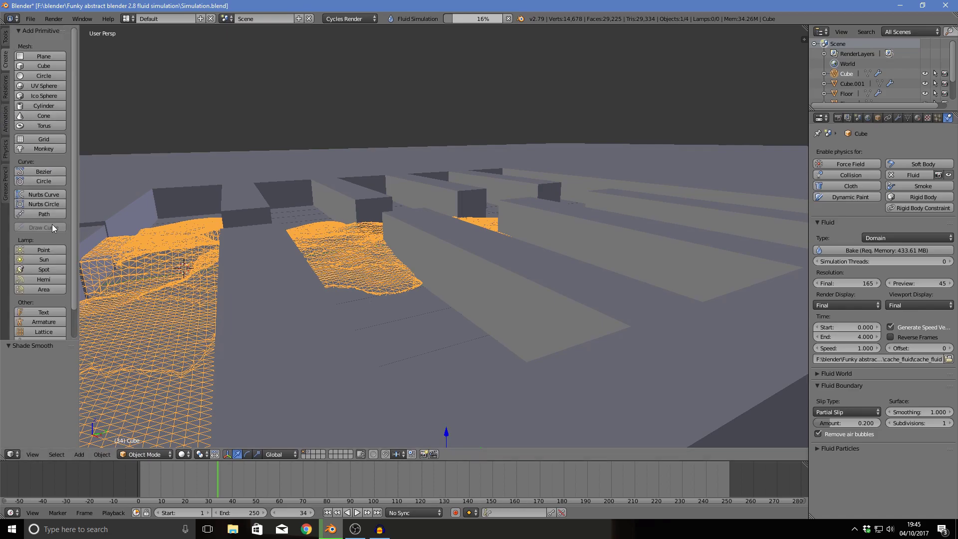
{"action": "scroll", "coordinate": [47, 259], "scroll_direction": "down", "scroll_amount": 2}
{"action": "left_click", "coordinate": [41, 331]}
Step: Align the camera to a raised view over the slotted floor and refine its framing around the fluid with fly navigation
{"action": "middle_click_drag", "start_coordinate": [389, 290], "coordinate": [343, 286]}
{"action": "scroll", "coordinate": [381, 295], "scroll_direction": "down", "scroll_amount": 3}
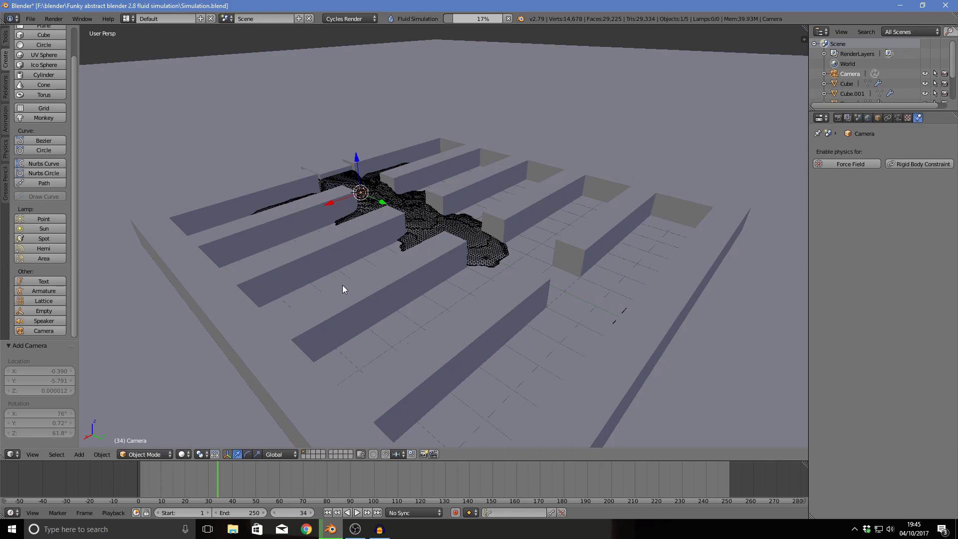
{"action": "key", "text": "ctrl+alt+KP_0"}
{"action": "scroll", "coordinate": [366, 295], "scroll_direction": "up", "scroll_amount": 3}
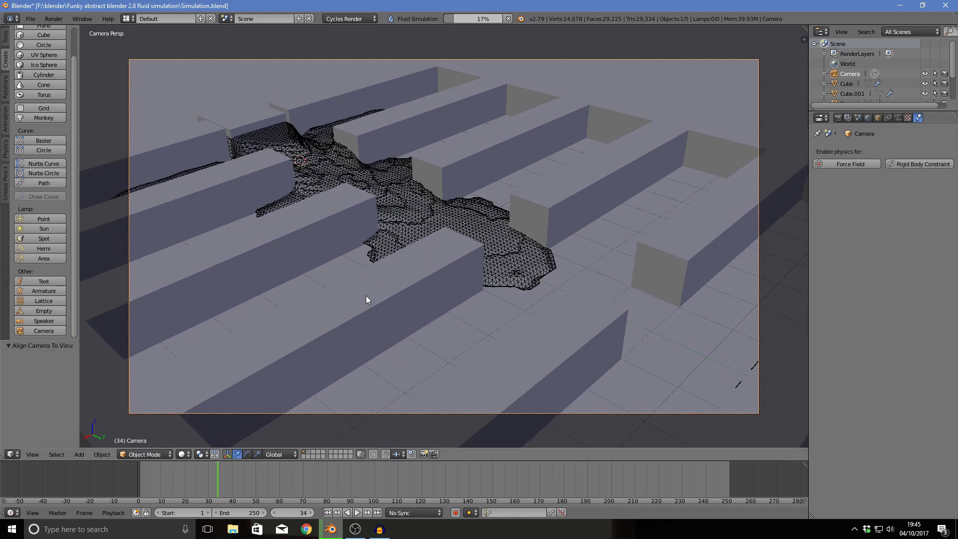
{"action": "key", "text": "shift+f"}
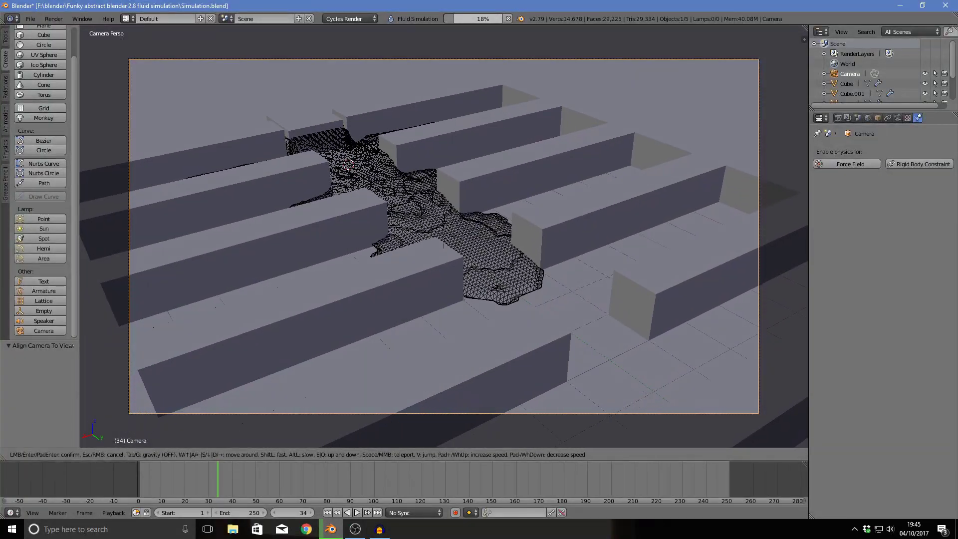
{"action": "left_click", "coordinate": [455, 251]}
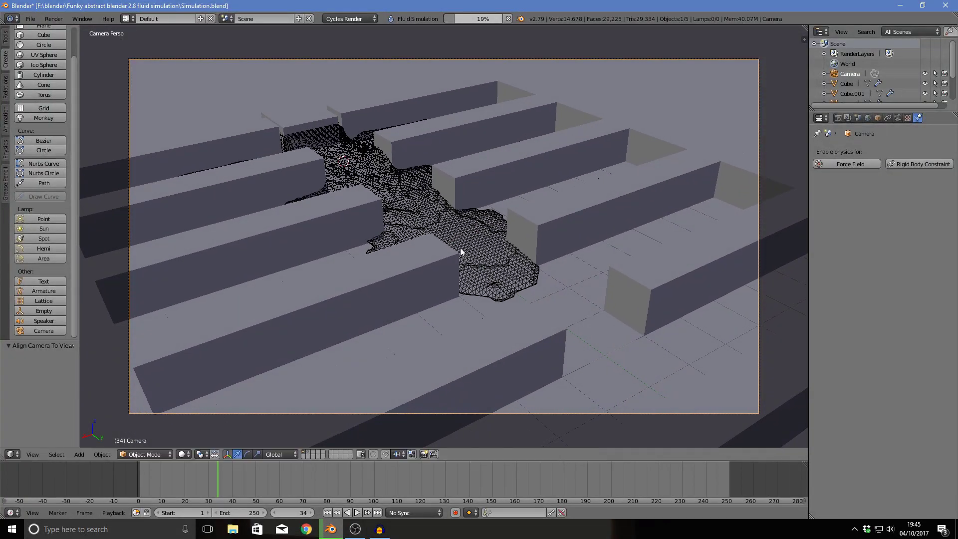
Step: Snap the 3D cursor to the scene centre and add a Plain Axes empty there
{"action": "key", "text": "shift+s"}
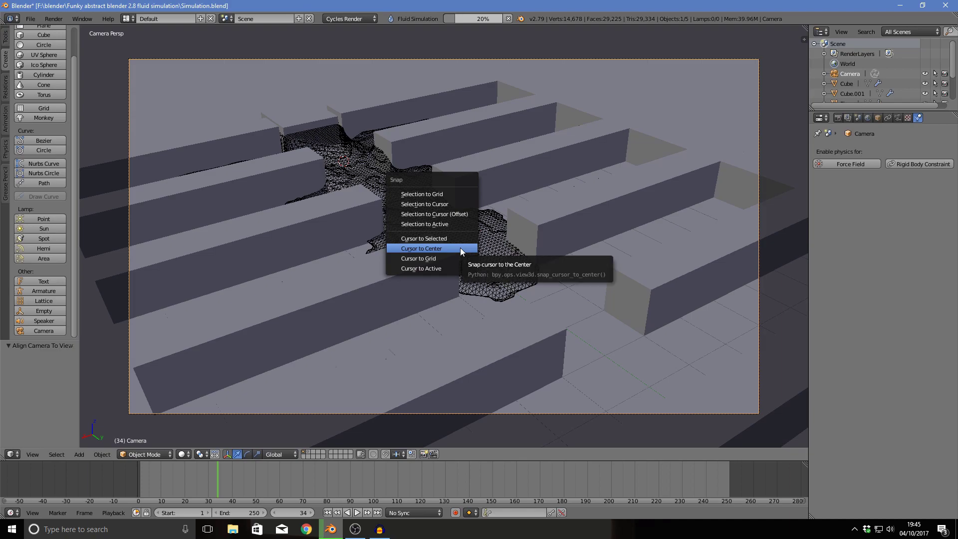
{"action": "left_click", "coordinate": [460, 248]}
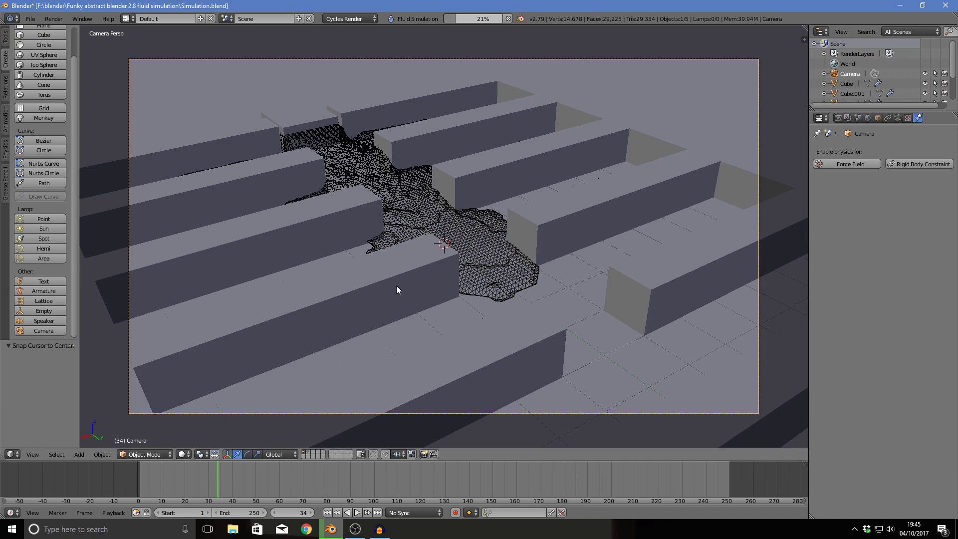
{"action": "key", "text": "shift+a"}
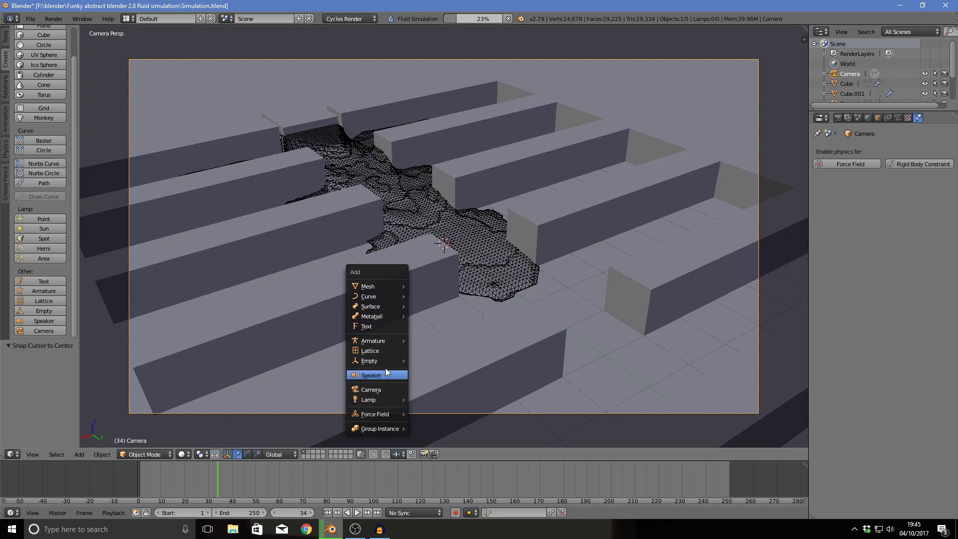
{"action": "mouse_move", "coordinate": [386, 362]}
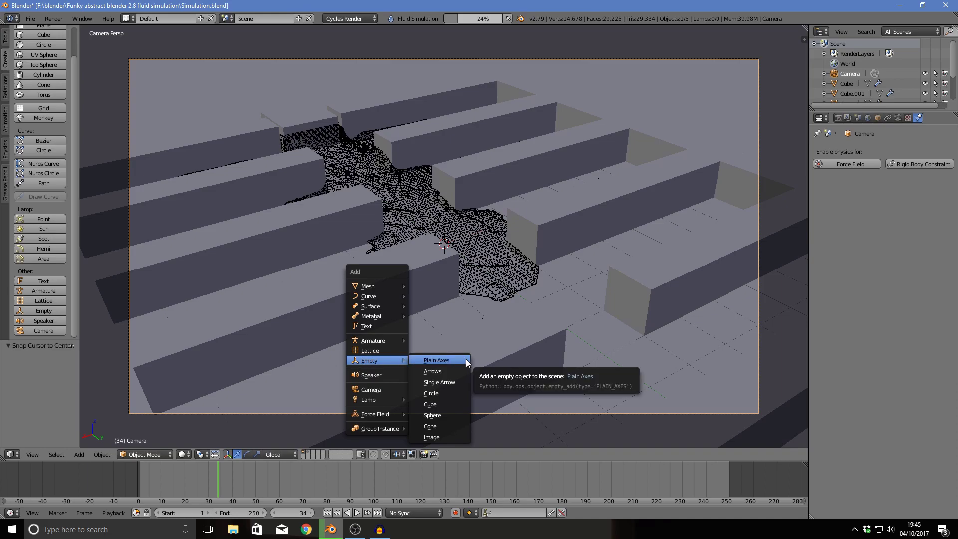
{"action": "left_click", "coordinate": [453, 362]}
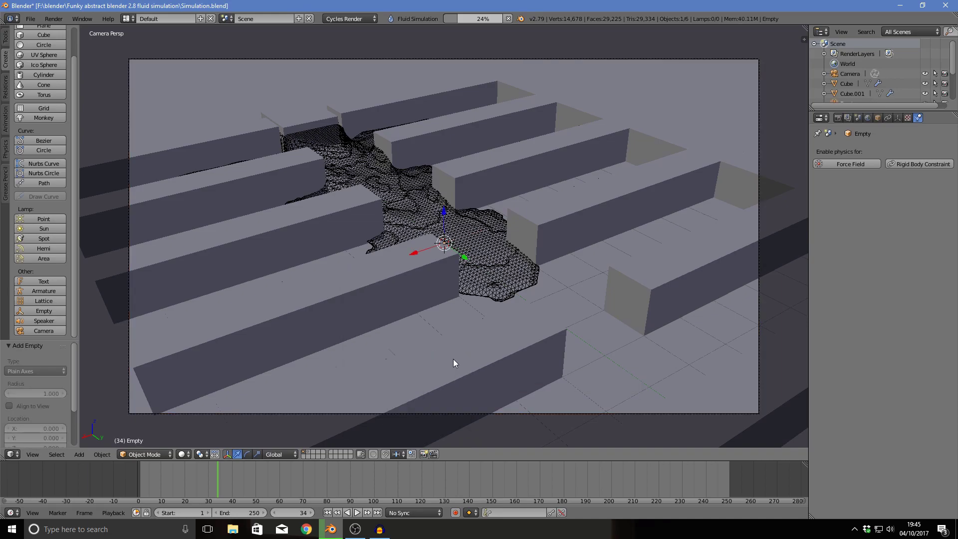
Step: Rename the new empty as zomm
{"action": "scroll", "coordinate": [453, 359], "scroll_direction": "up", "scroll_amount": 5}
{"action": "scroll", "coordinate": [453, 359], "scroll_direction": "down", "scroll_amount": 7}
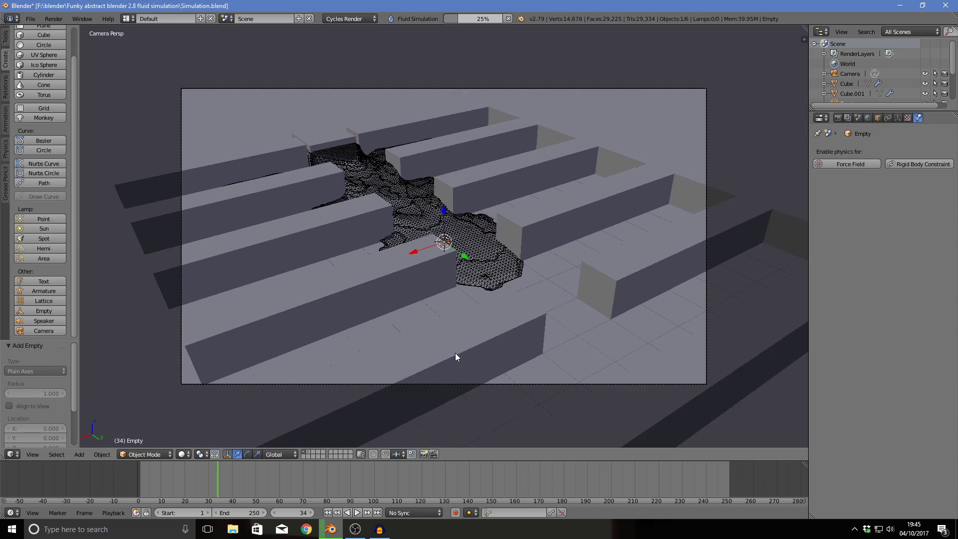
{"action": "scroll", "coordinate": [455, 352], "scroll_direction": "up", "scroll_amount": 4}
{"action": "scroll", "coordinate": [792, 172], "scroll_direction": "down", "scroll_amount": 4}
{"action": "scroll", "coordinate": [878, 89], "scroll_direction": "down", "scroll_amount": 3}
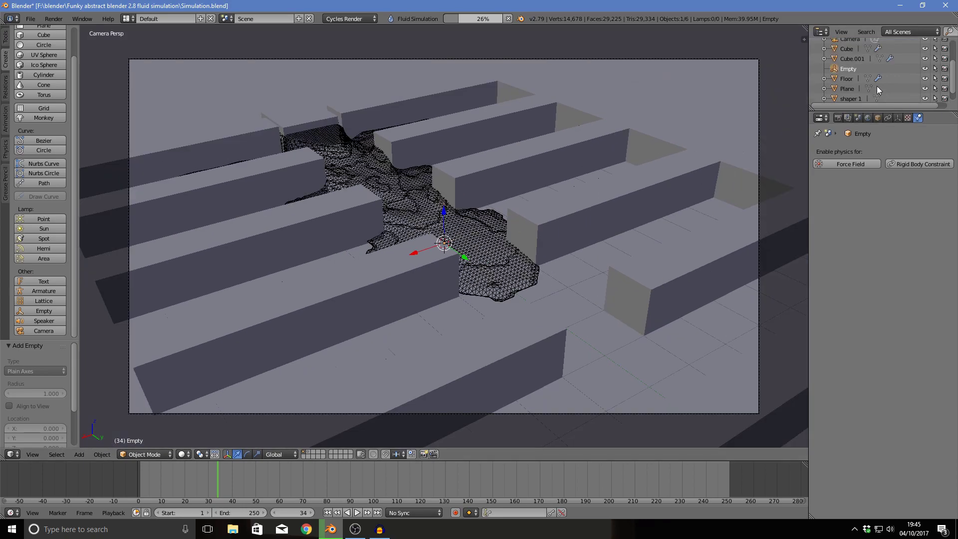
{"action": "scroll", "coordinate": [879, 90], "scroll_direction": "down", "scroll_amount": 1}
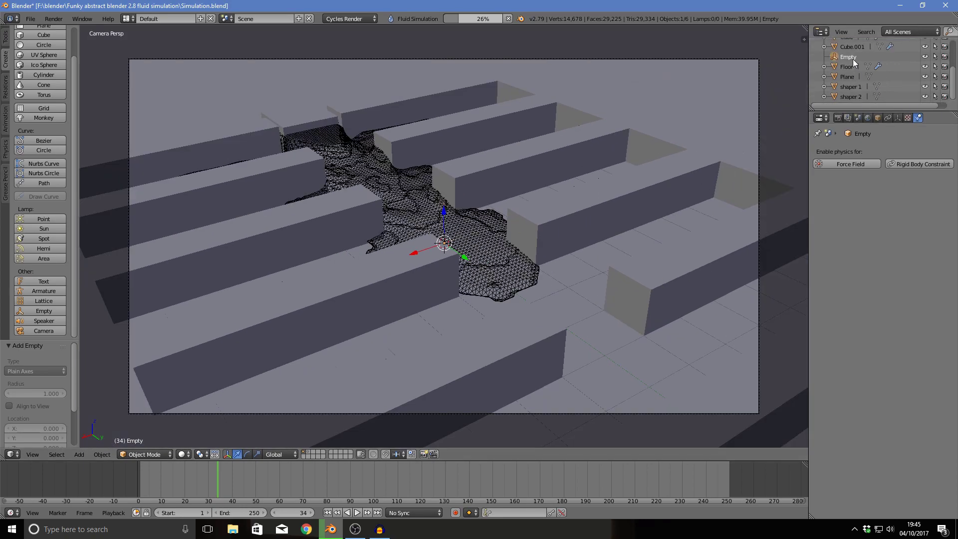
{"action": "double_click", "coordinate": [849, 57]}
{"action": "type", "text": "zo"}
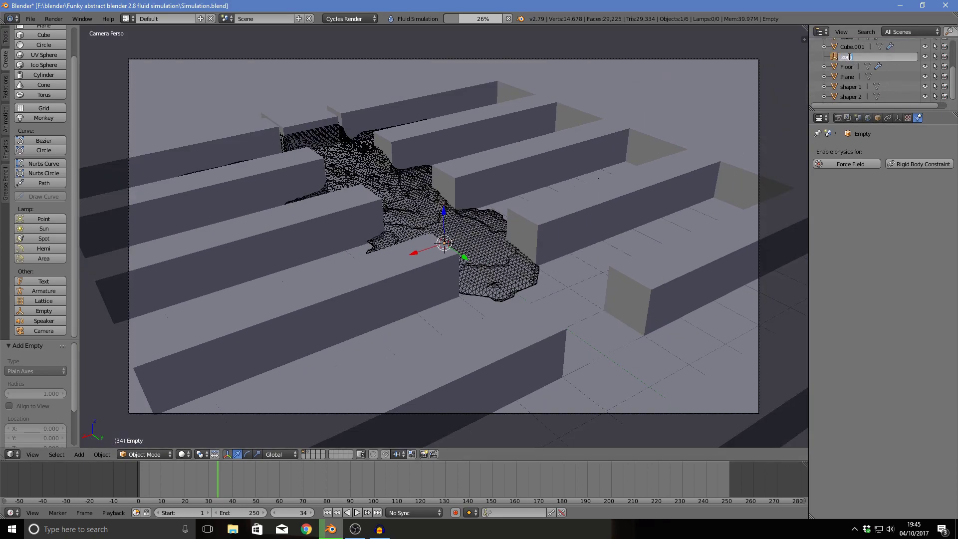
{"action": "type", "text": "mm"}
{"action": "key", "text": "Return"}
Step: Parent the shaper 1 object to shaper 2
{"action": "left_click", "coordinate": [843, 78]}
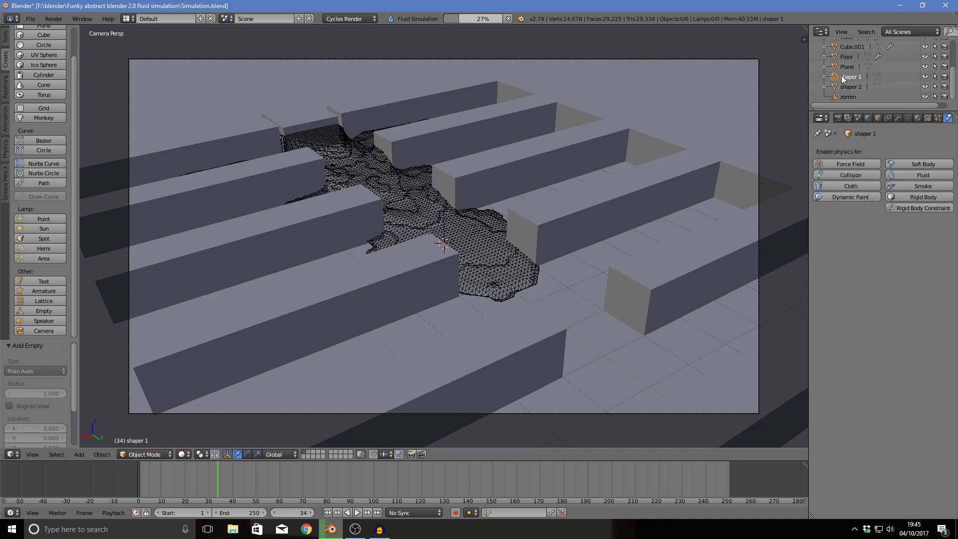
{"action": "left_click", "coordinate": [846, 87]}
{"action": "left_click_drag", "start_coordinate": [837, 79], "coordinate": [837, 90]}
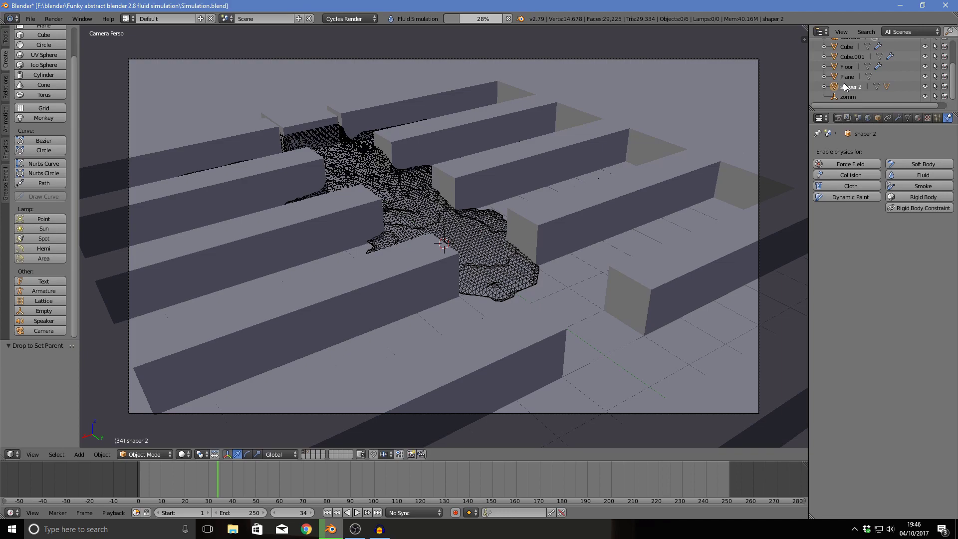
Step: Rename the Plane object as floor 2
{"action": "left_click", "coordinate": [848, 77]}
{"action": "double_click", "coordinate": [846, 76]}
{"action": "key", "text": "BackSpace"}
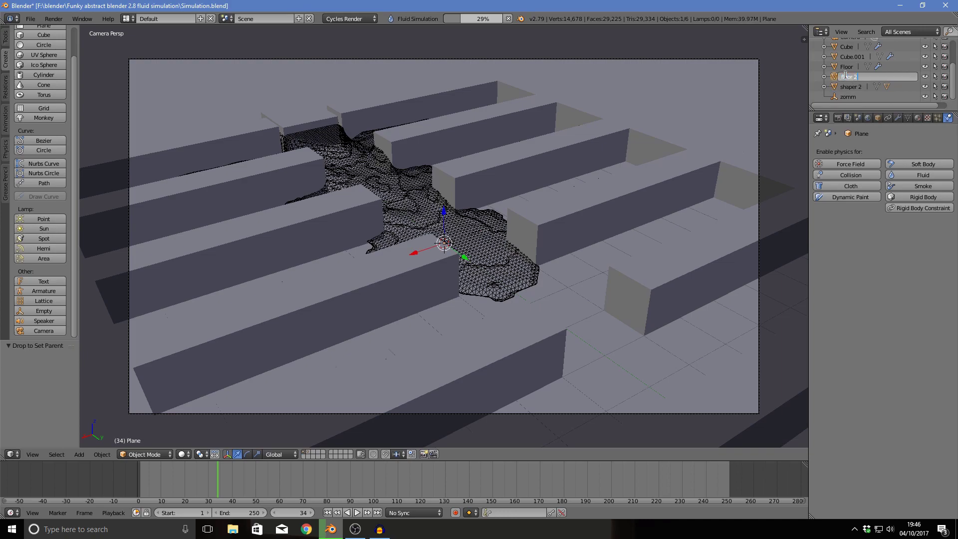
{"action": "key", "text": "Return"}
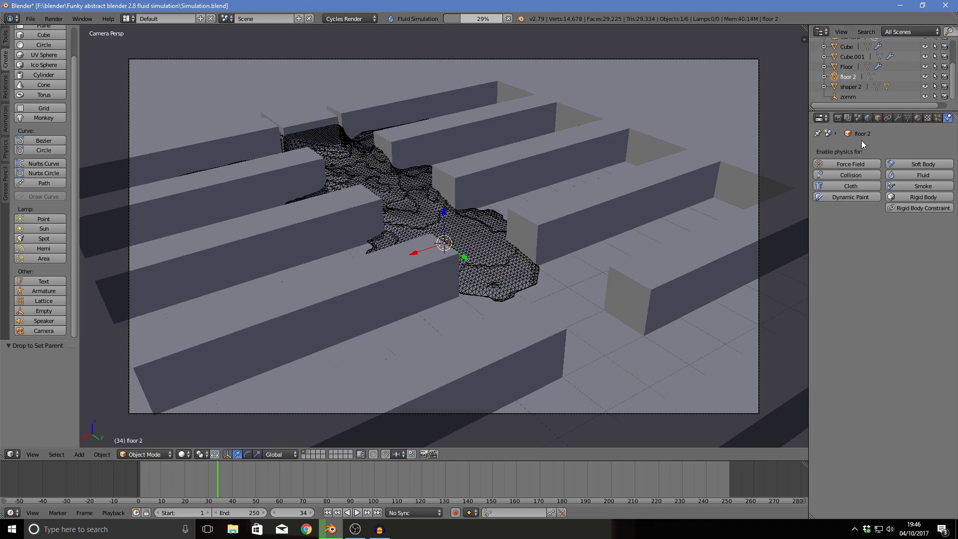
Step: Rename the Cube.001 fluid inflow object as inflow
{"action": "left_click", "coordinate": [851, 57]}
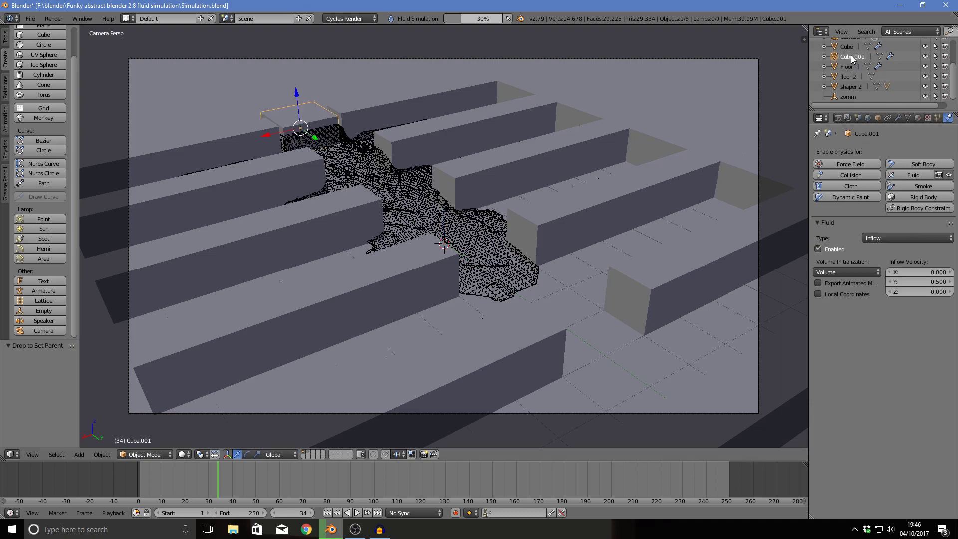
{"action": "double_click", "coordinate": [852, 56]}
{"action": "key", "text": "BackSpace"}
{"action": "type", "text": "inflow"}
{"action": "key", "text": "Return"}
Step: Rename the Cube fluid domain object as water
{"action": "left_click", "coordinate": [848, 66]}
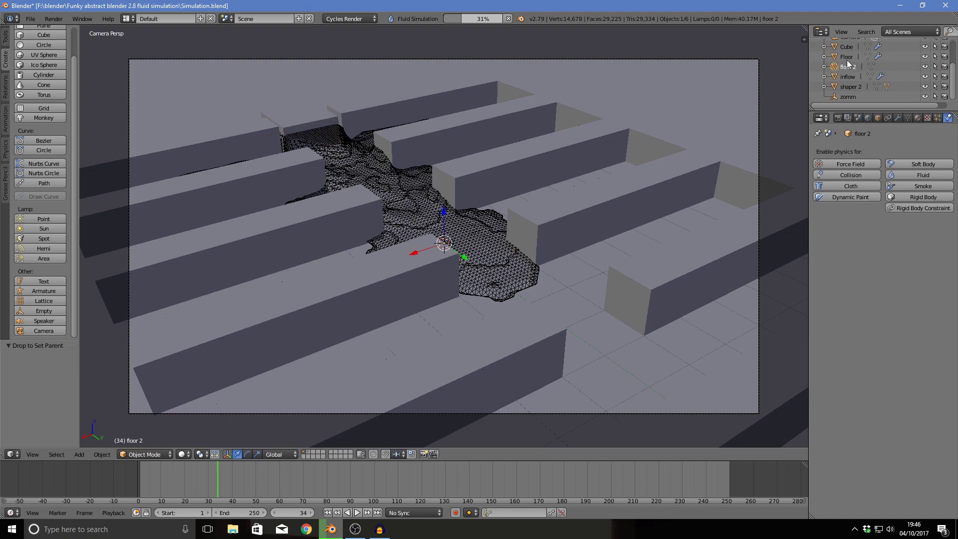
{"action": "scroll", "coordinate": [846, 67], "scroll_direction": "up", "scroll_amount": 3}
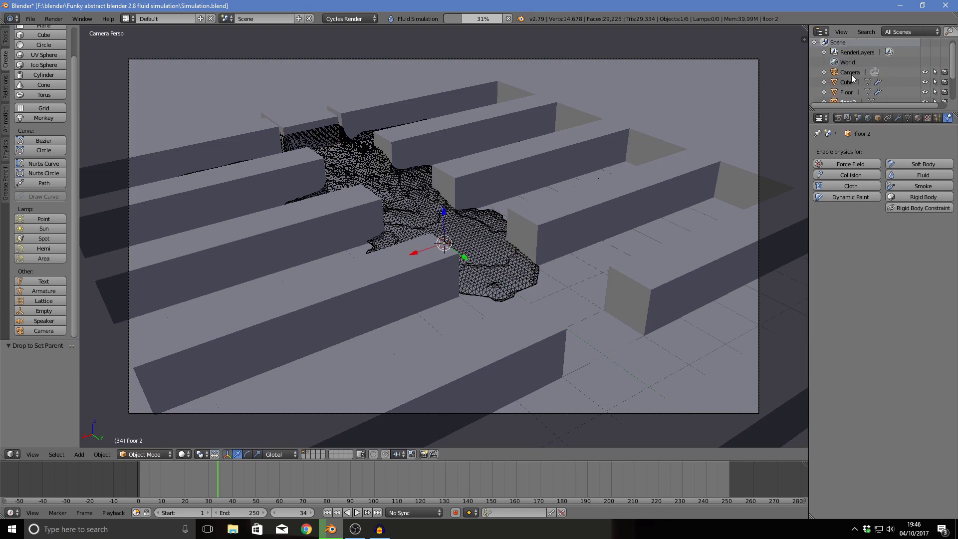
{"action": "left_click", "coordinate": [849, 82]}
{"action": "double_click", "coordinate": [848, 83]}
{"action": "type", "text": "witer"}
{"action": "key", "text": "Return"}
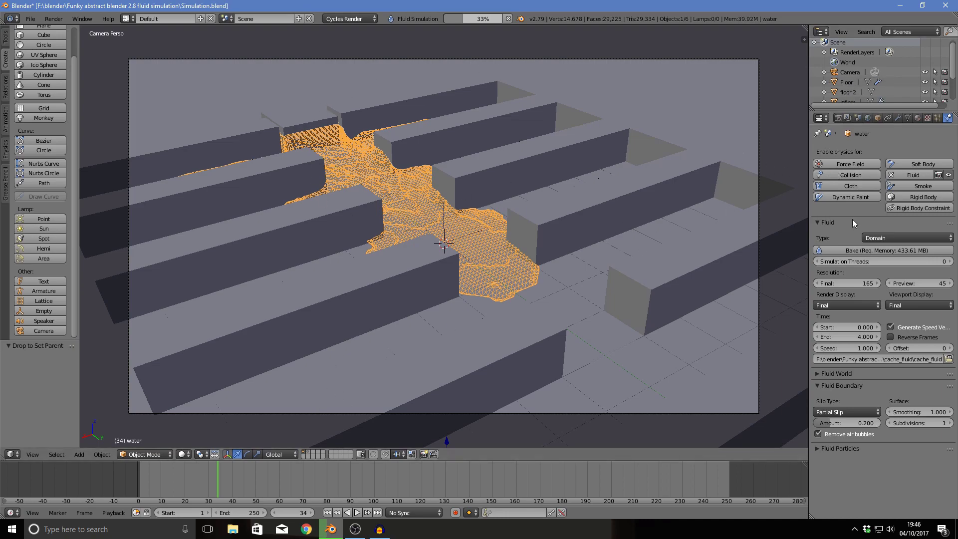
Step: Select the camera and set its depth-of-field focus object to the zomm empty
{"action": "right_click", "coordinate": [759, 191]}
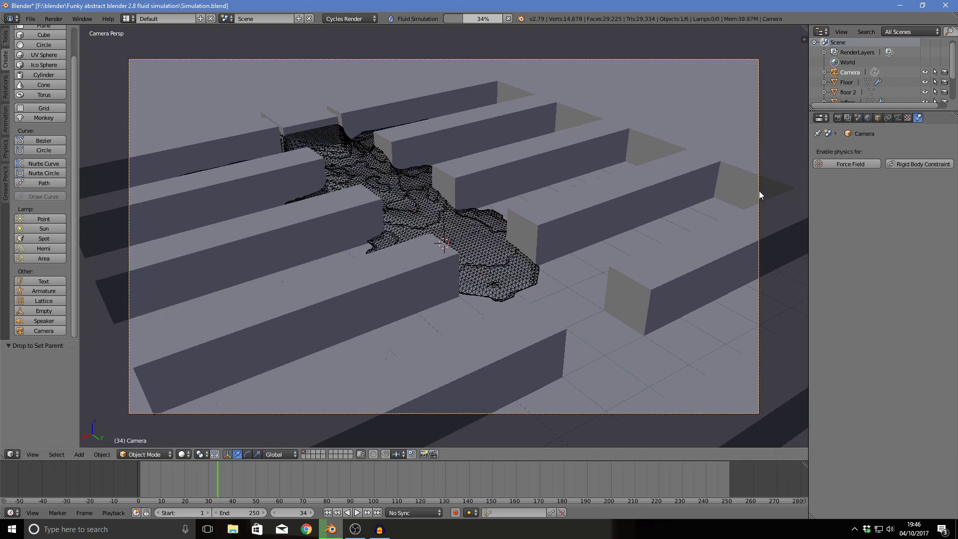
{"action": "left_click", "coordinate": [899, 117]}
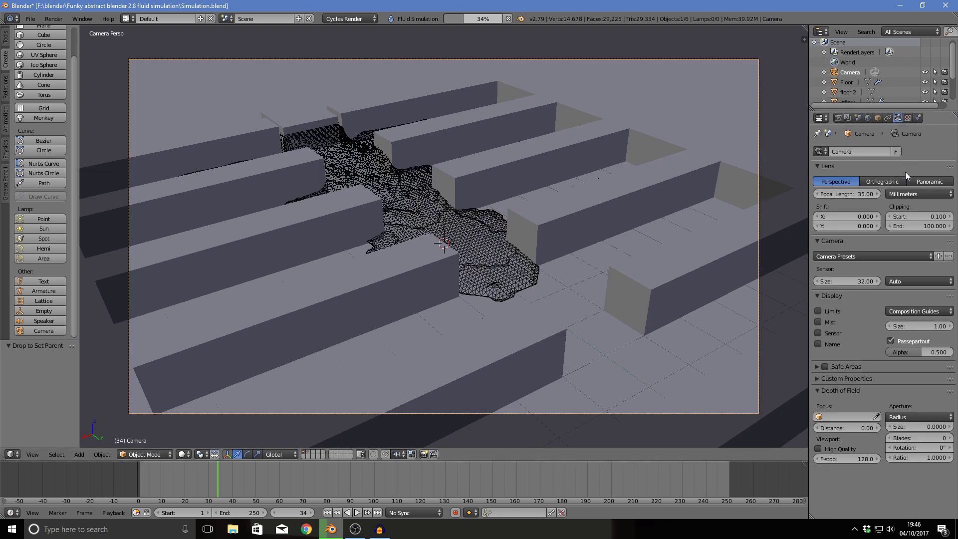
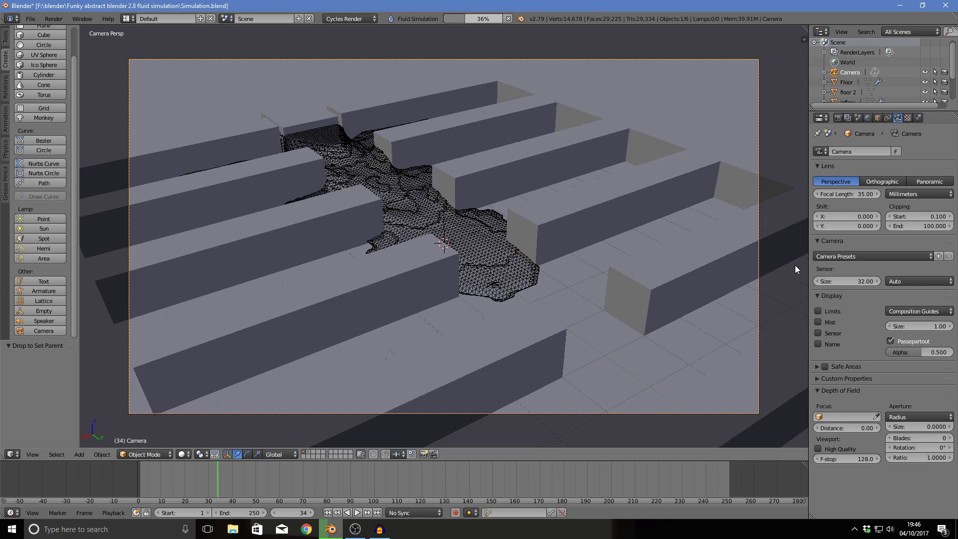
{"action": "left_click", "coordinate": [857, 415]}
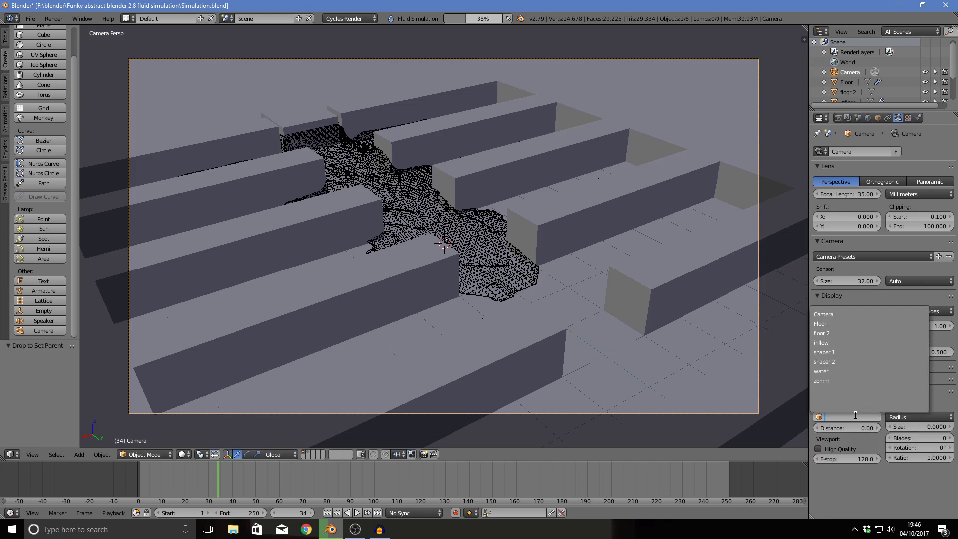
{"action": "left_click", "coordinate": [853, 381]}
Step: Correct the name of the zomm empty to zoom
{"action": "scroll", "coordinate": [881, 73], "scroll_direction": "down", "scroll_amount": 2}
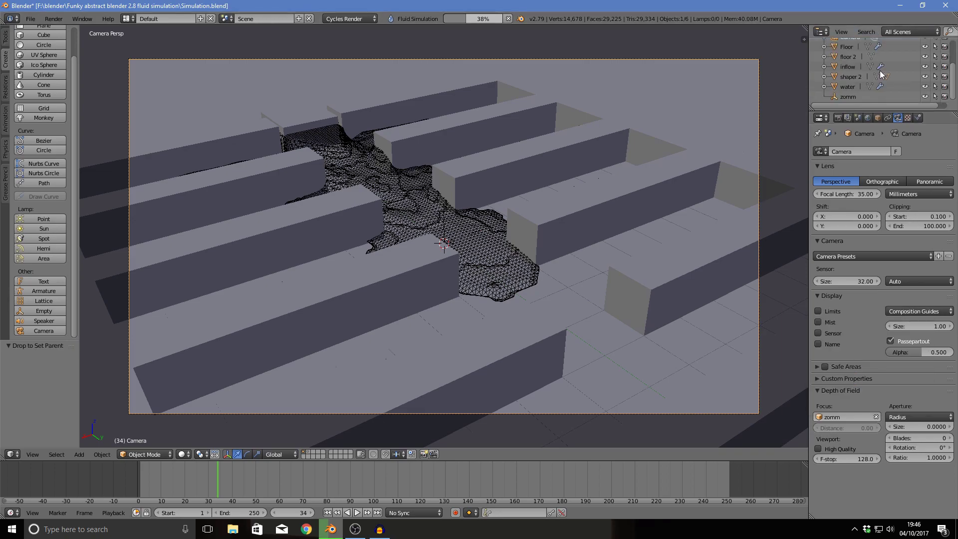
{"action": "right_click", "coordinate": [847, 97]}
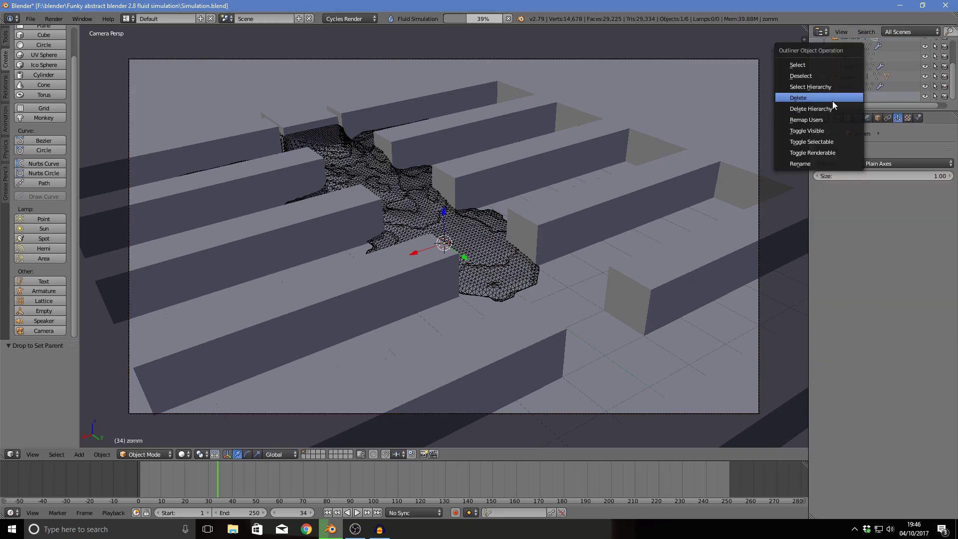
{"action": "left_click", "coordinate": [836, 164]}
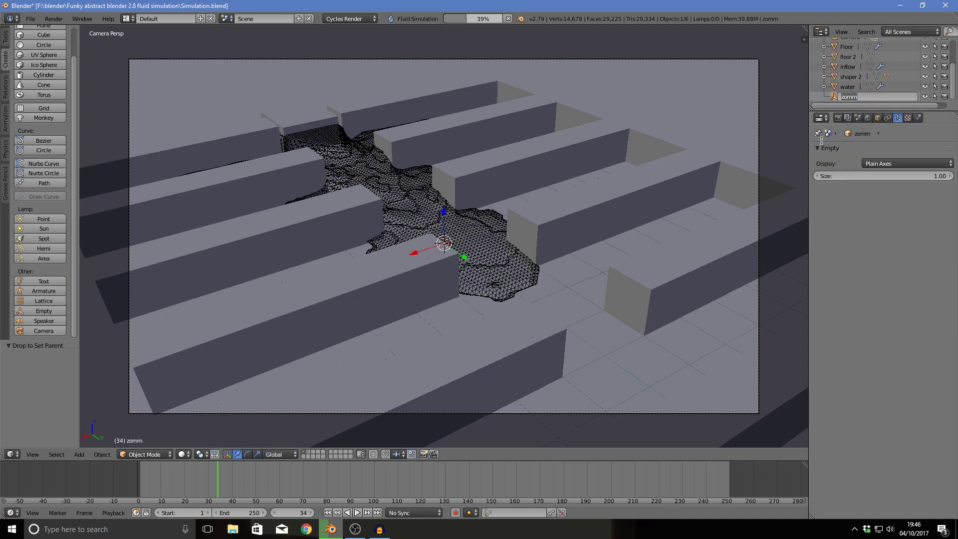
{"action": "key", "text": "BackSpace"}
{"action": "type", "text": "zoom"}
{"action": "key", "text": "Return"}
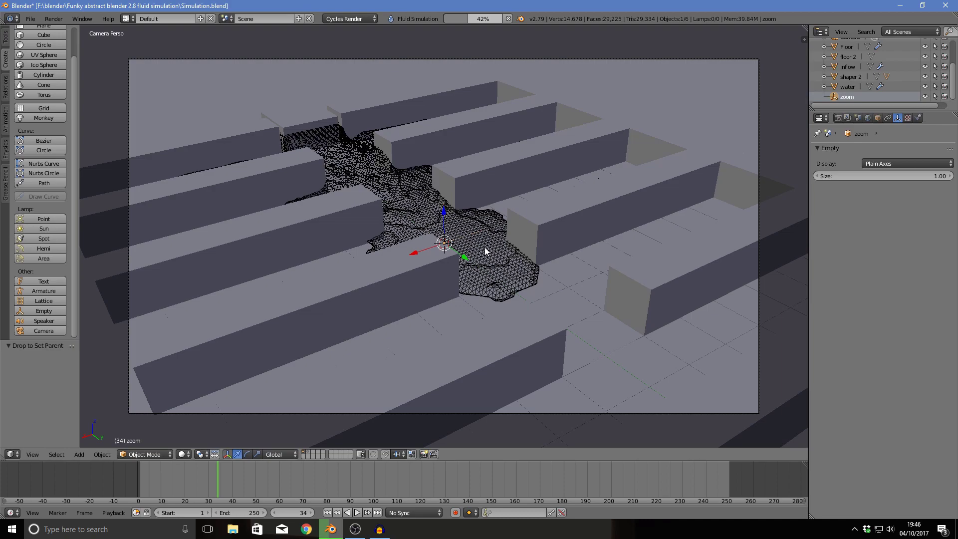
Step: Select the camera and set its depth-of-field aperture radius size to 0.1
{"action": "right_click", "coordinate": [757, 296]}
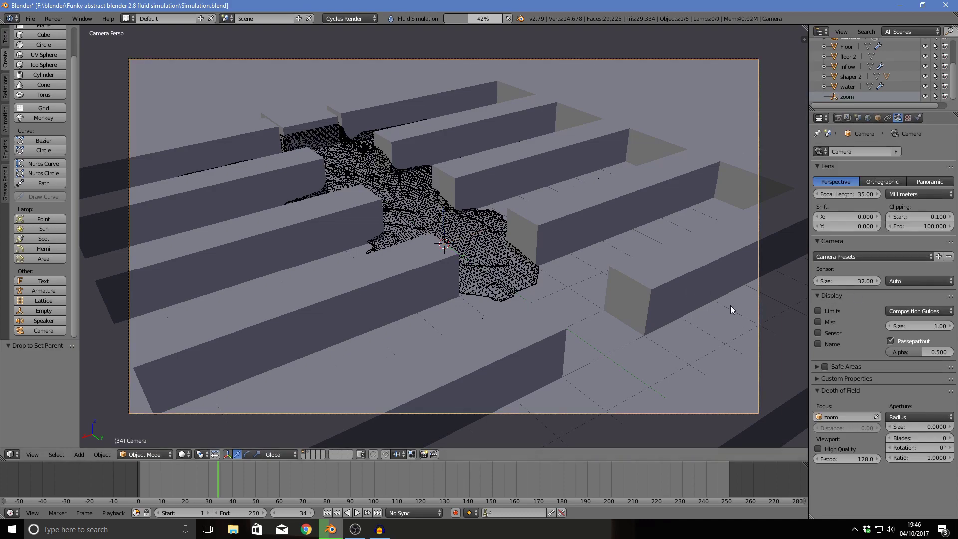
{"action": "left_click", "coordinate": [929, 428]}
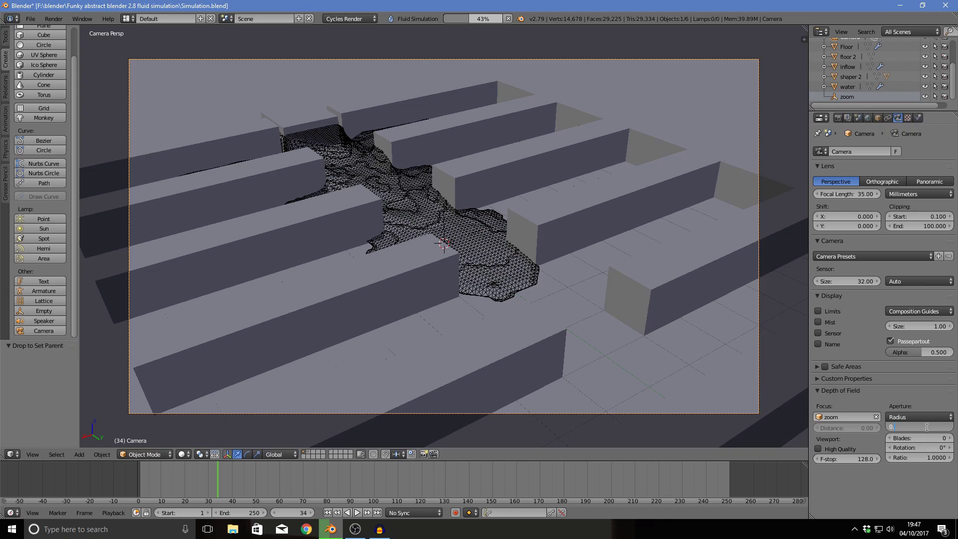
{"action": "key", "text": "Return"}
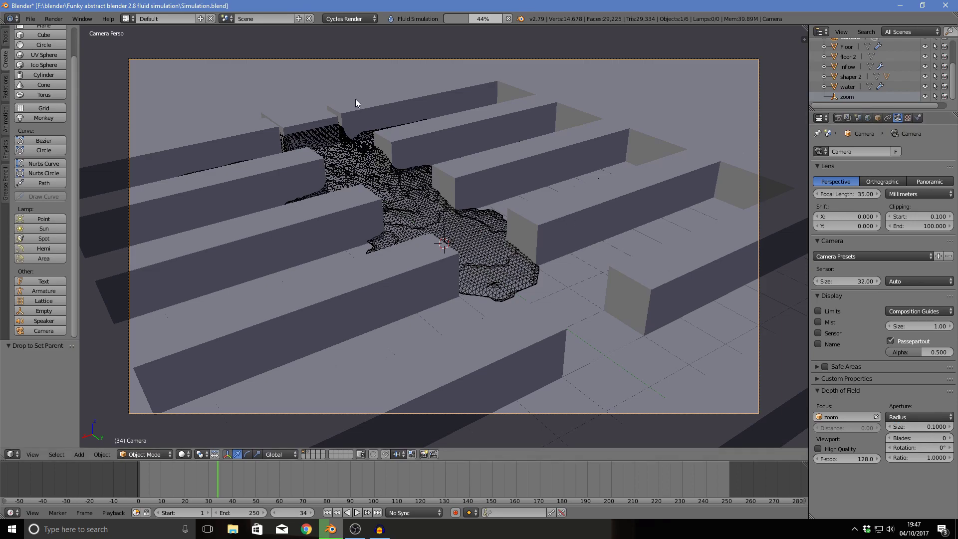
Step: Choose Cycles Render as the render engine
{"action": "left_click", "coordinate": [348, 20]}
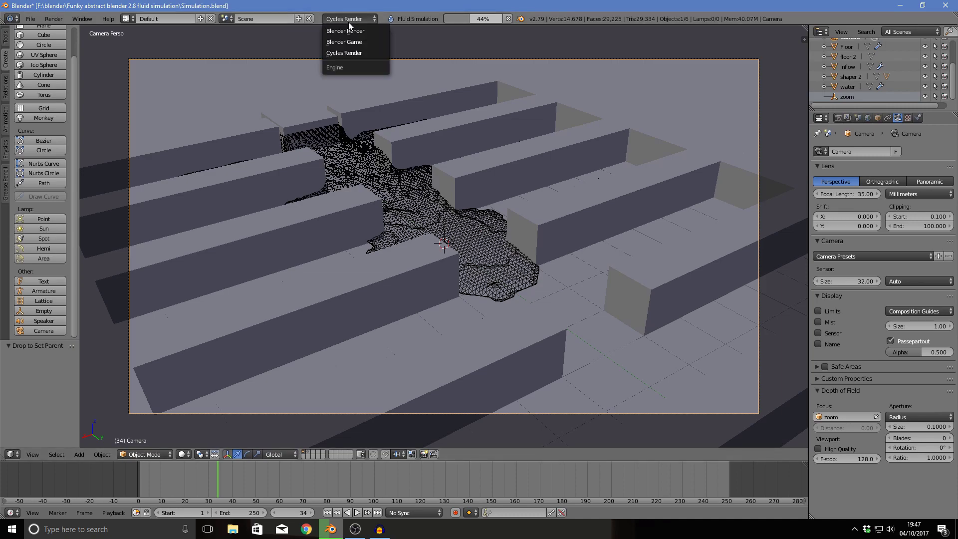
{"action": "left_click", "coordinate": [359, 18]}
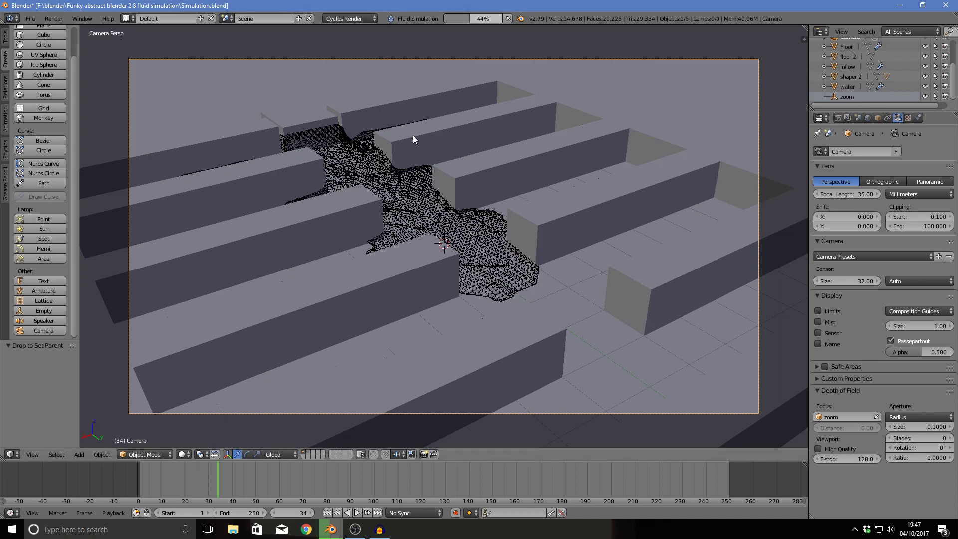
{"action": "left_click", "coordinate": [363, 20]}
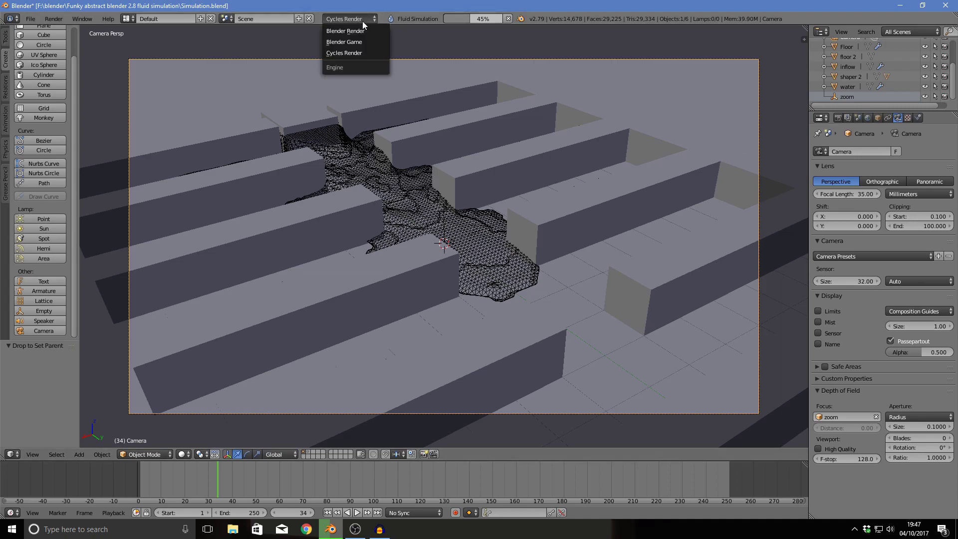
{"action": "left_click", "coordinate": [378, 52]}
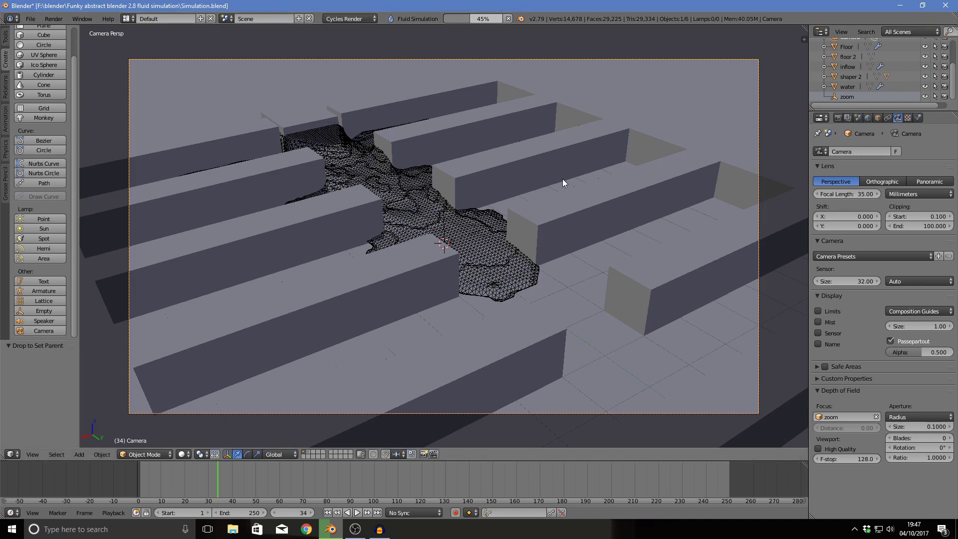
Step: Preview the camera view in rendered shading and return the viewport to solid shading
{"action": "left_click", "coordinate": [839, 118]}
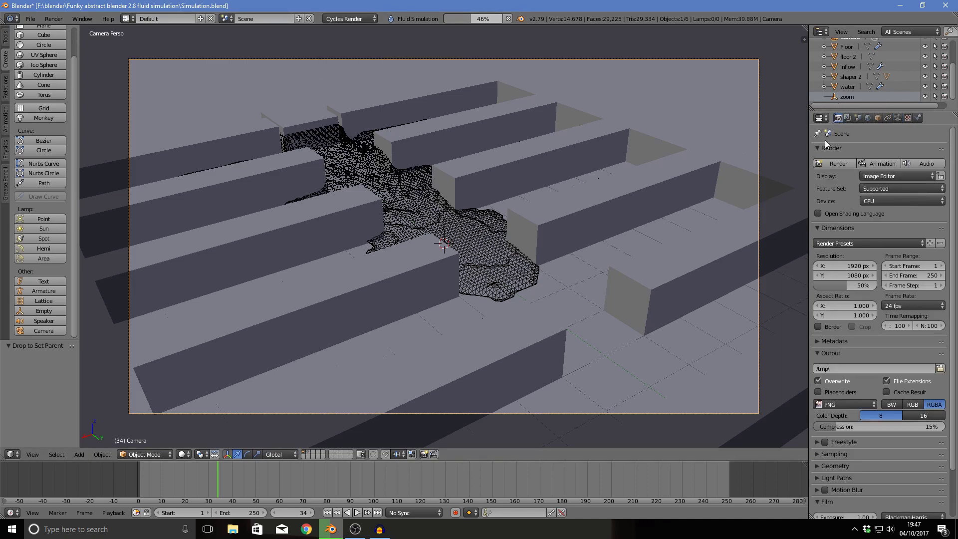
{"action": "left_click", "coordinate": [181, 454]}
{"action": "left_click", "coordinate": [206, 388]}
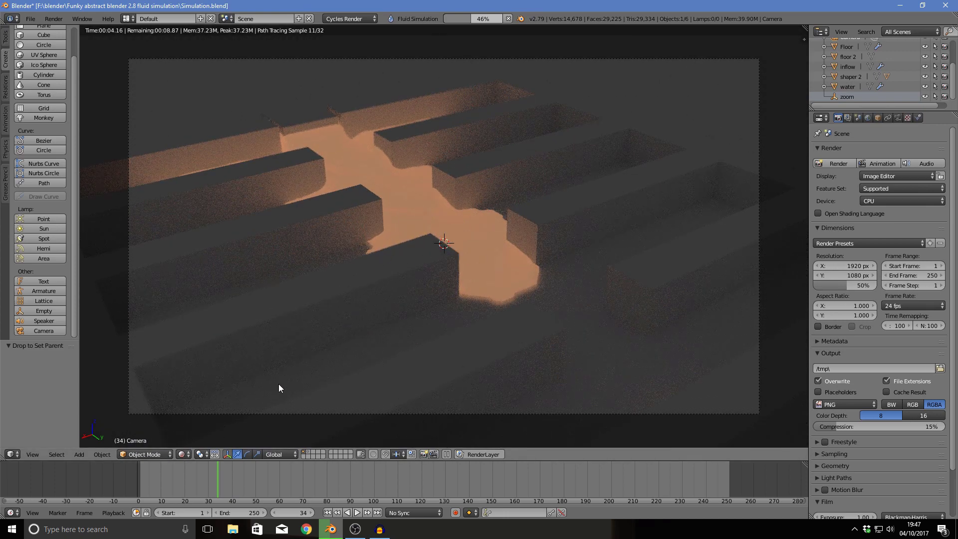
{"action": "left_click", "coordinate": [182, 454]}
{"action": "left_click", "coordinate": [202, 422]}
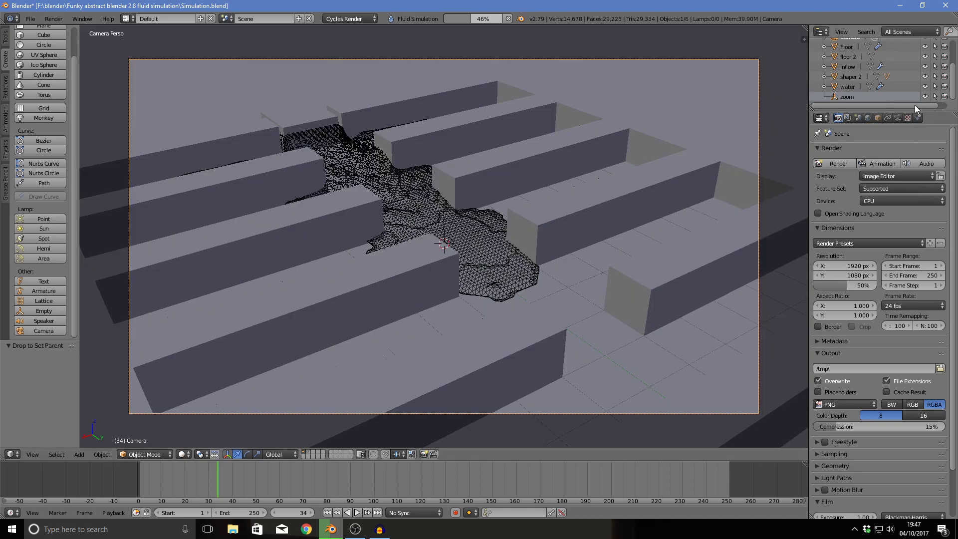
Step: Enable denoising for the render layer and return to the render settings
{"action": "left_click", "coordinate": [847, 118]}
{"action": "scroll", "coordinate": [887, 87], "scroll_direction": "up", "scroll_amount": 3}
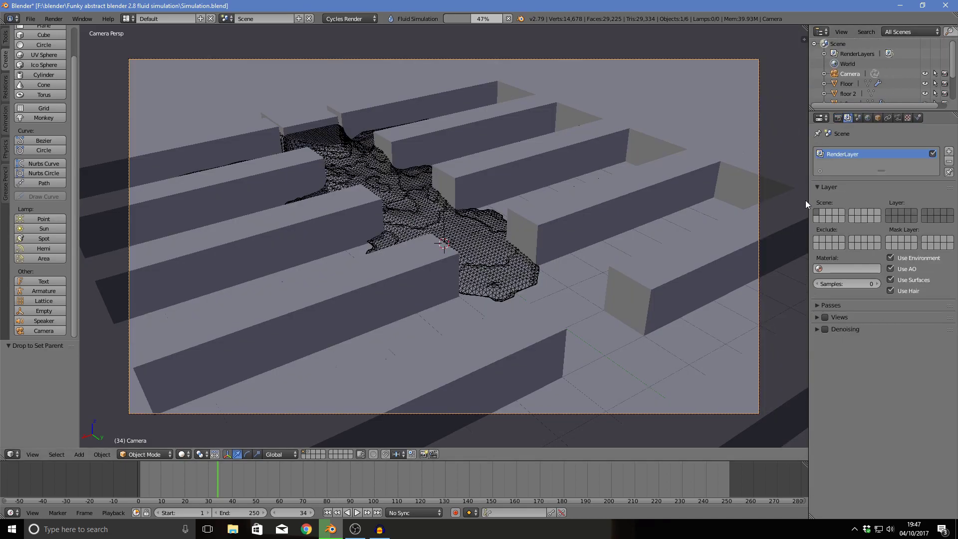
{"action": "left_click", "coordinate": [826, 329]}
{"action": "left_click", "coordinate": [837, 118]}
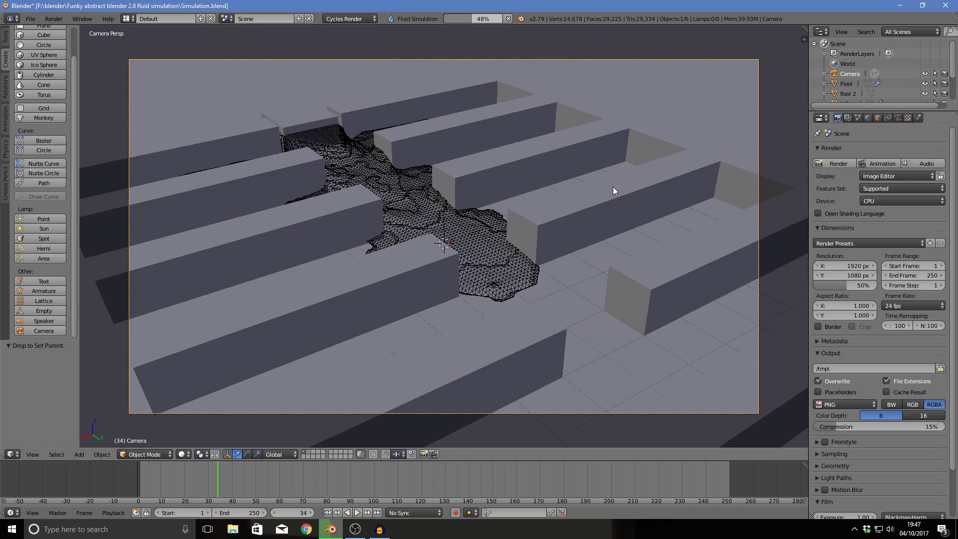
Step: Scrub the animation to frame 126 and set its end frame to 500
{"action": "middle_click_drag", "start_coordinate": [415, 241], "coordinate": [520, 320]}
{"action": "left_click_drag", "start_coordinate": [218, 475], "coordinate": [437, 482]}
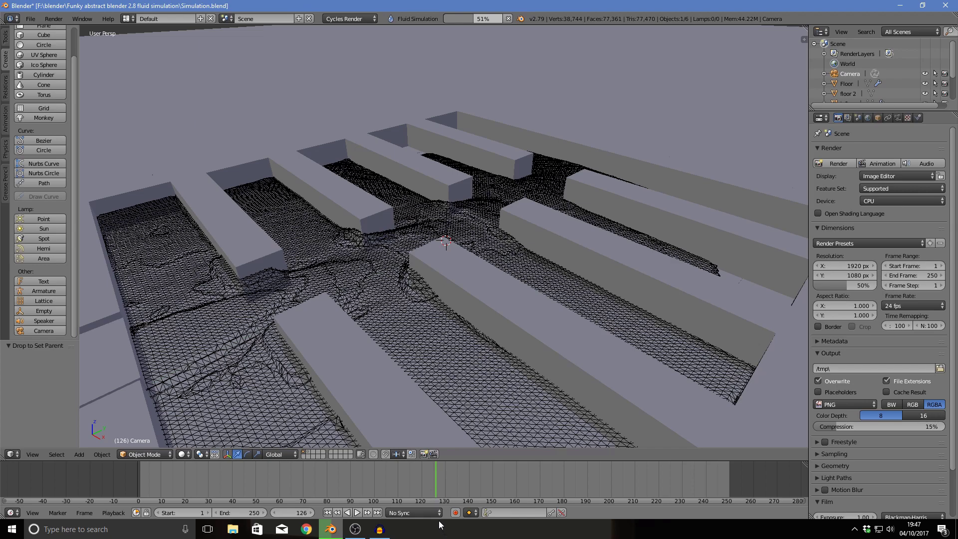
{"action": "left_click", "coordinate": [234, 513]}
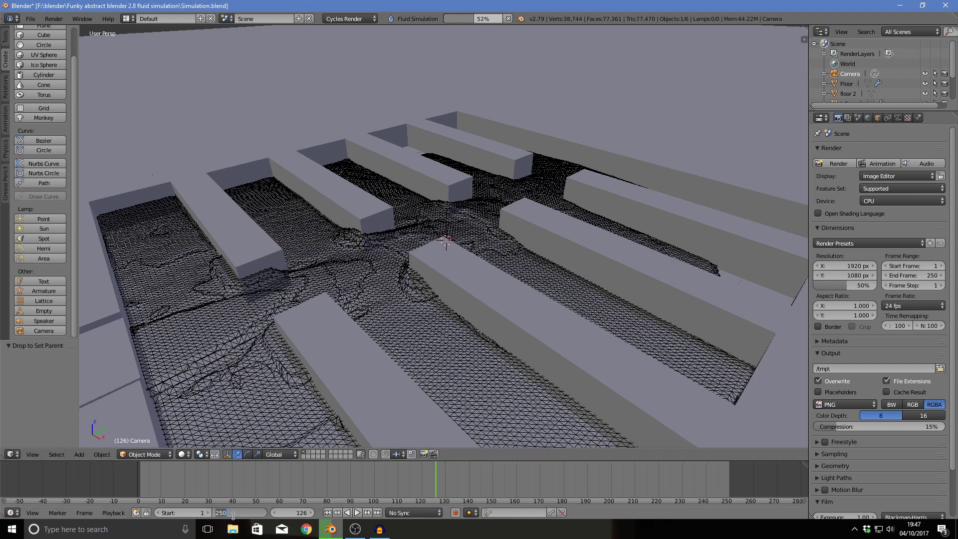
{"action": "type", "text": "500"}
{"action": "key", "text": "Return"}
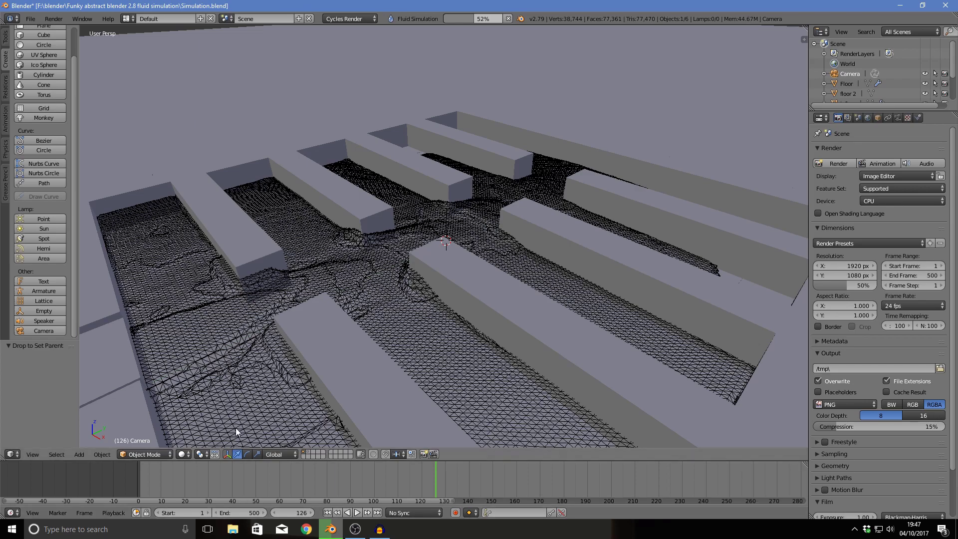
Step: Set the water fluid domain's simulation speed to 0.5 and its end time to 8
{"action": "right_click", "coordinate": [244, 373]}
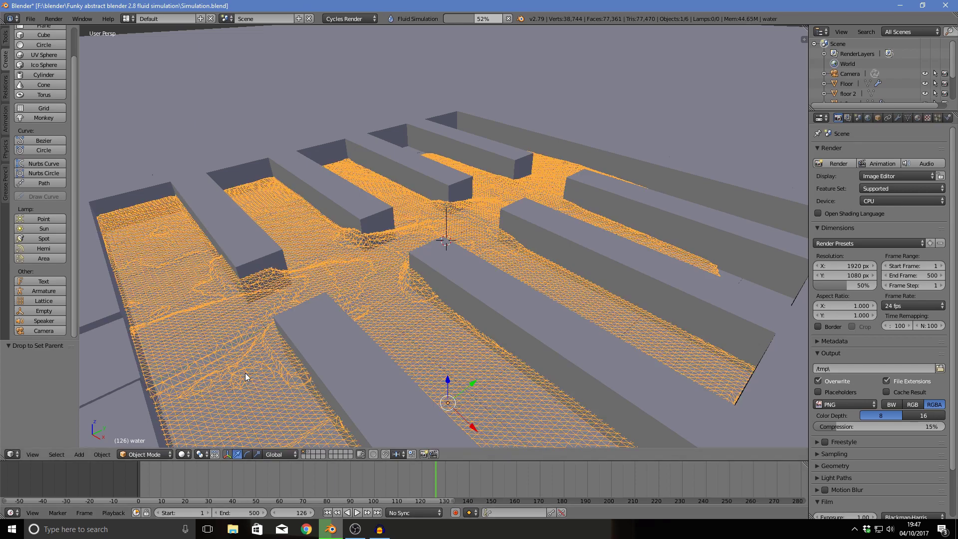
{"action": "left_click", "coordinate": [948, 118]}
{"action": "left_click", "coordinate": [853, 348]}
{"action": "key", "text": "BackSpace"}
{"action": "type", "text": "0.500"}
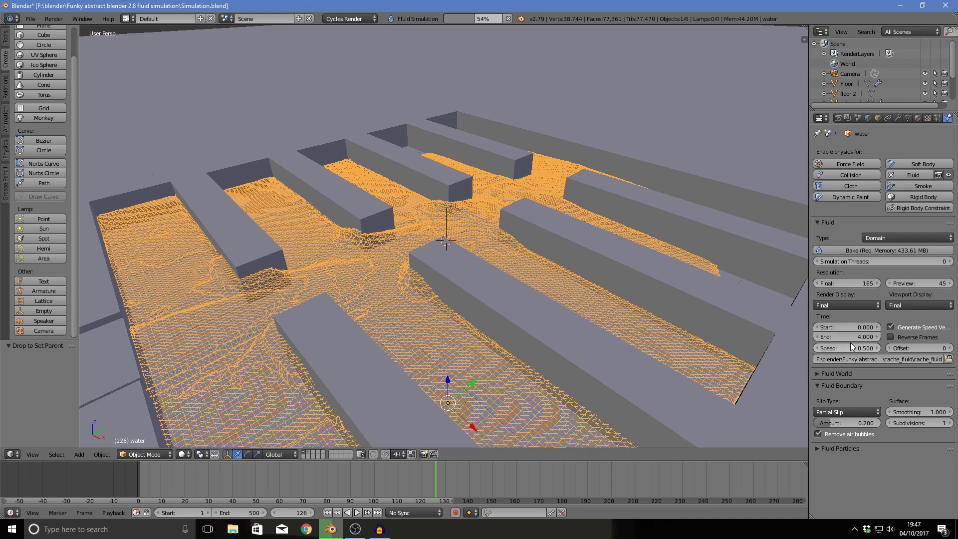
{"action": "left_click", "coordinate": [849, 334]}
{"action": "type", "text": "8"}
{"action": "key", "text": "Return"}
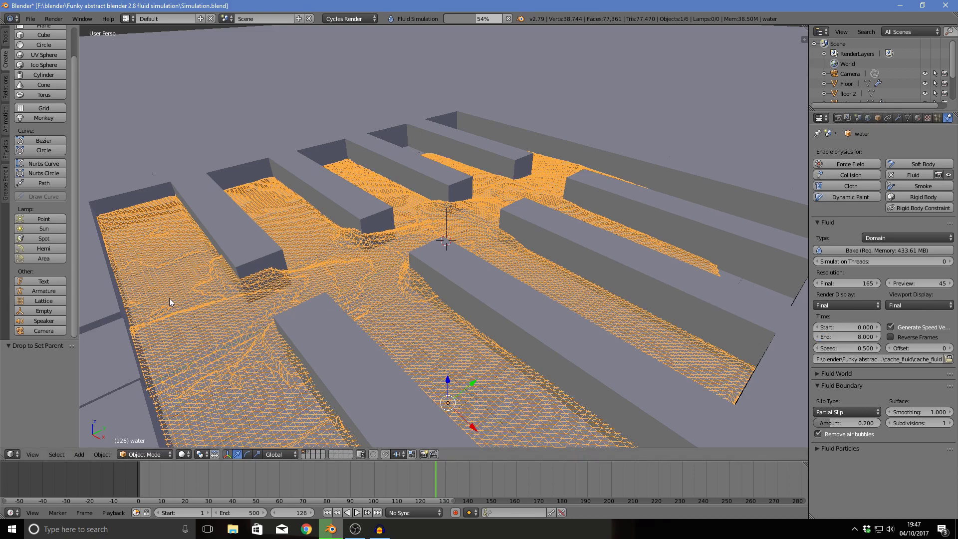
Step: Move the timeline to frame 135 and cancel the running fluid simulation bake
{"action": "scroll", "coordinate": [170, 298], "scroll_direction": "down", "scroll_amount": 5}
{"action": "scroll", "coordinate": [175, 299], "scroll_direction": "up", "scroll_amount": 3}
{"action": "key", "text": "alt+a"}
{"action": "left_click_drag", "start_coordinate": [477, 493], "coordinate": [459, 492]}
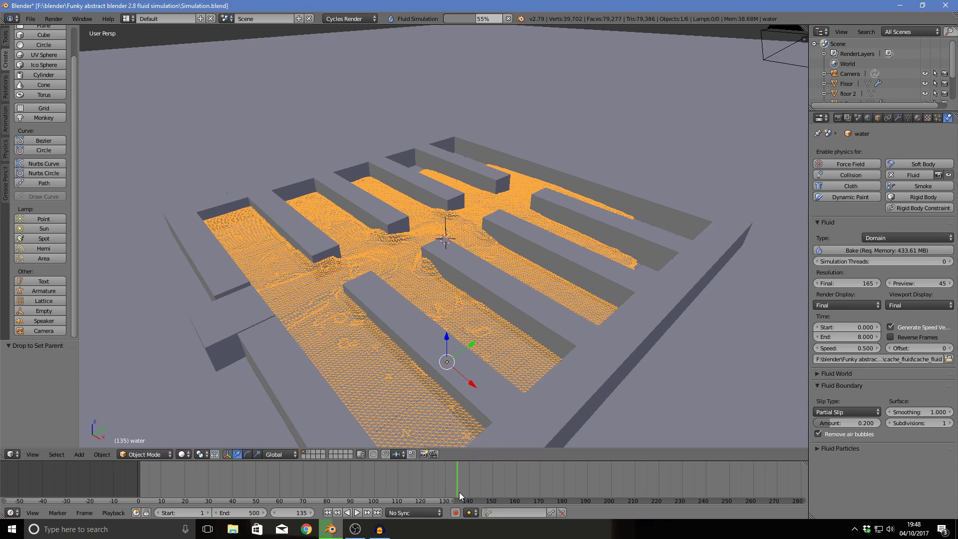
{"action": "left_click", "coordinate": [506, 19]}
Step: Save the Simulation.blend file
{"action": "scroll", "coordinate": [61, 152], "scroll_direction": "up", "scroll_amount": 2}
{"action": "left_click", "coordinate": [30, 18]}
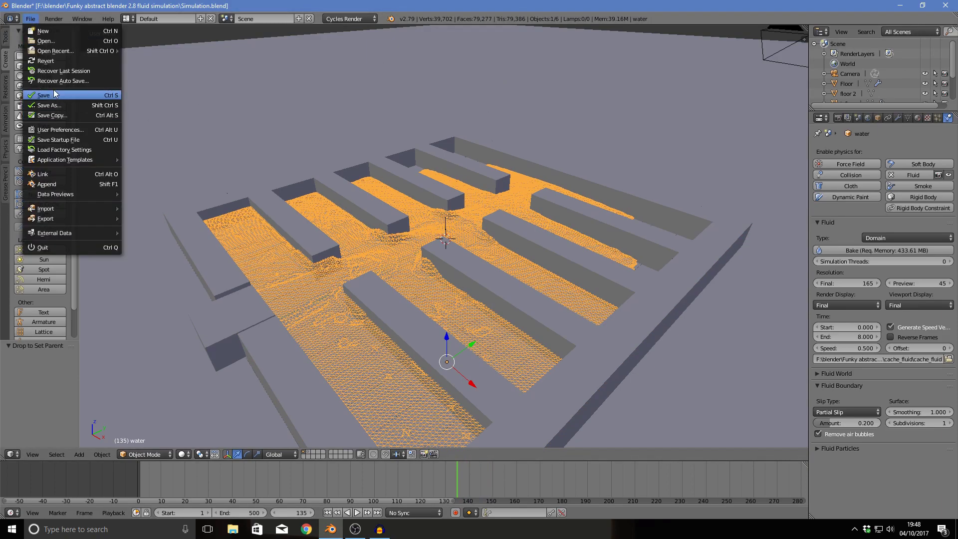
{"action": "left_click", "coordinate": [55, 95]}
Step: Start a test render of frame 135, inspect the rendered tiles up close and stop the render
{"action": "middle_click_drag", "start_coordinate": [97, 104], "coordinate": [452, 123]}
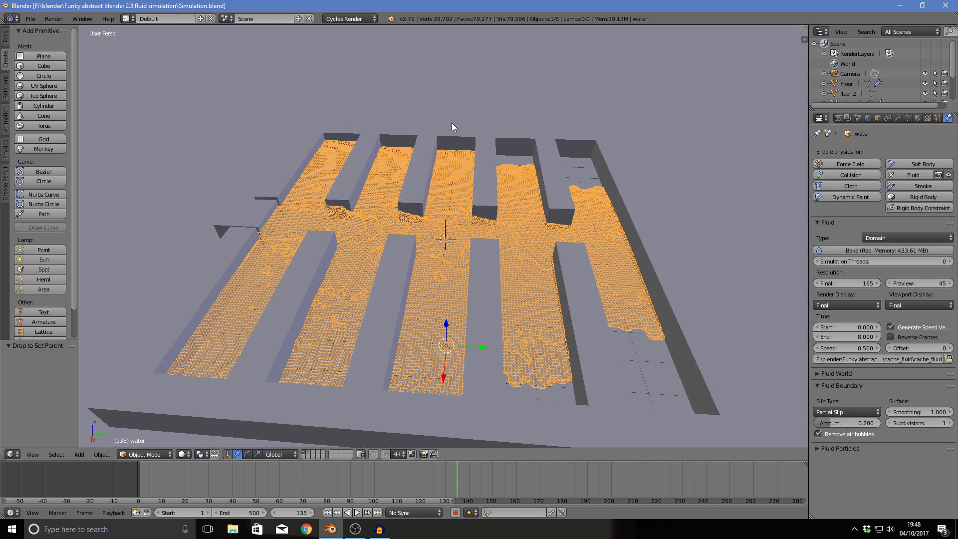
{"action": "left_click", "coordinate": [839, 118]}
{"action": "left_click", "coordinate": [830, 165]}
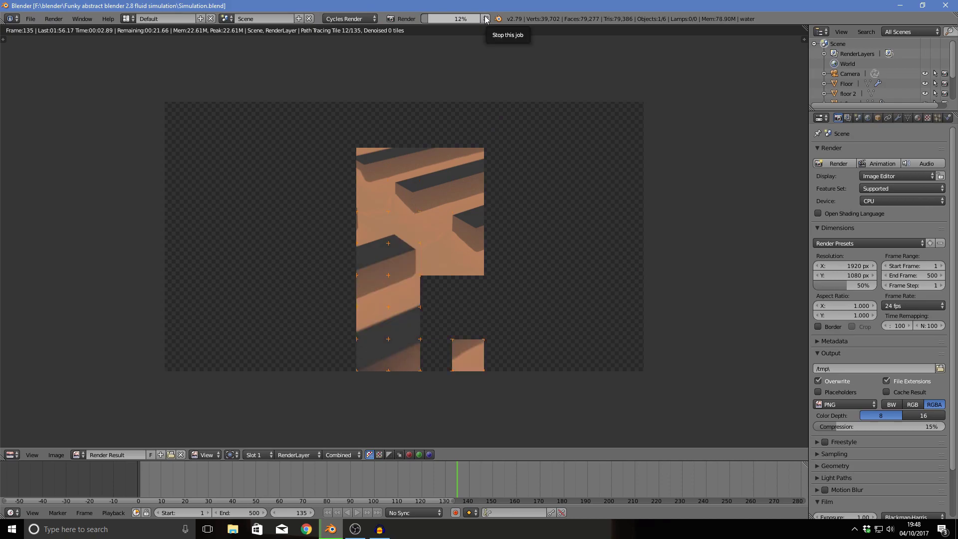
{"action": "scroll", "coordinate": [534, 285], "scroll_direction": "up", "scroll_amount": 4}
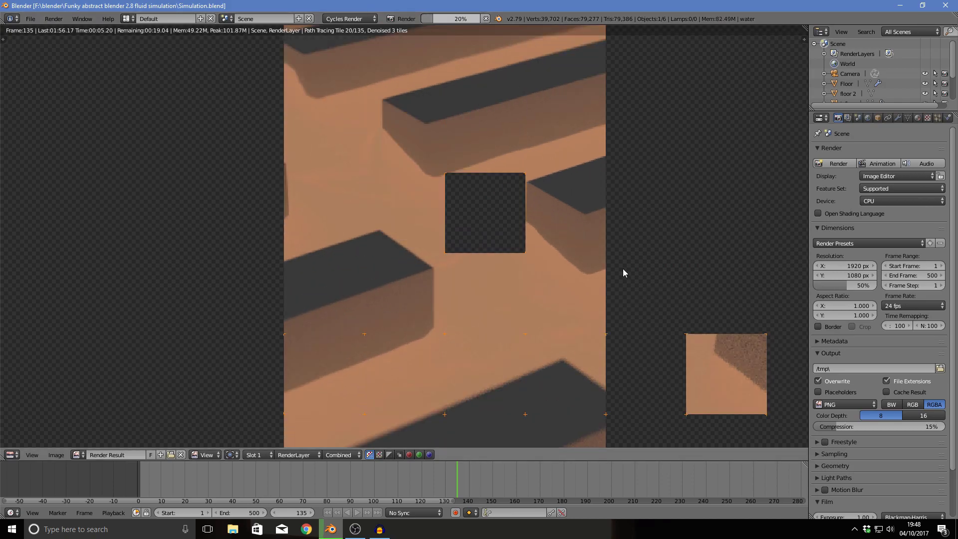
{"action": "scroll", "coordinate": [558, 295], "scroll_direction": "down", "scroll_amount": 4}
{"action": "left_click", "coordinate": [486, 19]}
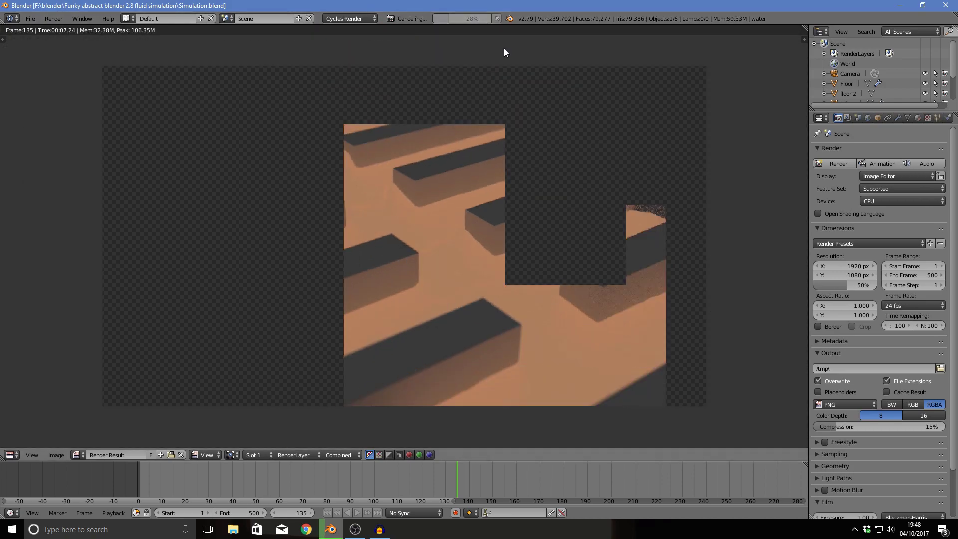
Step: Set the render resolution scale to 100% and the render device to GPU Compute
{"action": "left_click_drag", "start_coordinate": [839, 284], "coordinate": [879, 284]}
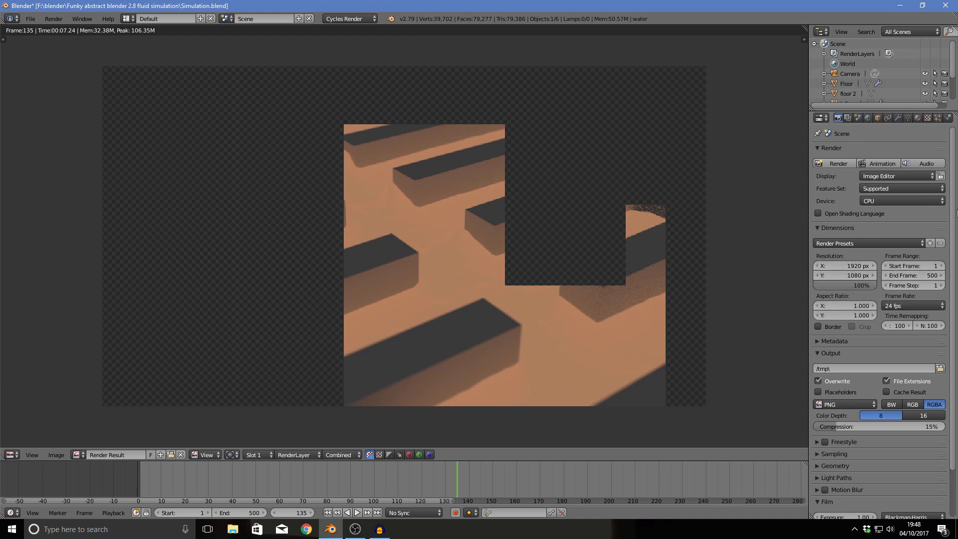
{"action": "left_click", "coordinate": [892, 200]}
{"action": "left_click", "coordinate": [922, 200]}
{"action": "left_click", "coordinate": [914, 202]}
{"action": "left_click", "coordinate": [904, 178]}
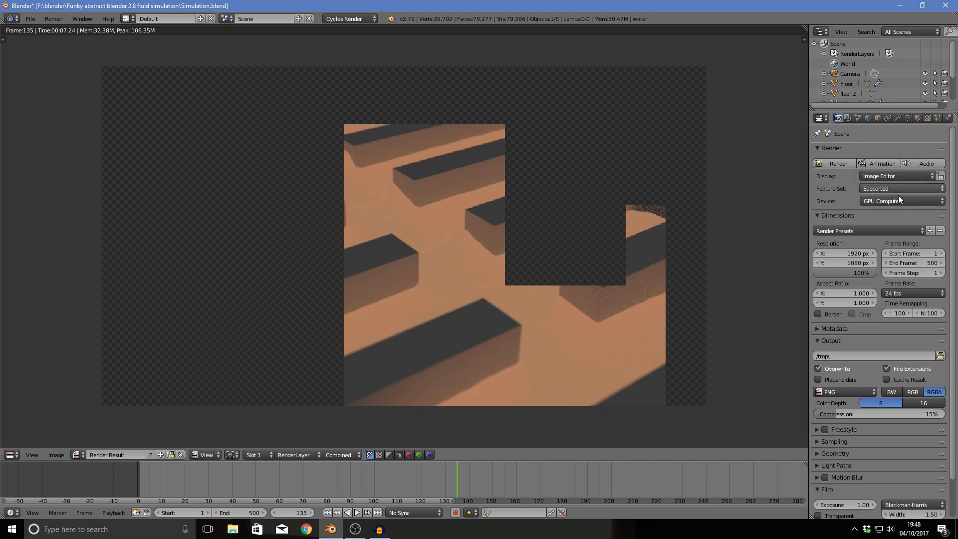
{"action": "left_click", "coordinate": [940, 356]}
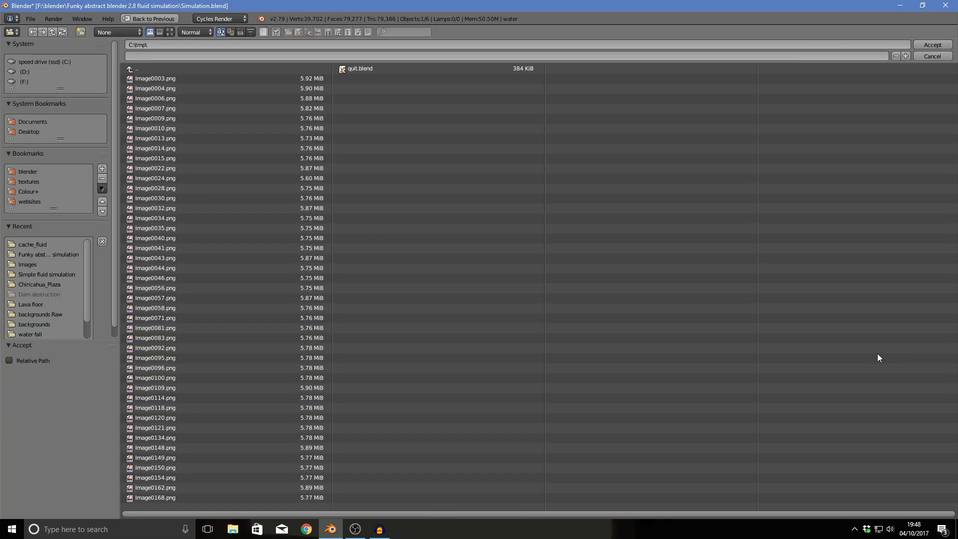
{"action": "double_click", "coordinate": [30, 256]}
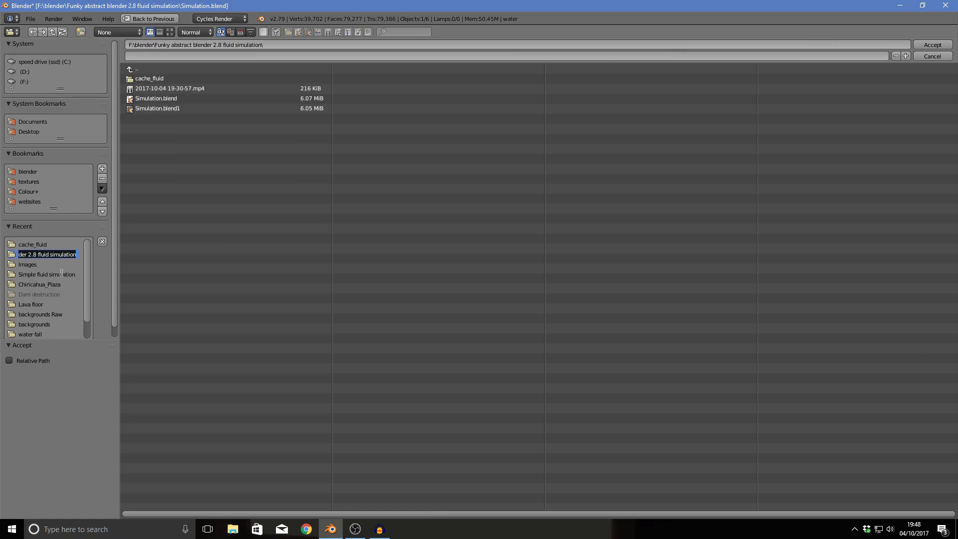
{"action": "left_click", "coordinate": [946, 57]}
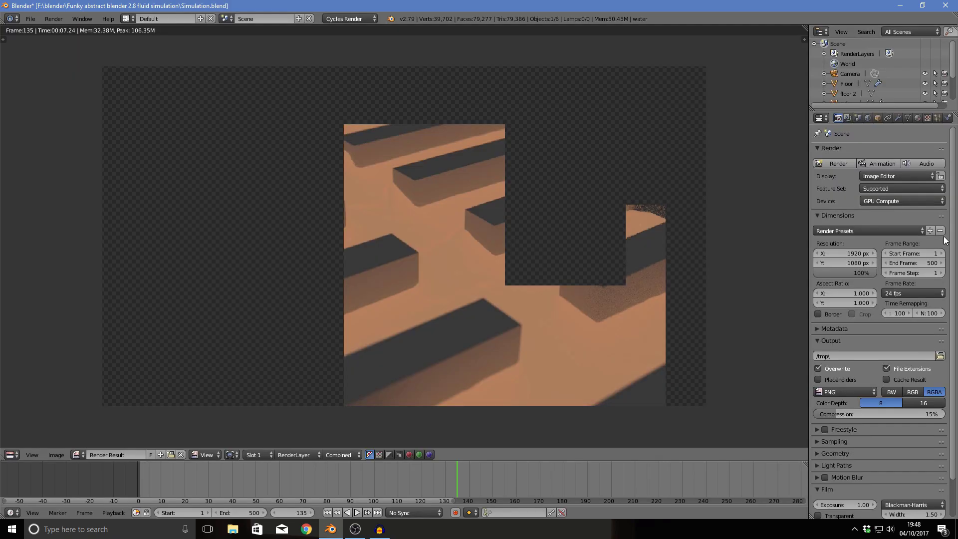
Step: Create an images folder in the Funky abstract blender 2.8 fluid simulation folder and set the render output there with the file name image
{"action": "left_click", "coordinate": [941, 356]}
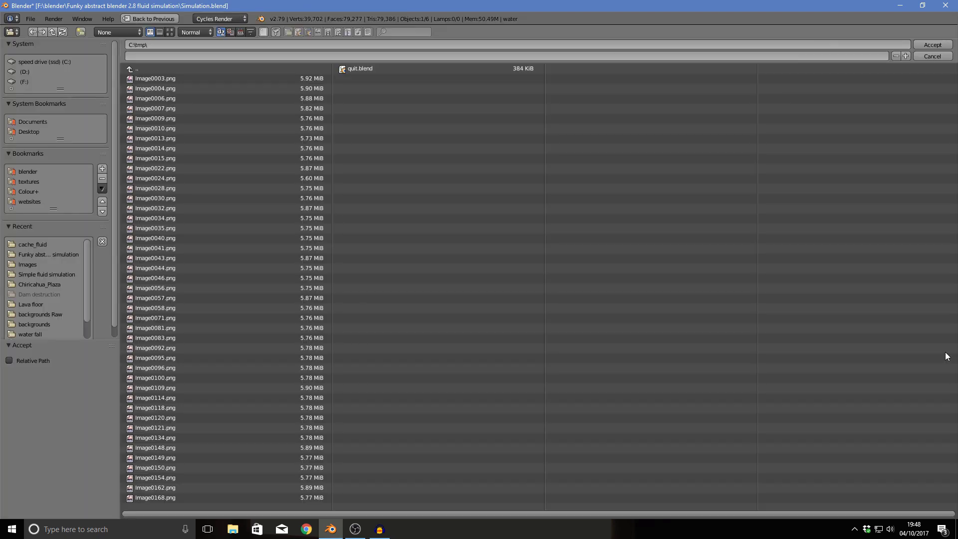
{"action": "left_click", "coordinate": [45, 256]}
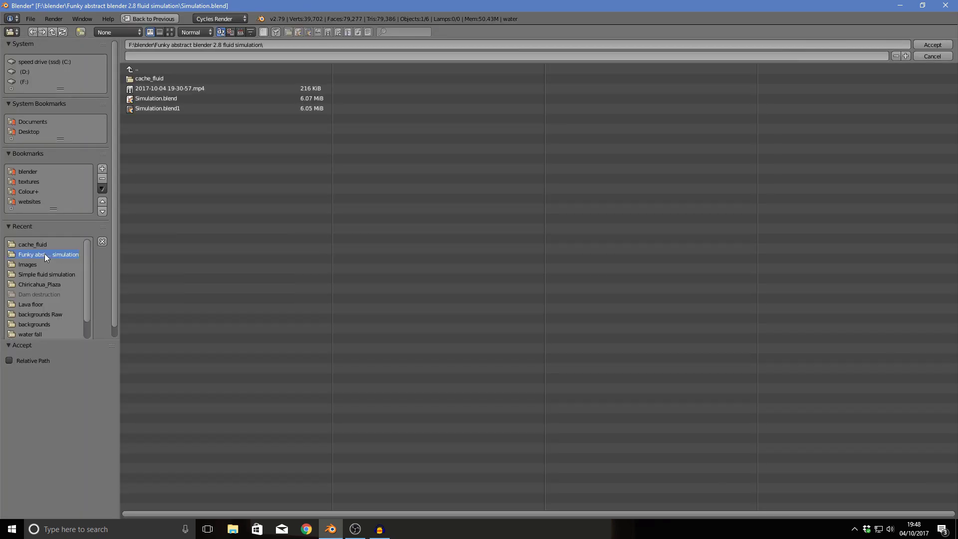
{"action": "left_click", "coordinate": [80, 32]}
{"action": "type", "text": "images"}
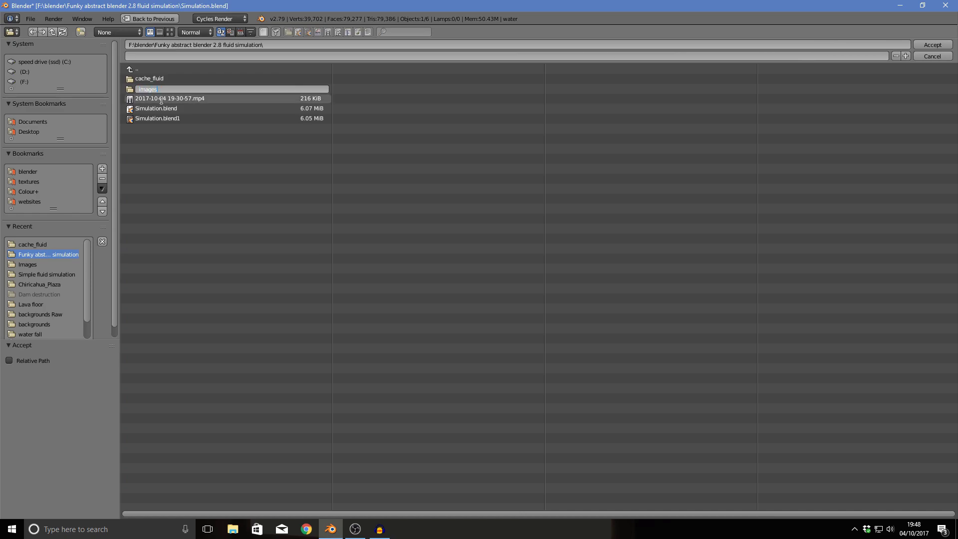
{"action": "key", "text": "Return"}
{"action": "left_click", "coordinate": [181, 89]}
{"action": "left_click", "coordinate": [168, 56]}
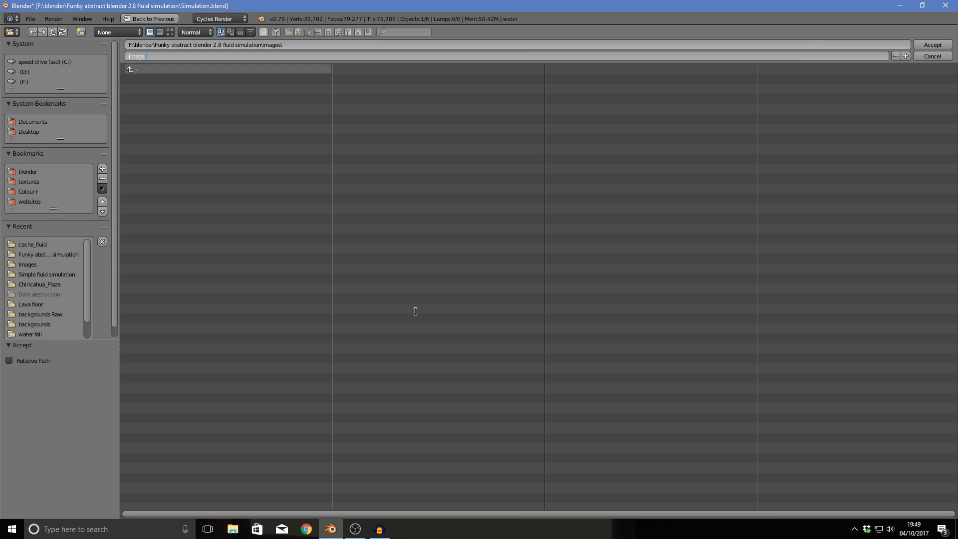
{"action": "left_click", "coordinate": [942, 46]}
{"action": "scroll", "coordinate": [585, 310], "scroll_direction": "up", "scroll_amount": 4}
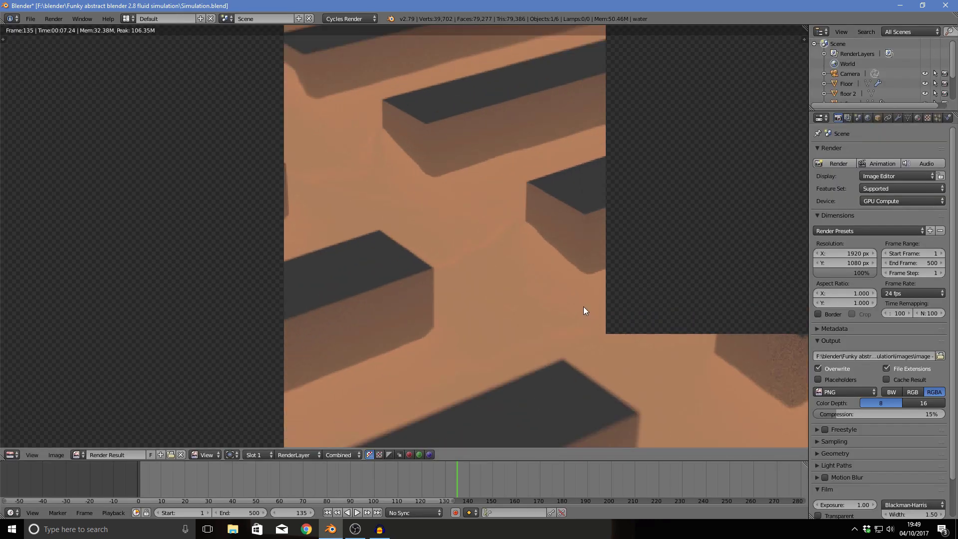
{"action": "scroll", "coordinate": [585, 310], "scroll_direction": "down", "scroll_amount": 4}
{"action": "middle_click_drag", "start_coordinate": [583, 306], "coordinate": [505, 309]}
{"action": "scroll", "coordinate": [456, 313], "scroll_direction": "up", "scroll_amount": 4}
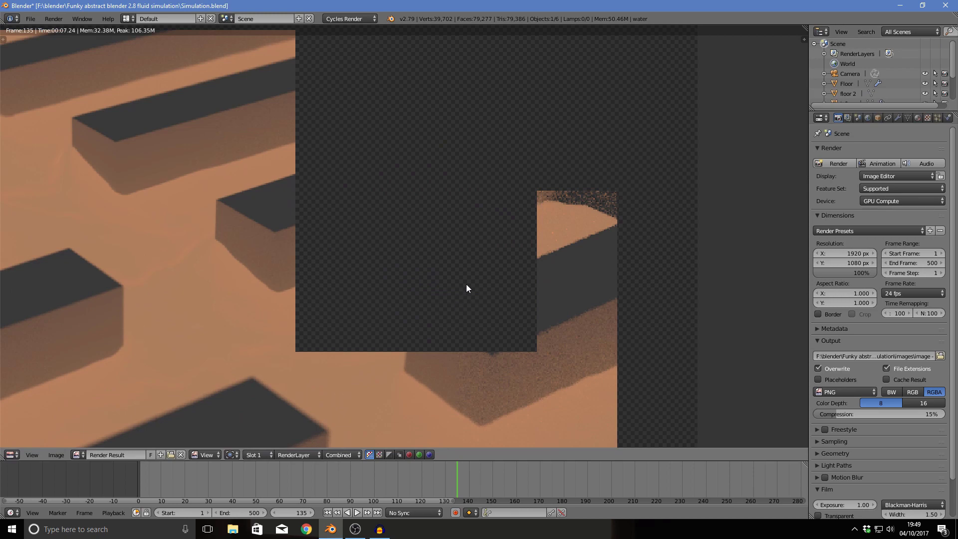
Step: Set the render output file format to JPEG with RGB color
{"action": "left_click", "coordinate": [818, 442]}
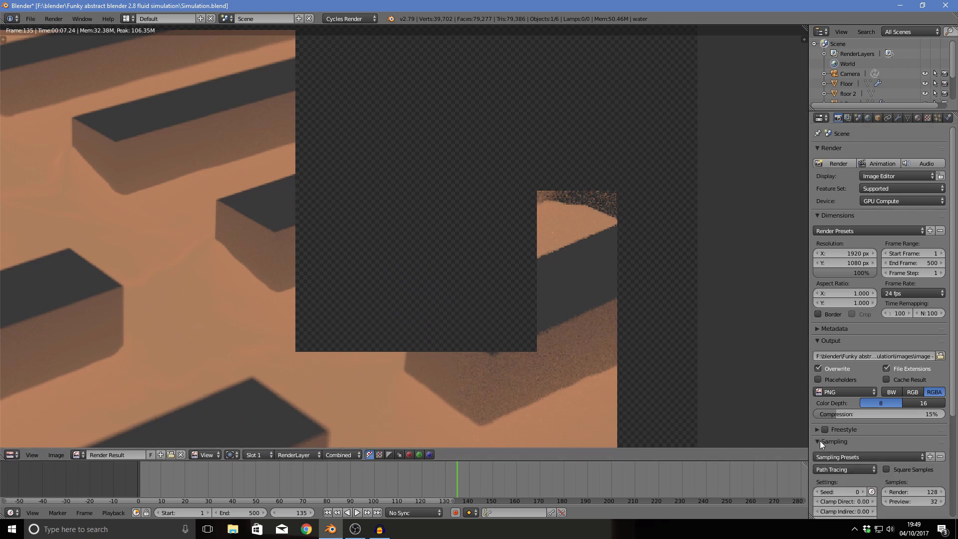
{"action": "left_click", "coordinate": [820, 441]}
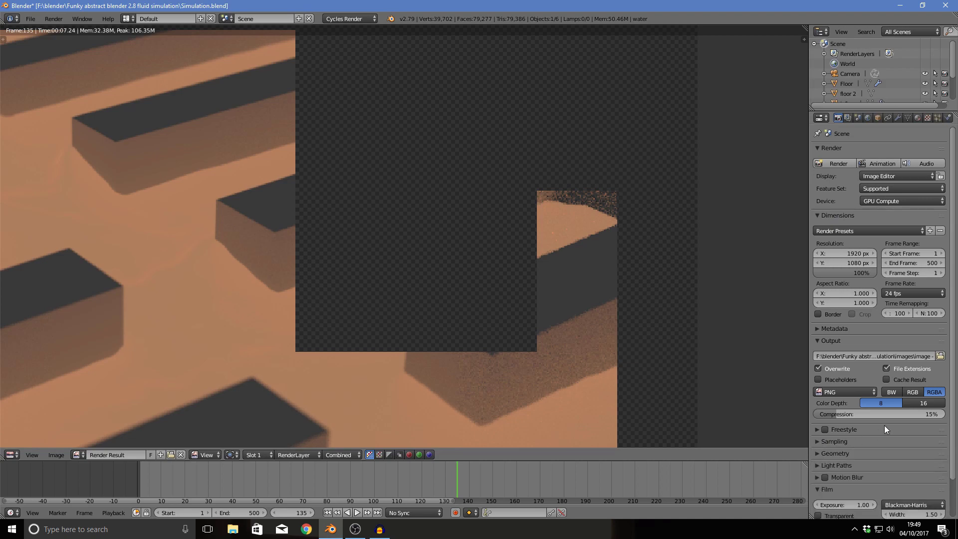
{"action": "left_click", "coordinate": [849, 392]}
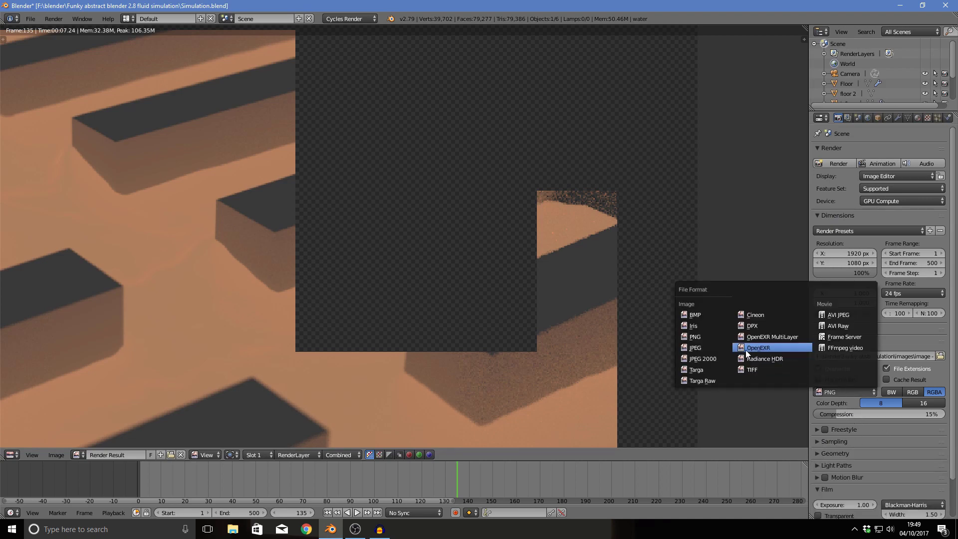
{"action": "left_click", "coordinate": [689, 348]}
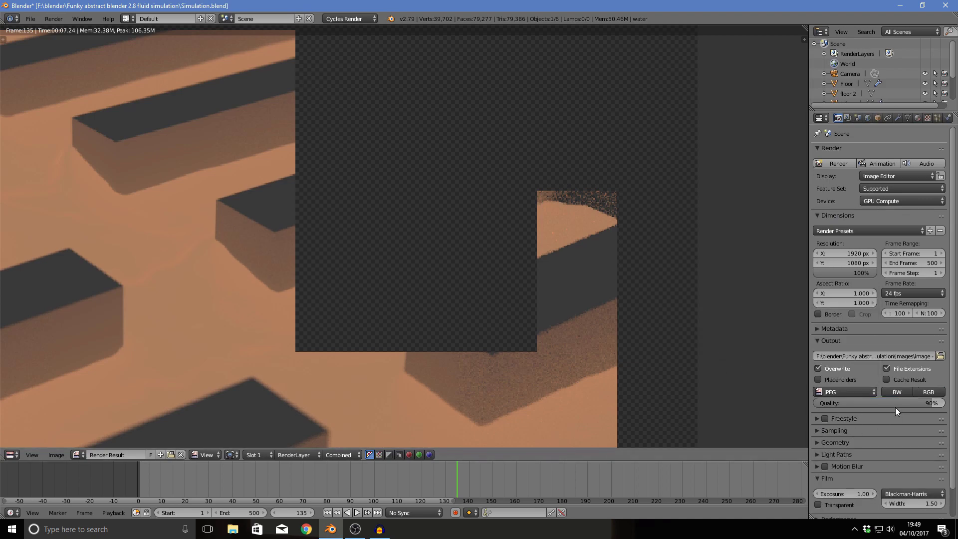
{"action": "left_click", "coordinate": [928, 393]}
{"action": "scroll", "coordinate": [877, 388], "scroll_direction": "down", "scroll_amount": 2}
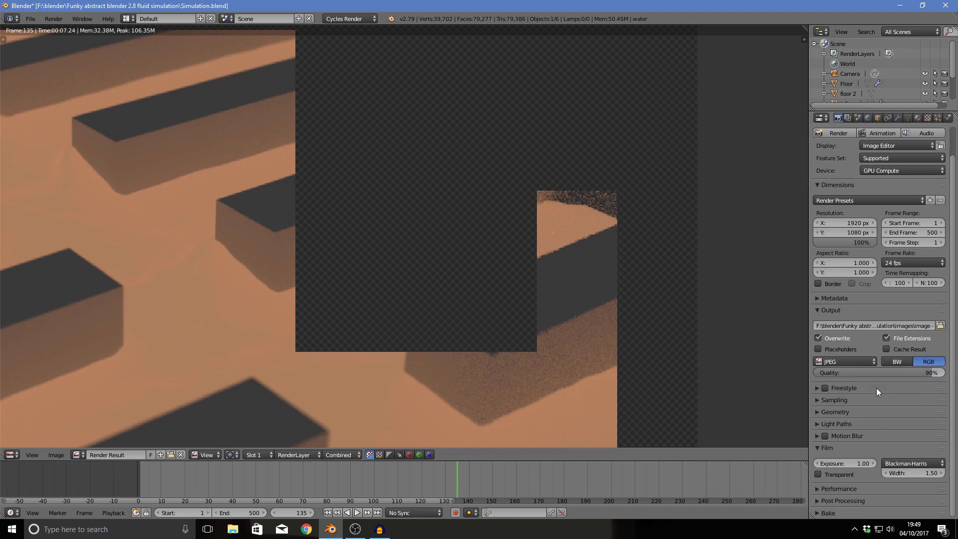
Step: Enable motion blur for the render and collapse the Film settings
{"action": "scroll", "coordinate": [389, 281], "scroll_direction": "down", "scroll_amount": 3}
{"action": "scroll", "coordinate": [653, 335], "scroll_direction": "up", "scroll_amount": 2}
{"action": "middle_click_drag", "start_coordinate": [410, 246], "coordinate": [566, 260]}
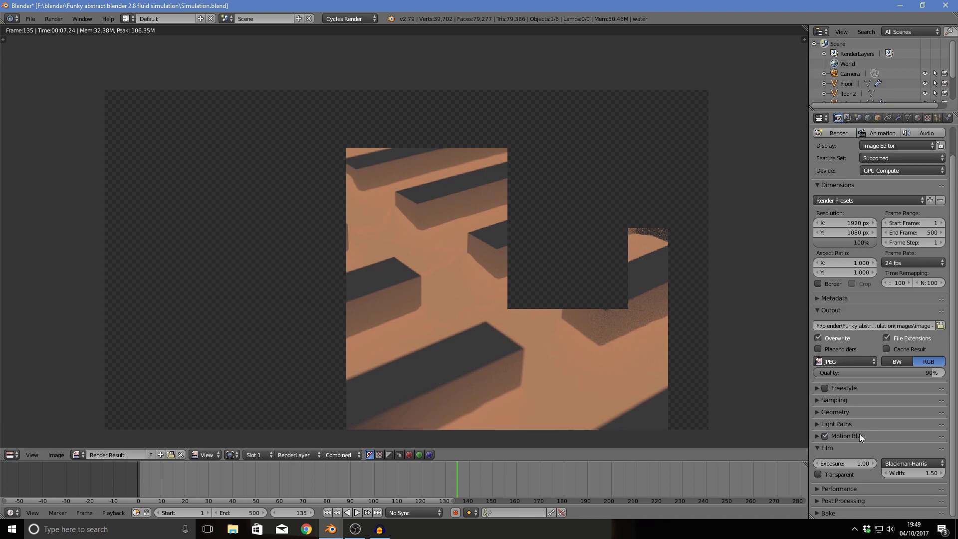
{"action": "left_click", "coordinate": [817, 448]}
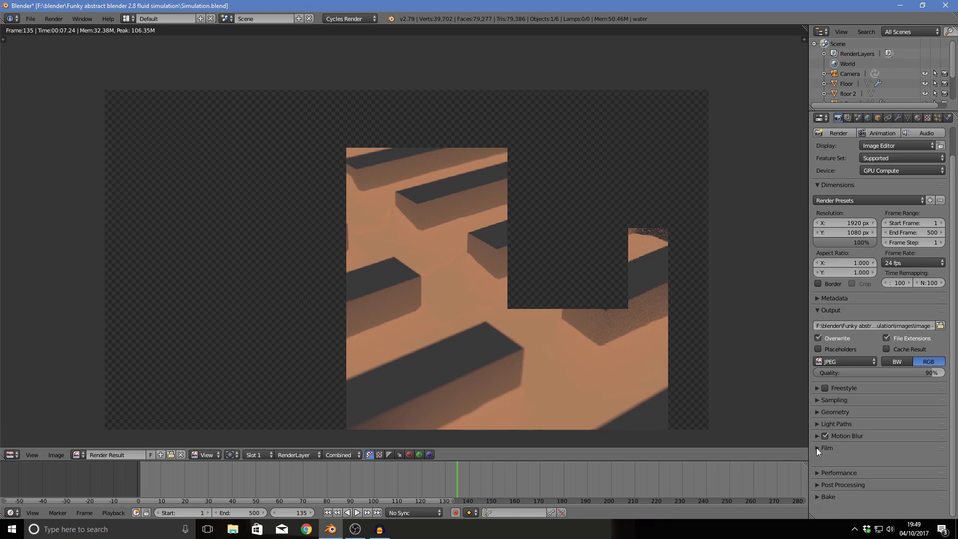
Step: Set the render tile size to 256 by 256 in the Performance settings and collapse them
{"action": "left_click", "coordinate": [816, 459]}
{"action": "scroll", "coordinate": [816, 458], "scroll_direction": "down", "scroll_amount": 4}
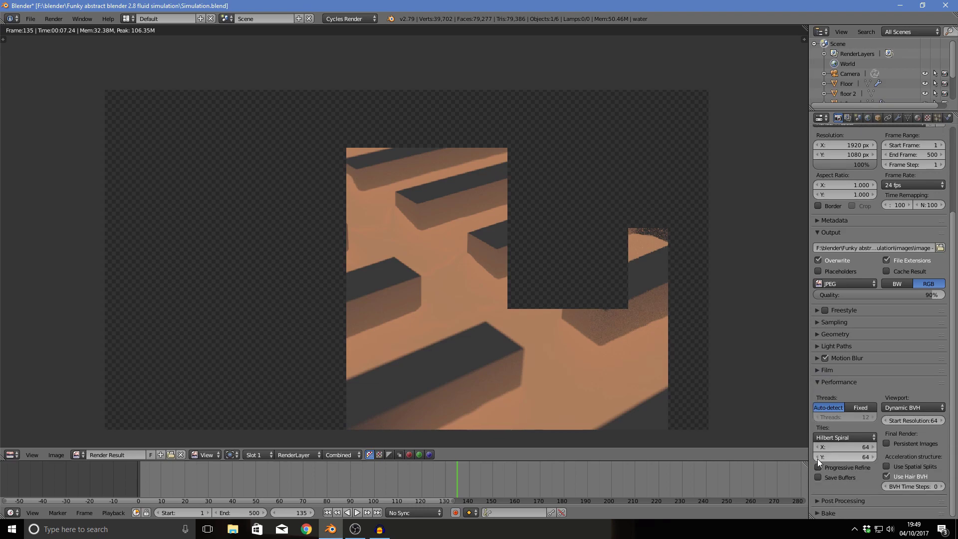
{"action": "left_click", "coordinate": [846, 448]}
{"action": "type", "text": "256"}
{"action": "key", "text": "Return"}
{"action": "left_click", "coordinate": [846, 454]}
{"action": "type", "text": "2"}
{"action": "left_click", "coordinate": [844, 382]}
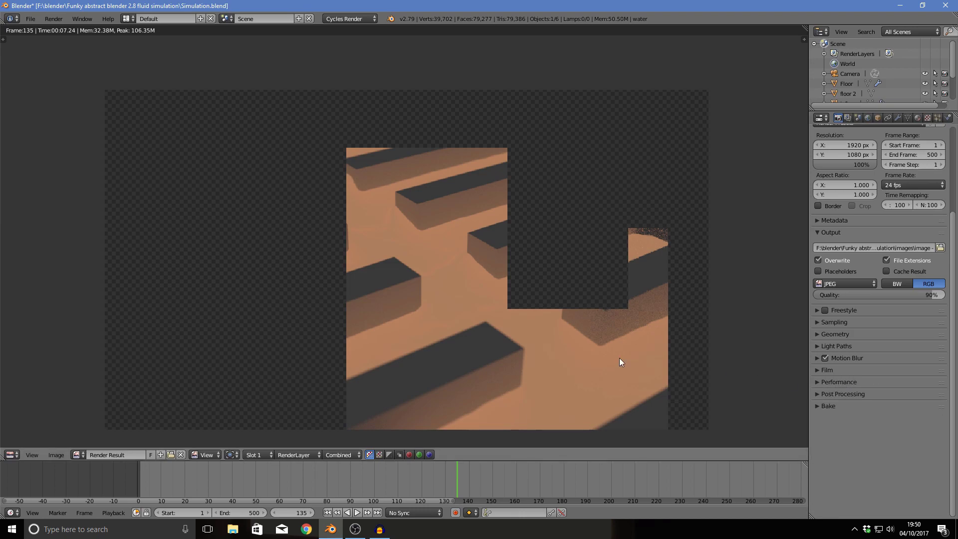
Step: Switch the render device to CPU and back to GPU Compute
{"action": "scroll", "coordinate": [841, 403], "scroll_direction": "up", "scroll_amount": 5}
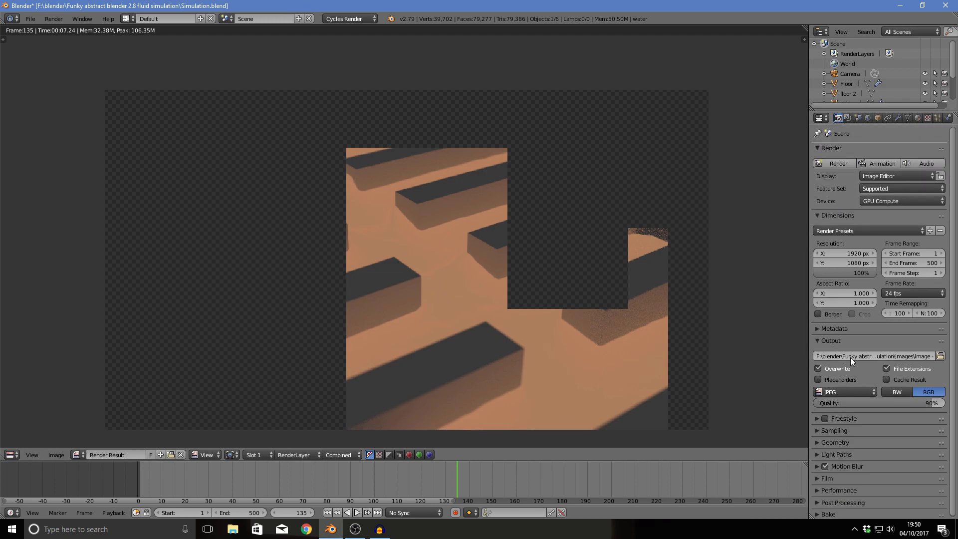
{"action": "left_click", "coordinate": [915, 197]}
{"action": "left_click", "coordinate": [903, 189]}
{"action": "left_click", "coordinate": [909, 199]}
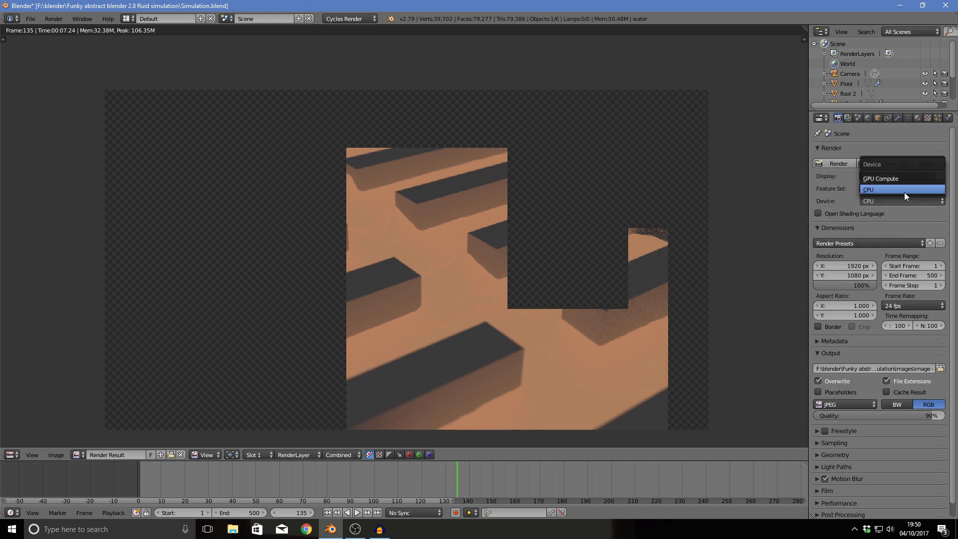
{"action": "left_click", "coordinate": [908, 177]}
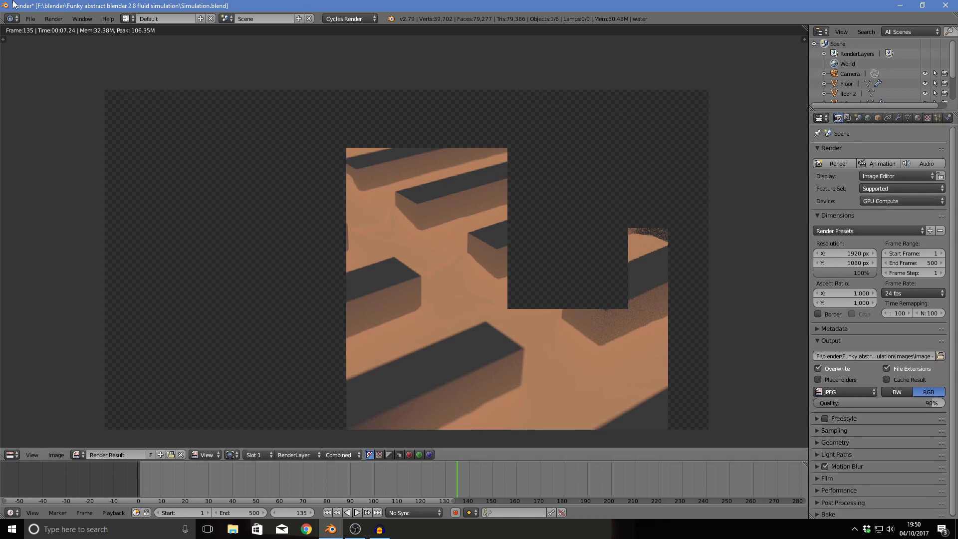
Step: Save the Simulation.blend file and start a test render of frame 135
{"action": "left_click", "coordinate": [30, 18]}
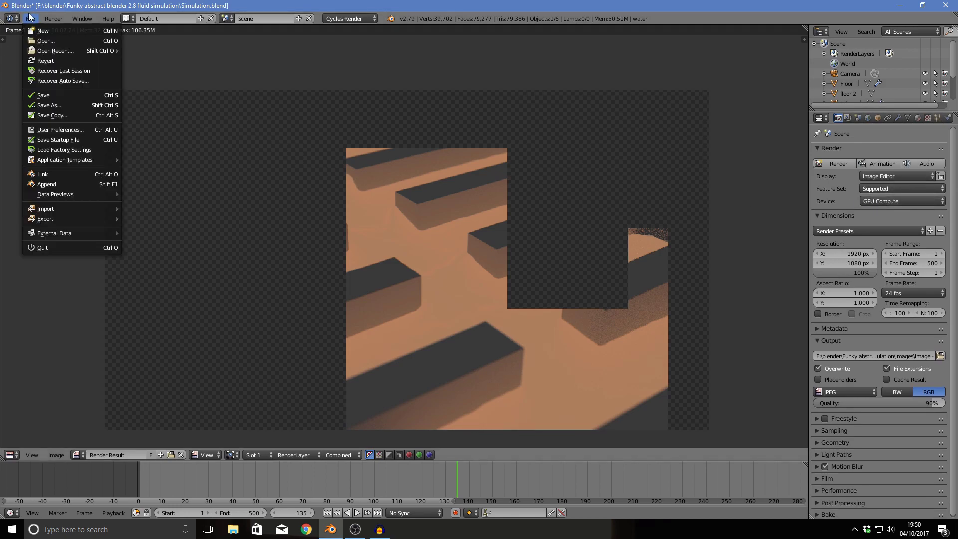
{"action": "left_click", "coordinate": [53, 94]}
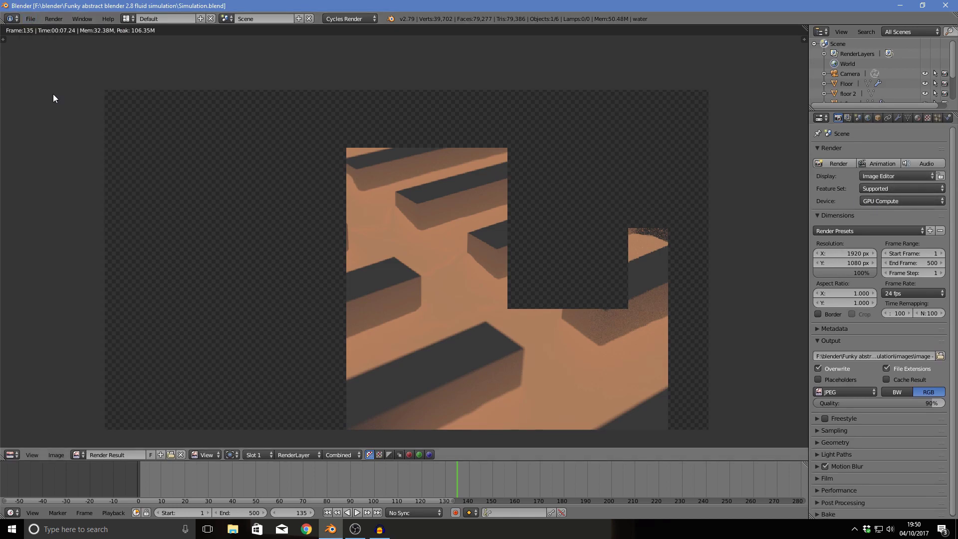
{"action": "left_click", "coordinate": [830, 166]}
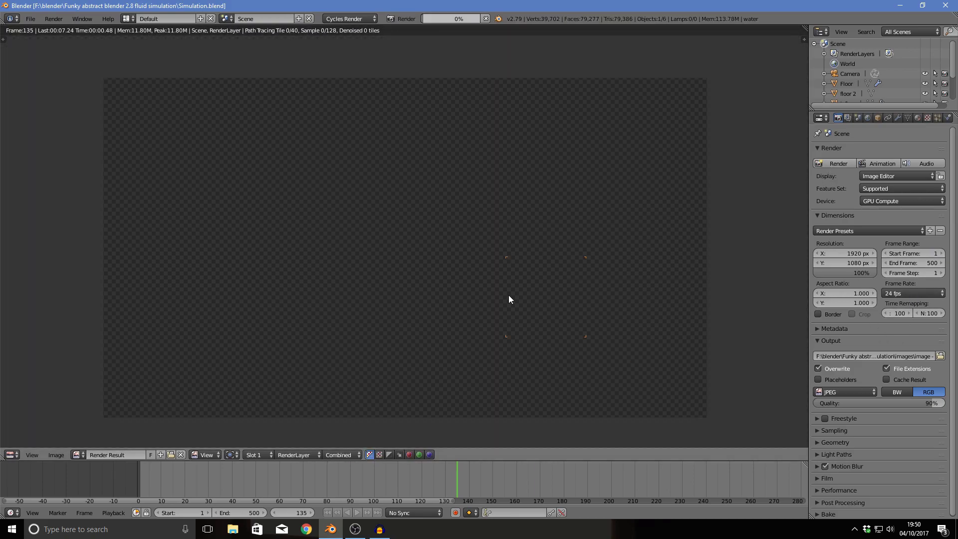
Step: Examine the rendered tiles of frame 135 up close and as a whole, checking the fluid and slot walls
{"action": "middle_click_drag", "start_coordinate": [449, 282], "coordinate": [427, 290]}
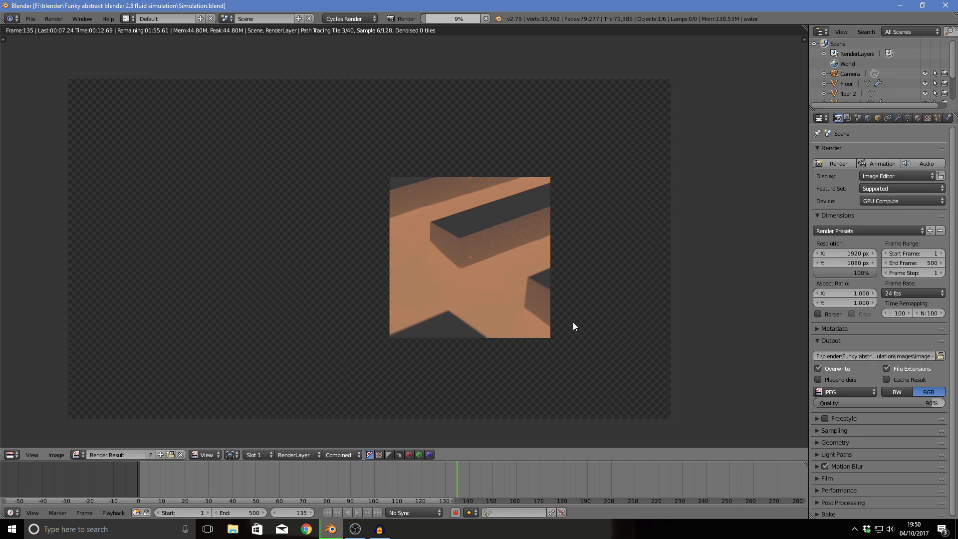
{"action": "scroll", "coordinate": [559, 277], "scroll_direction": "up", "scroll_amount": 4}
{"action": "middle_click_drag", "start_coordinate": [518, 253], "coordinate": [390, 301]}
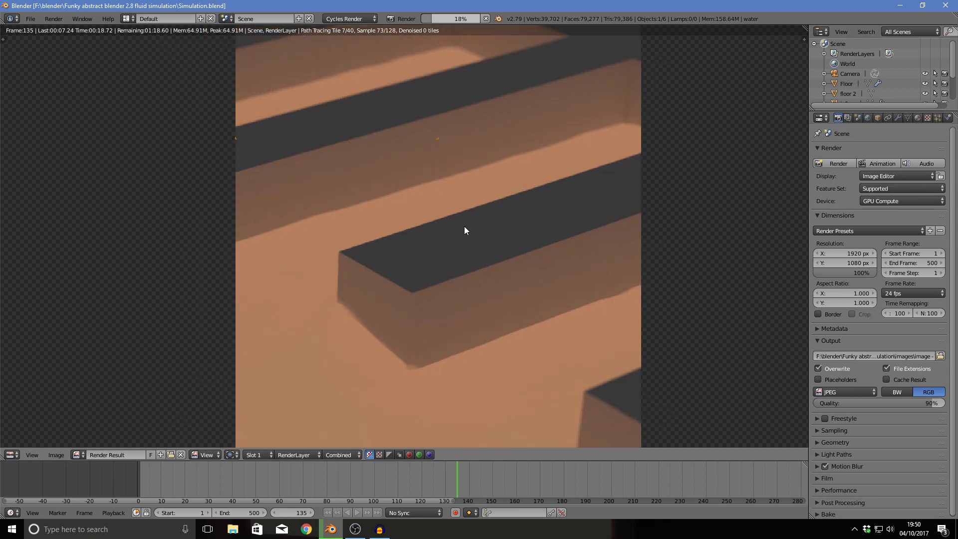
{"action": "scroll", "coordinate": [489, 220], "scroll_direction": "down", "scroll_amount": 4}
{"action": "middle_click_drag", "start_coordinate": [489, 221], "coordinate": [550, 225]}
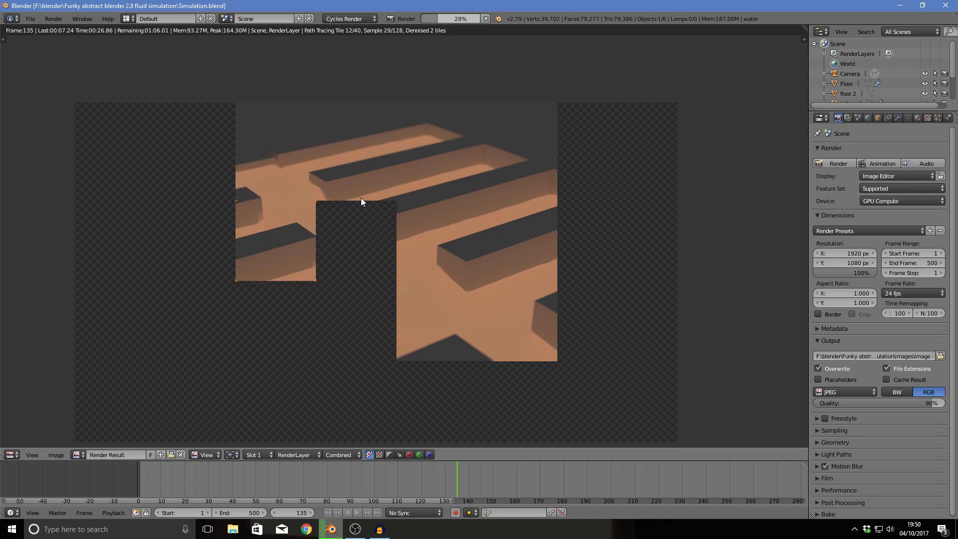
{"action": "scroll", "coordinate": [484, 225], "scroll_direction": "down", "scroll_amount": 4}
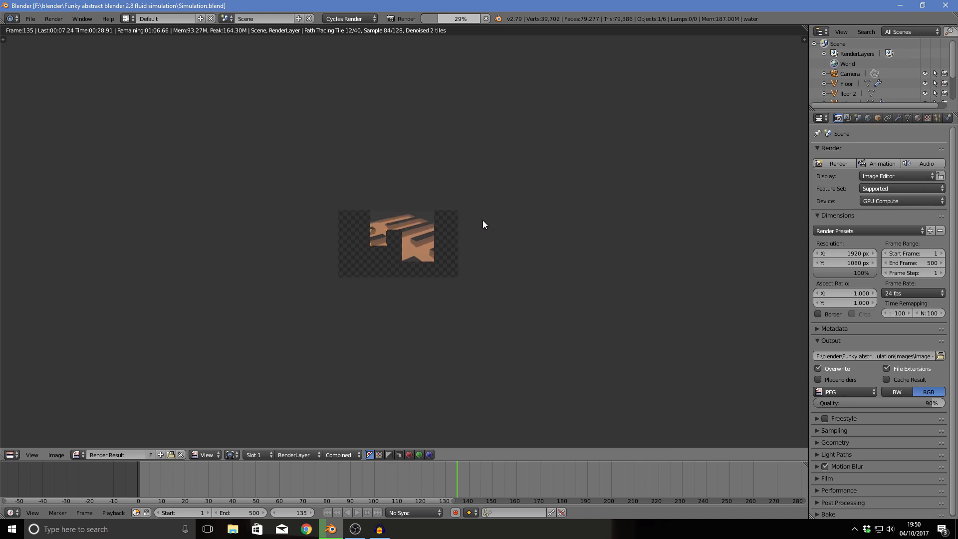
{"action": "scroll", "coordinate": [483, 225], "scroll_direction": "up", "scroll_amount": 5}
{"action": "scroll", "coordinate": [483, 220], "scroll_direction": "down", "scroll_amount": 1}
{"action": "middle_click_drag", "start_coordinate": [483, 220], "coordinate": [498, 209]}
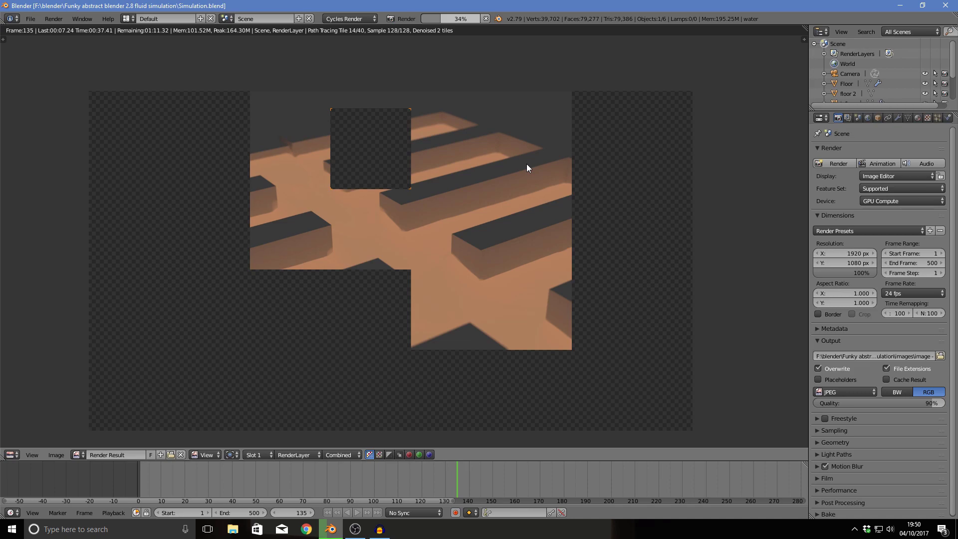
{"action": "scroll", "coordinate": [514, 188], "scroll_direction": "up", "scroll_amount": 1}
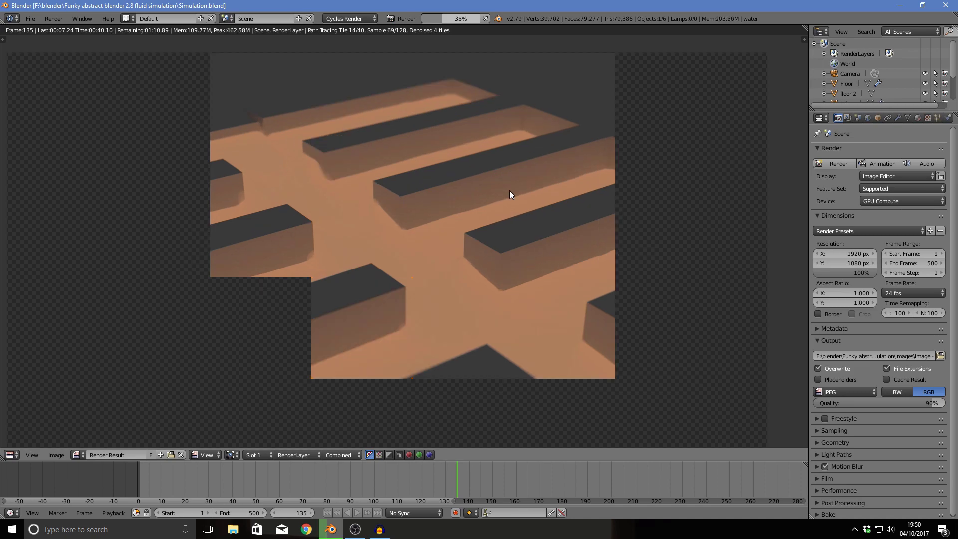
{"action": "scroll", "coordinate": [318, 174], "scroll_direction": "down", "scroll_amount": 2}
{"action": "scroll", "coordinate": [390, 246], "scroll_direction": "up", "scroll_amount": 2}
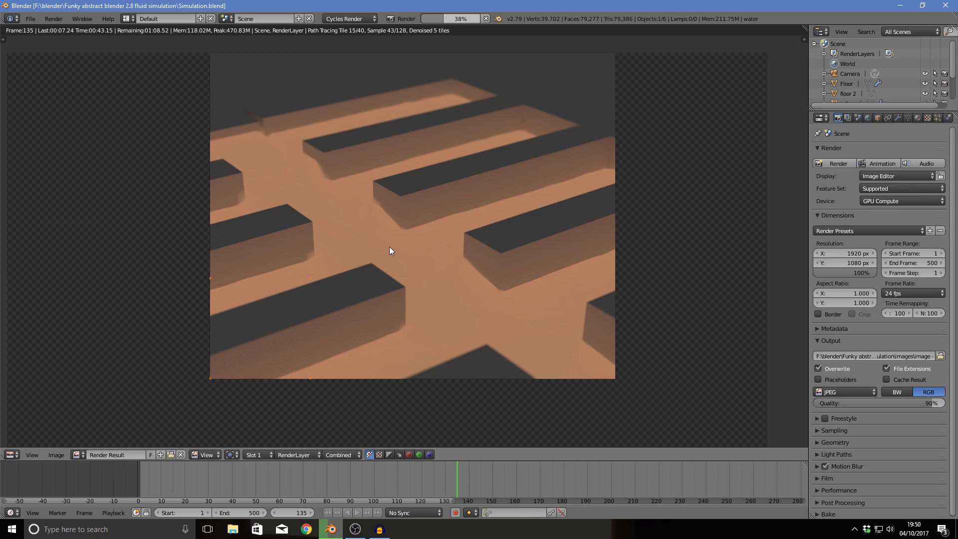
{"action": "scroll", "coordinate": [389, 246], "scroll_direction": "down", "scroll_amount": 1}
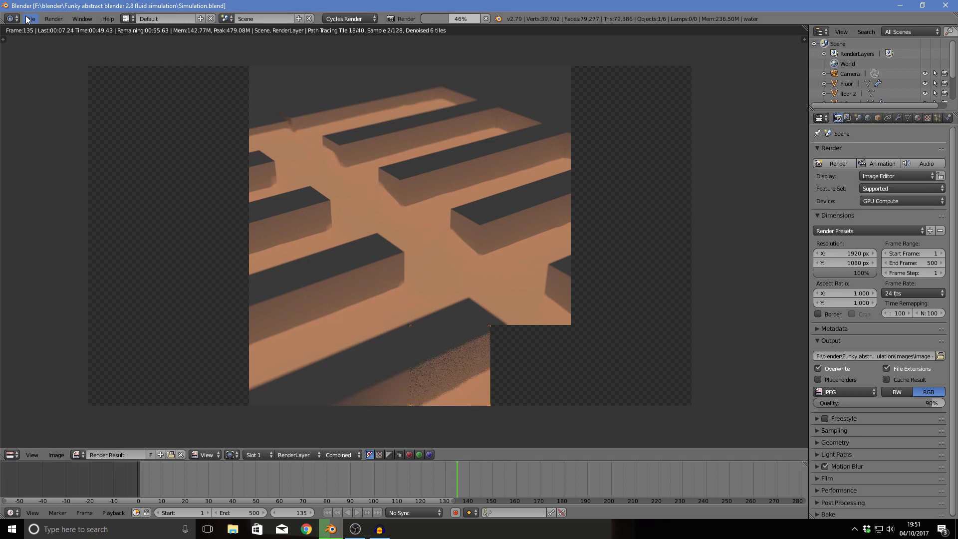
Step: Switch the render view back to the 3D View and look along the timeline up to frame 500
{"action": "left_click", "coordinate": [15, 454]}
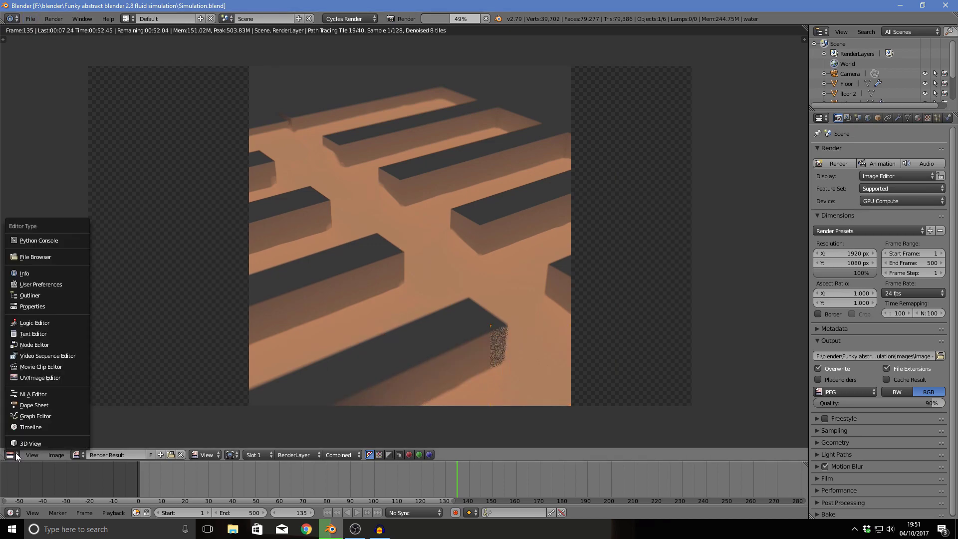
{"action": "left_click", "coordinate": [31, 443]}
{"action": "middle_click_drag", "start_coordinate": [631, 196], "coordinate": [322, 502]}
{"action": "scroll", "coordinate": [349, 502], "scroll_direction": "right", "scroll_amount": 3, "text": "ctrl"}
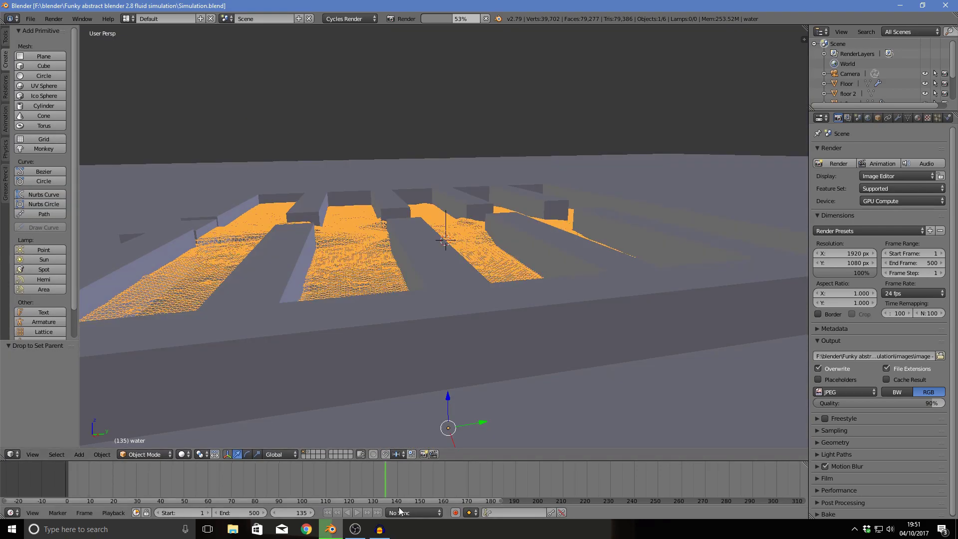
{"action": "scroll", "coordinate": [625, 494], "scroll_direction": "right", "scroll_amount": 2, "text": "ctrl"}
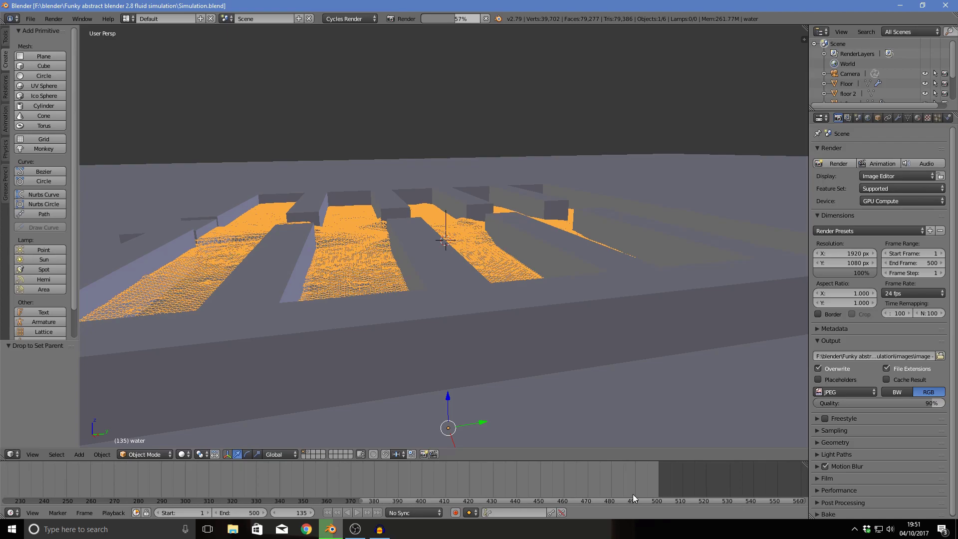
Step: Move the water object down along Z by 0.424
{"action": "middle_click_drag", "start_coordinate": [412, 250], "coordinate": [435, 251]}
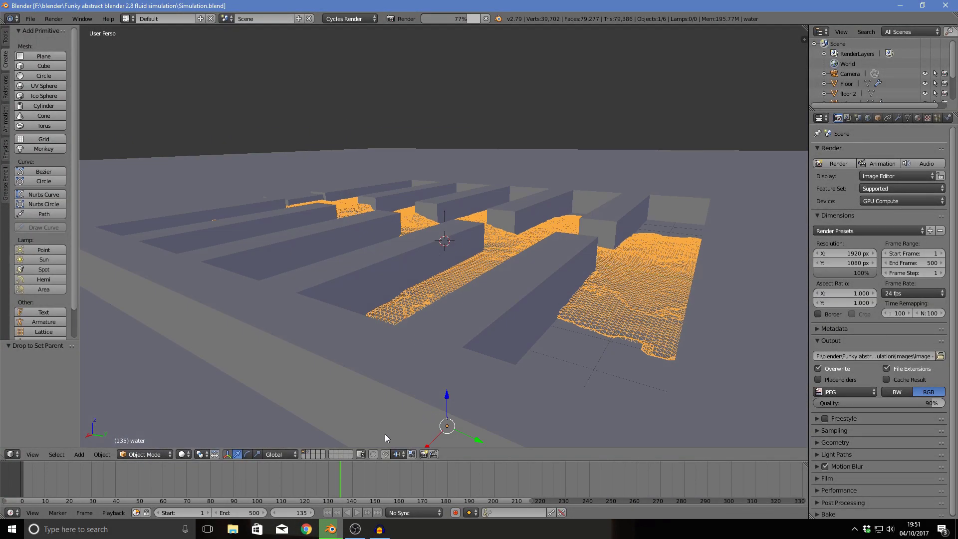
{"action": "middle_click_drag", "start_coordinate": [496, 342], "coordinate": [448, 393]}
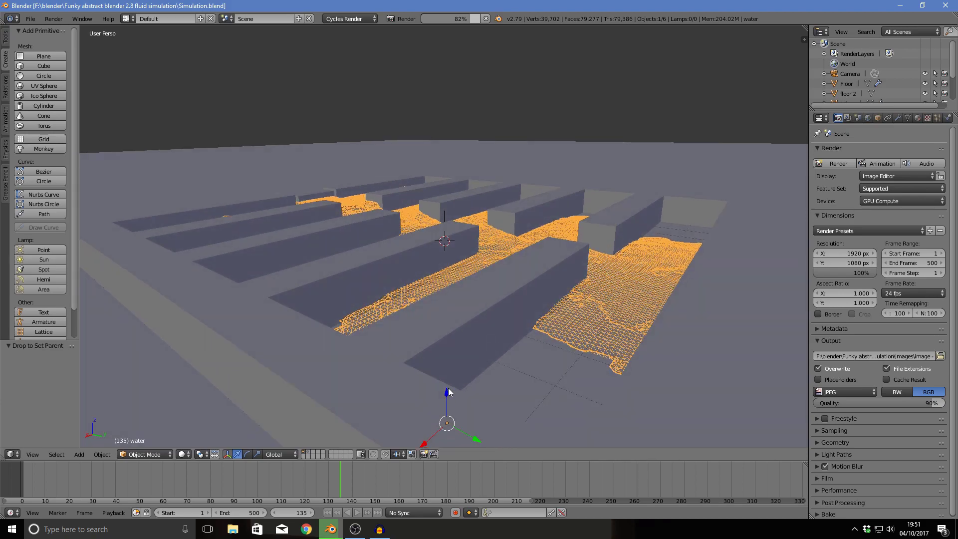
{"action": "key", "text": "g"}
{"action": "key", "text": "z"}
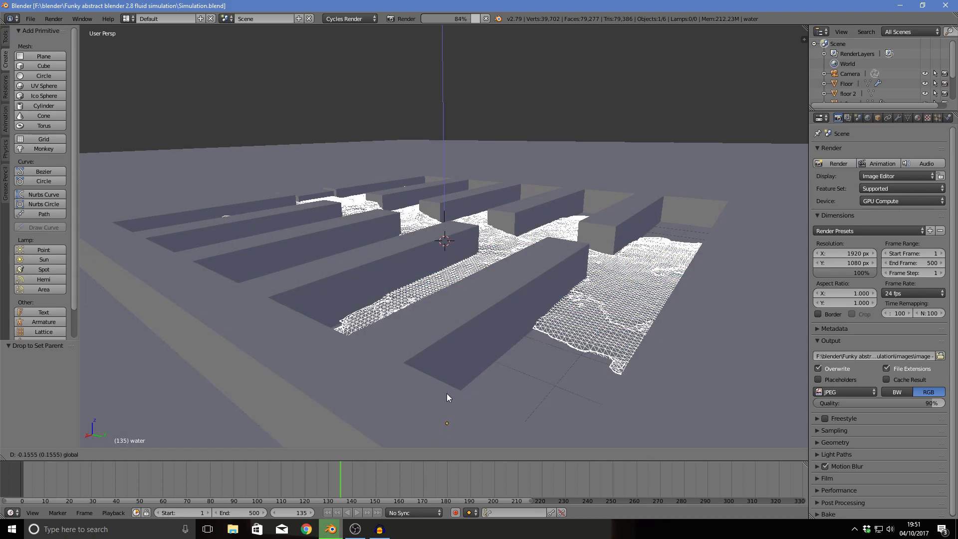
{"action": "left_click", "coordinate": [448, 399]}
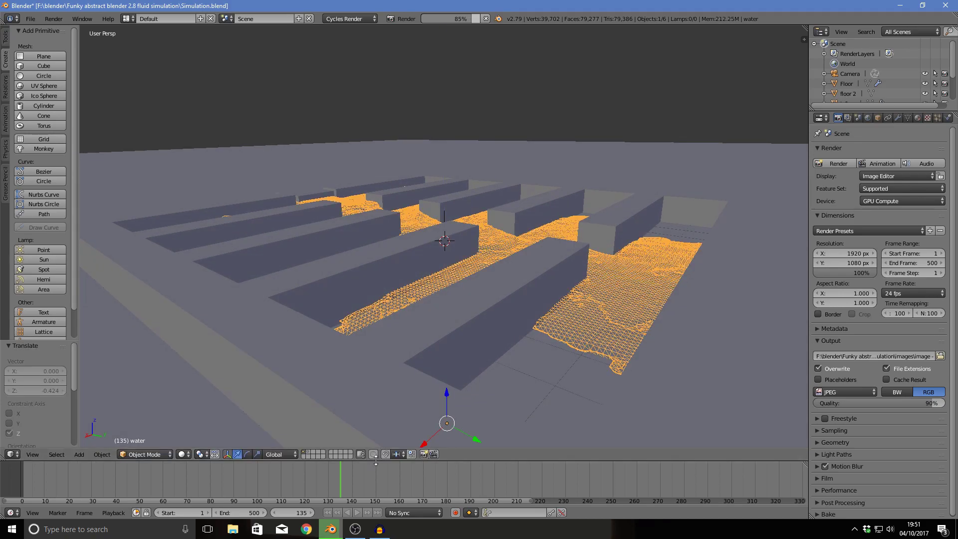
Step: Raise the water object along Z by 0.246 and by another 0.089
{"action": "key", "text": "g"}
{"action": "key", "text": "z"}
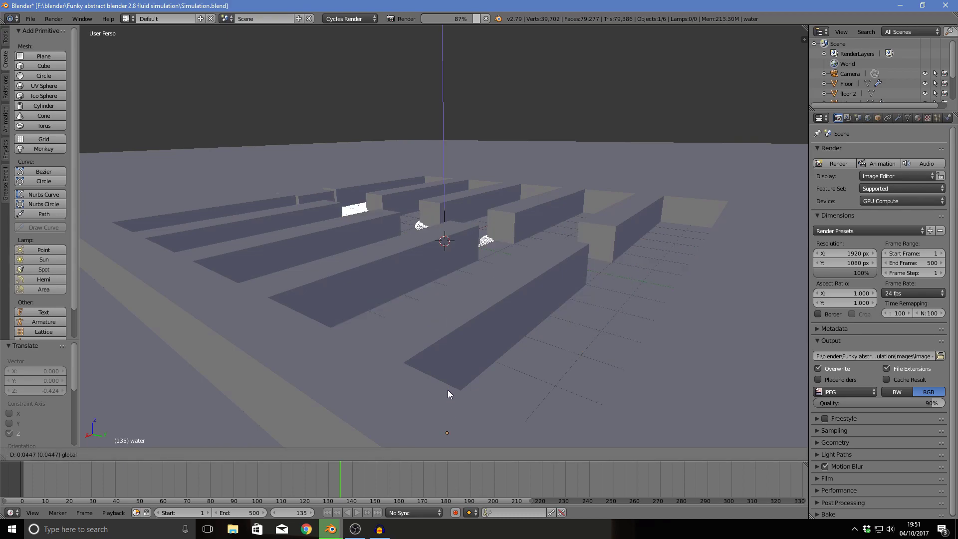
{"action": "left_click", "coordinate": [448, 388]}
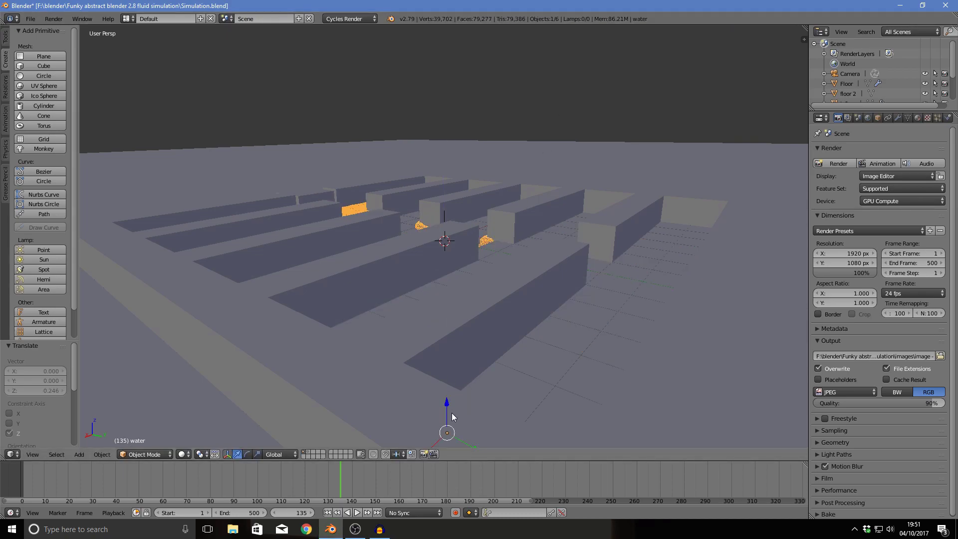
{"action": "key", "text": "g"}
{"action": "key", "text": "z"}
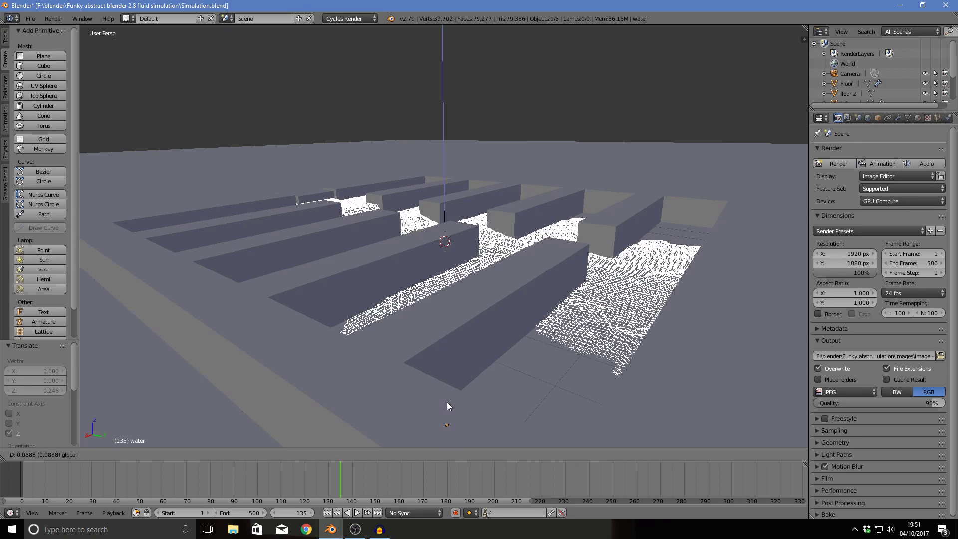
{"action": "left_click", "coordinate": [447, 402]}
Step: Examine up close how the water surface meets the floor blocks and slot walls
{"action": "middle_click_drag", "start_coordinate": [447, 402], "coordinate": [607, 361]}
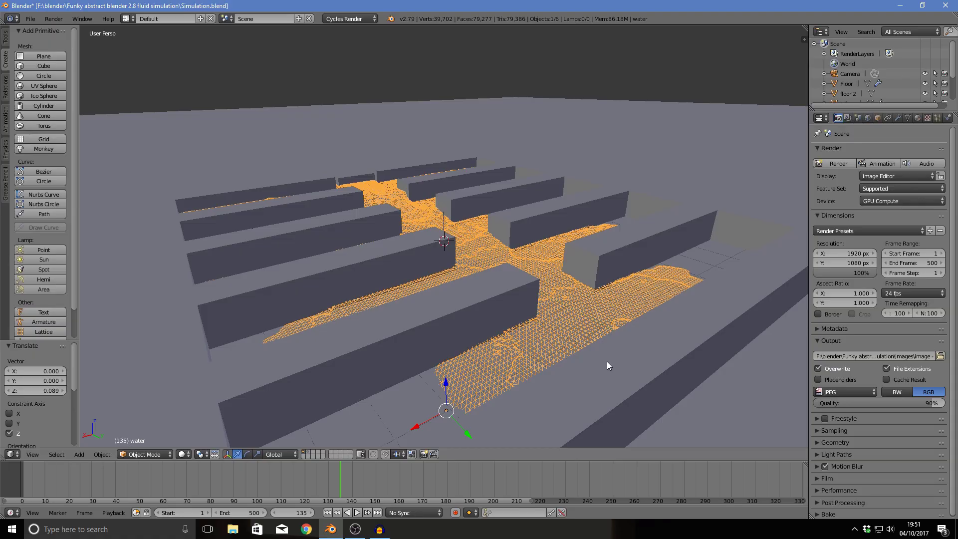
{"action": "mouse_move", "coordinate": [523, 175]}
{"action": "middle_mouse_down"}
{"action": "mouse_move", "coordinate": [535, 204]}
{"action": "mouse_move", "coordinate": [529, 239]}
{"action": "mouse_move", "coordinate": [502, 184]}
{"action": "mouse_move", "coordinate": [510, 186]}
{"action": "middle_mouse_up"}
{"action": "scroll", "coordinate": [528, 232], "scroll_direction": "up", "scroll_amount": 5}
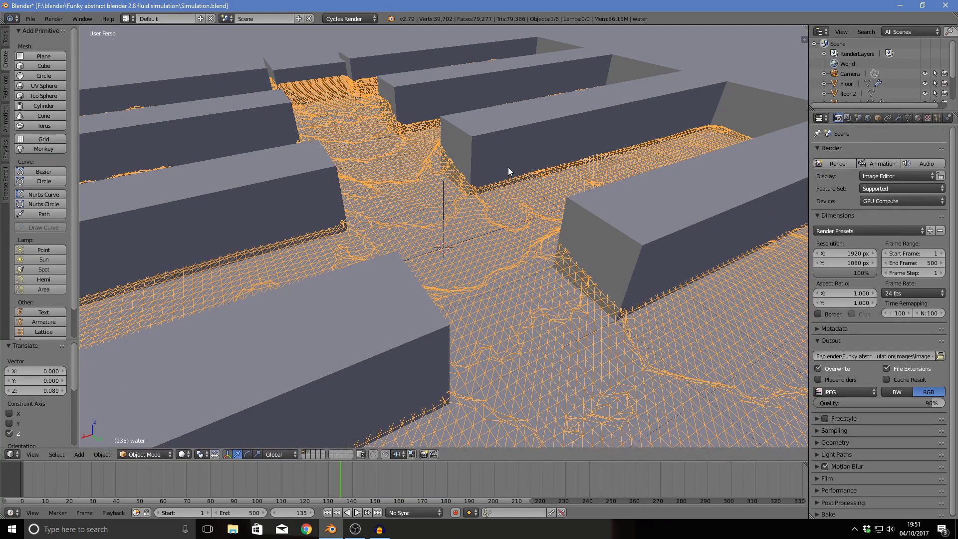
{"action": "middle_click_drag", "start_coordinate": [513, 166], "coordinate": [477, 201]}
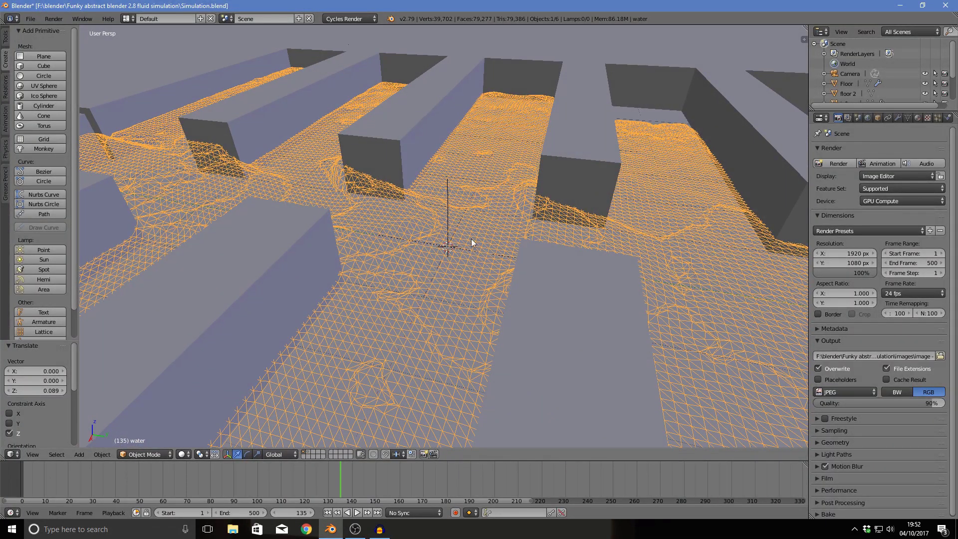